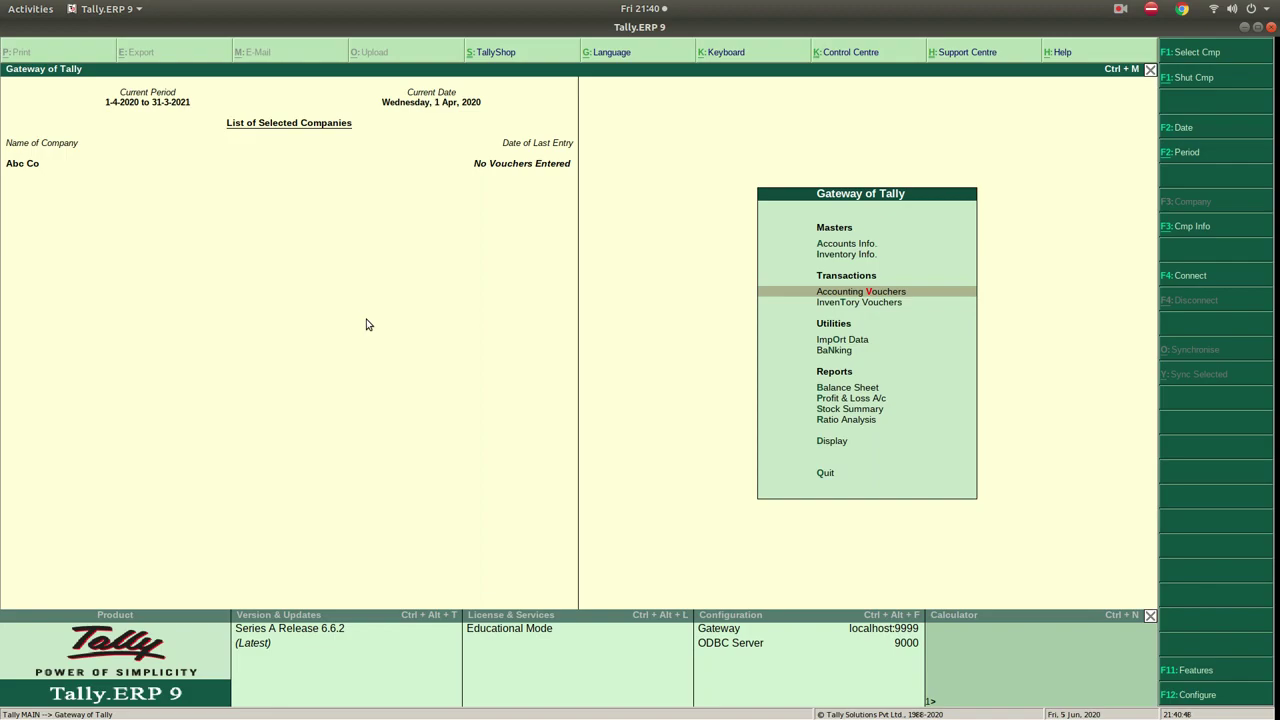
Step: Start a contra voucher in the accounting vouchers and credit the Cash ledger with 1000
key("Return")
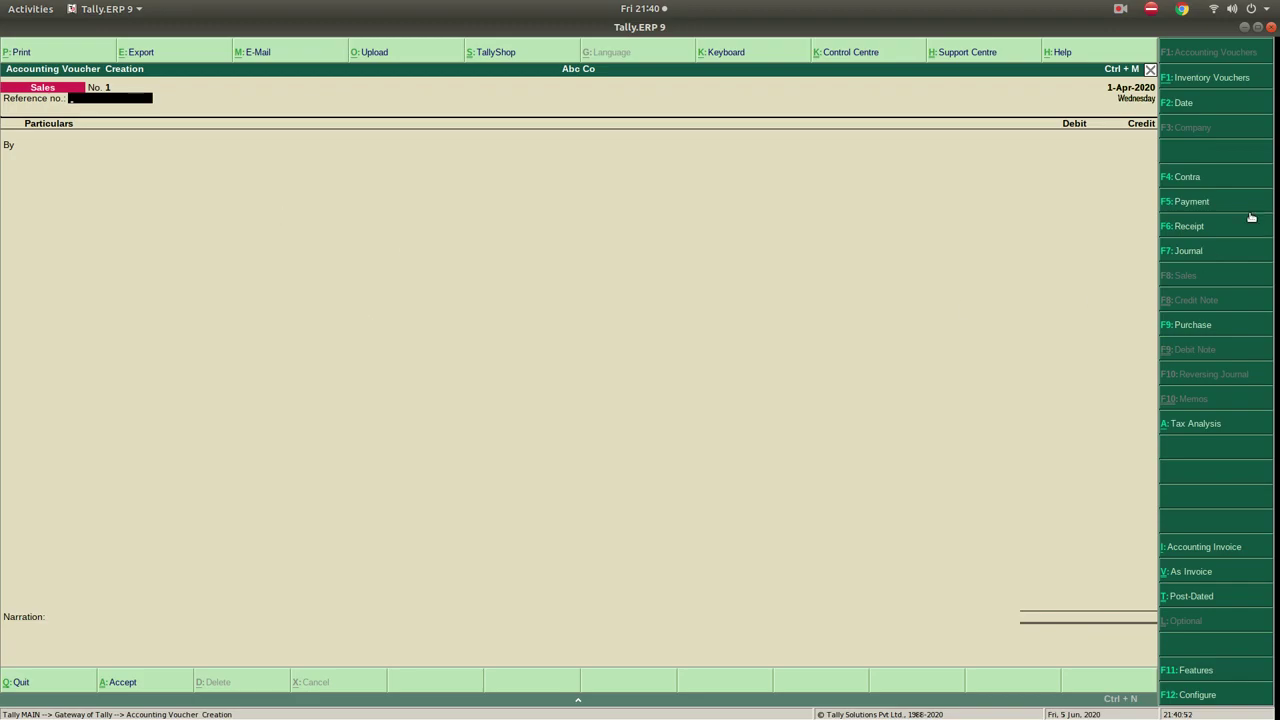
left_click(1185, 180)
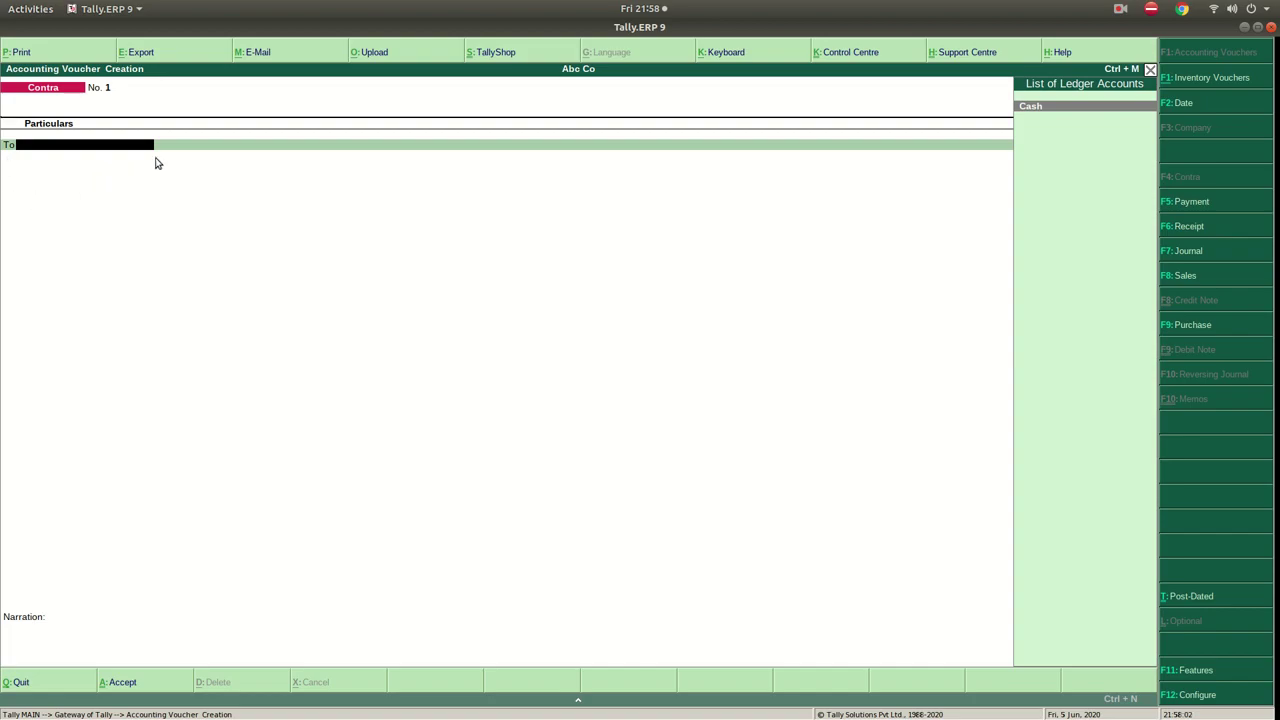
key("Return")
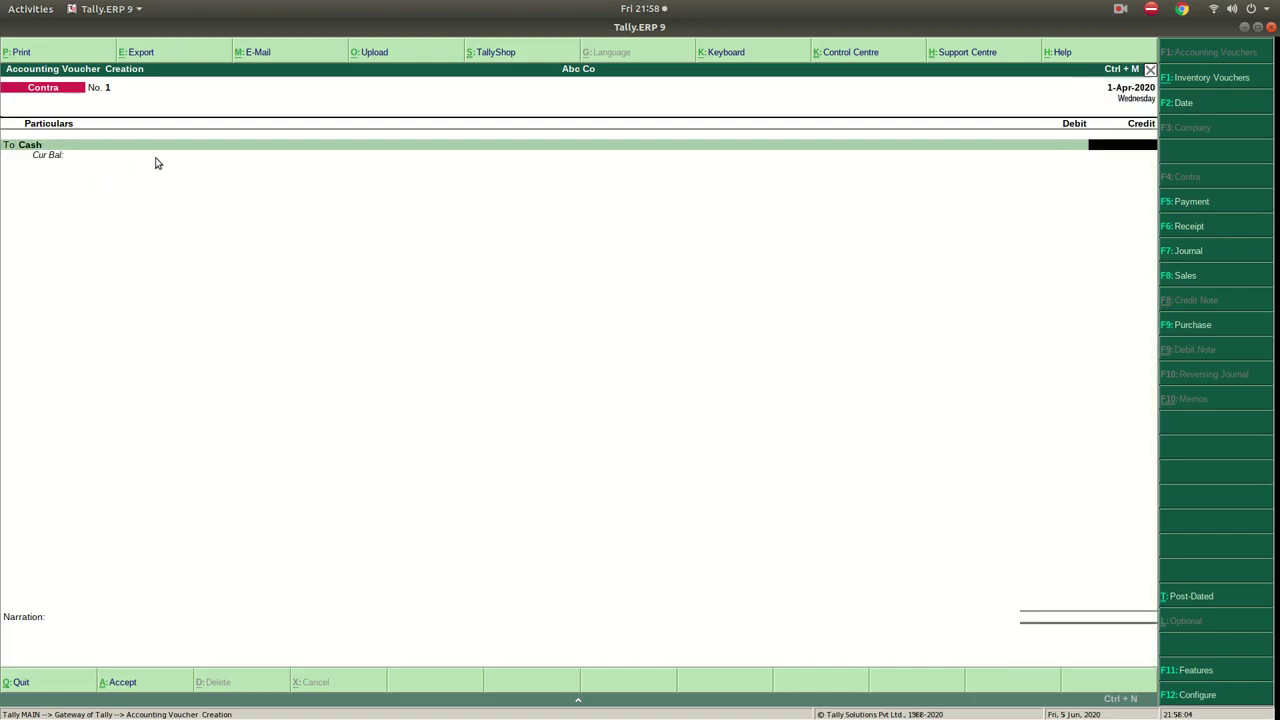
type("1000")
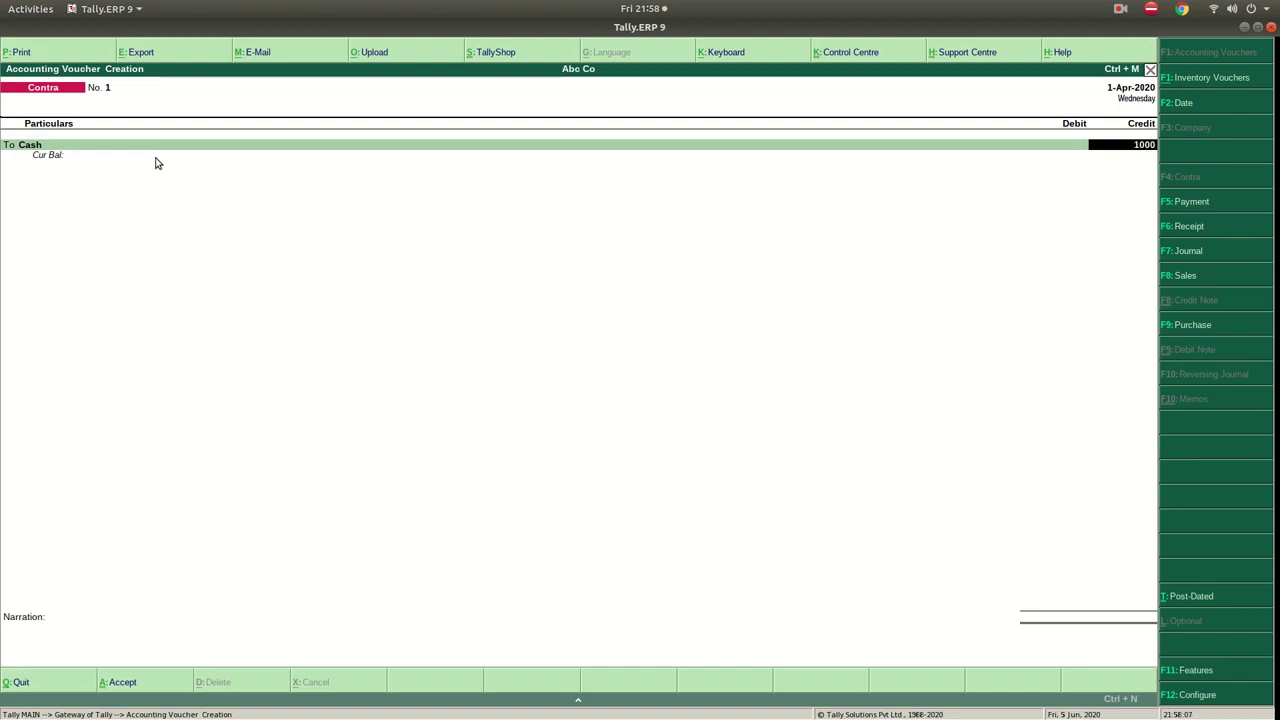
key("Return")
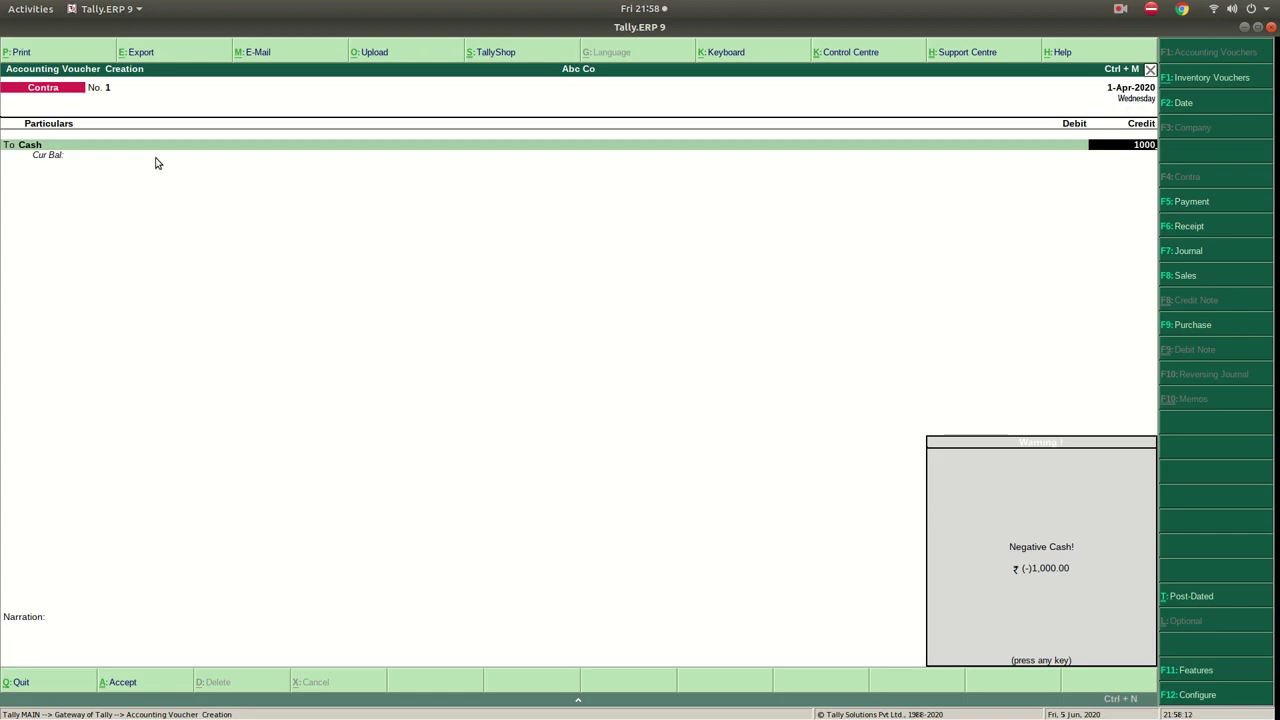
key("Return")
key("Return")
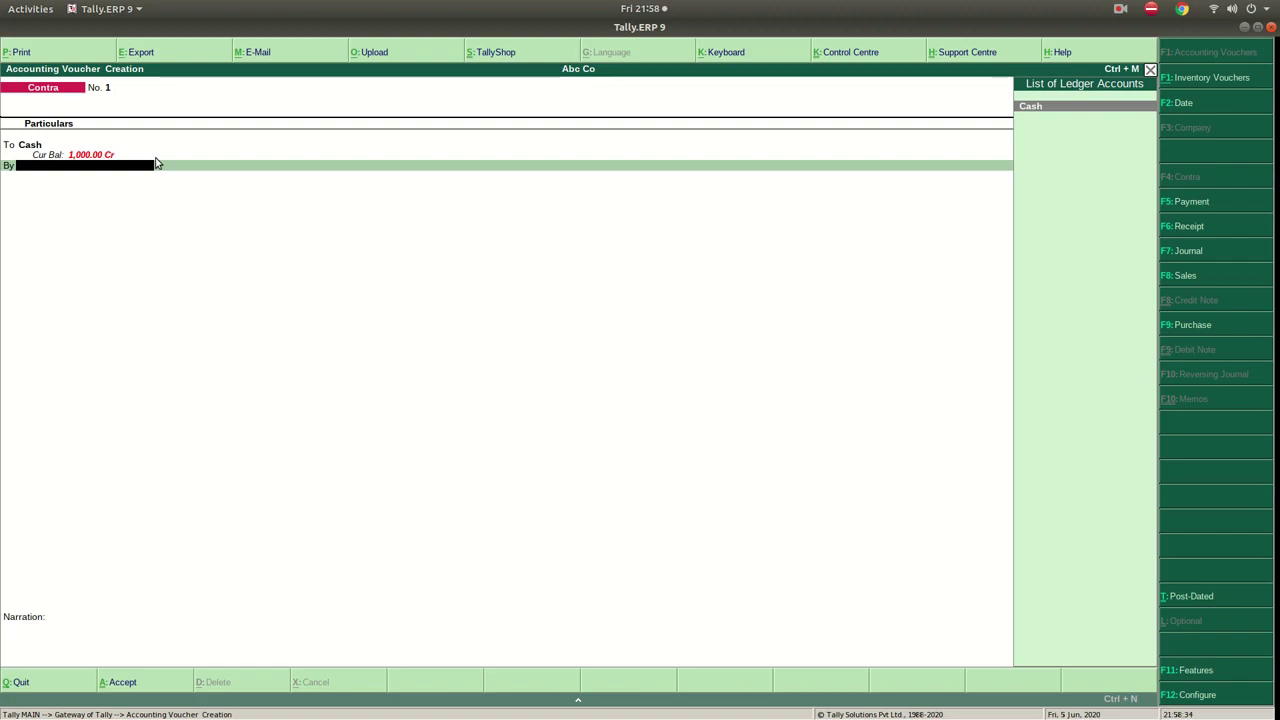
Step: Create a ledger named Federal Bank under Bank Accounts for the debit line, keeping the default details, and save it
key("alt+c")
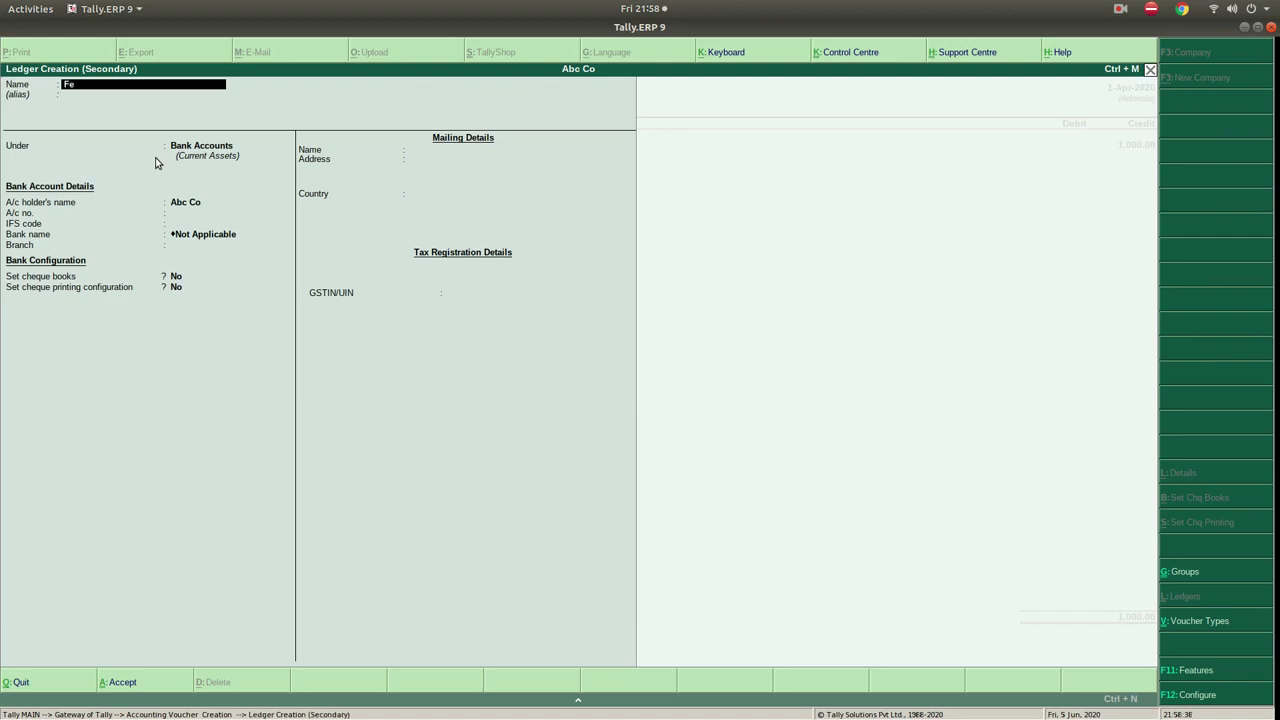
type("Federal Ba")
key("Return")
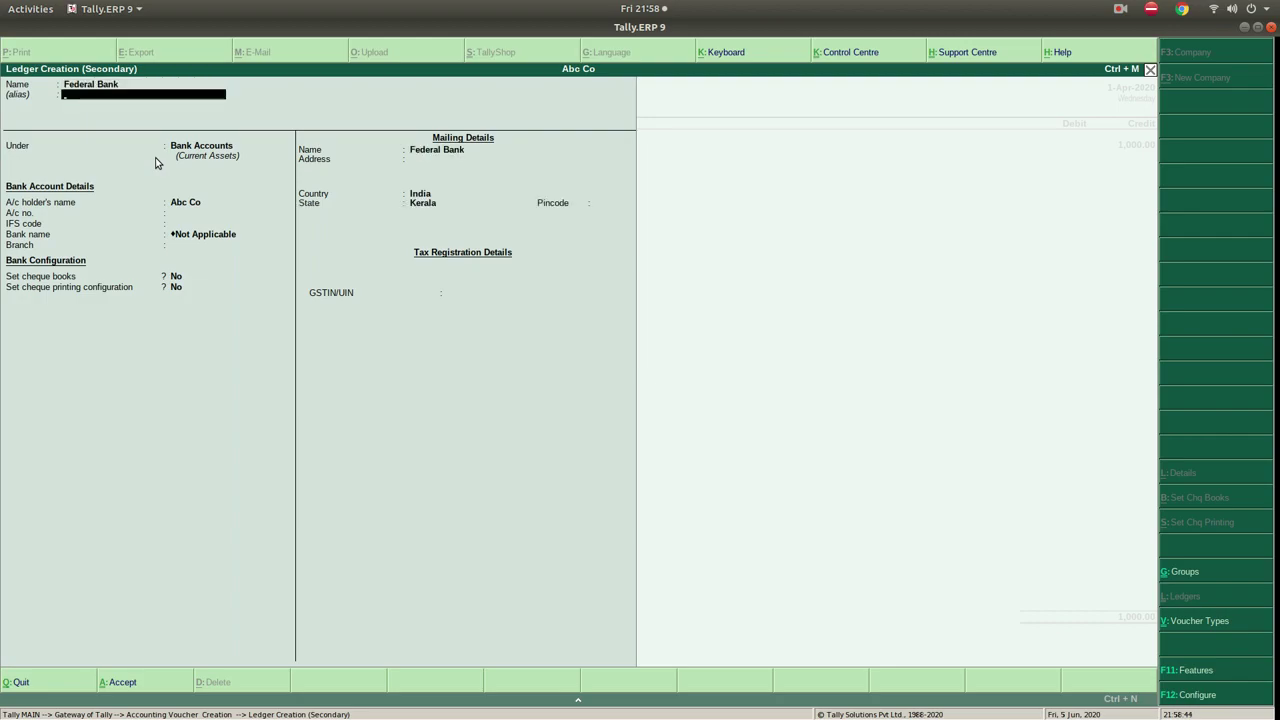
key("Return")
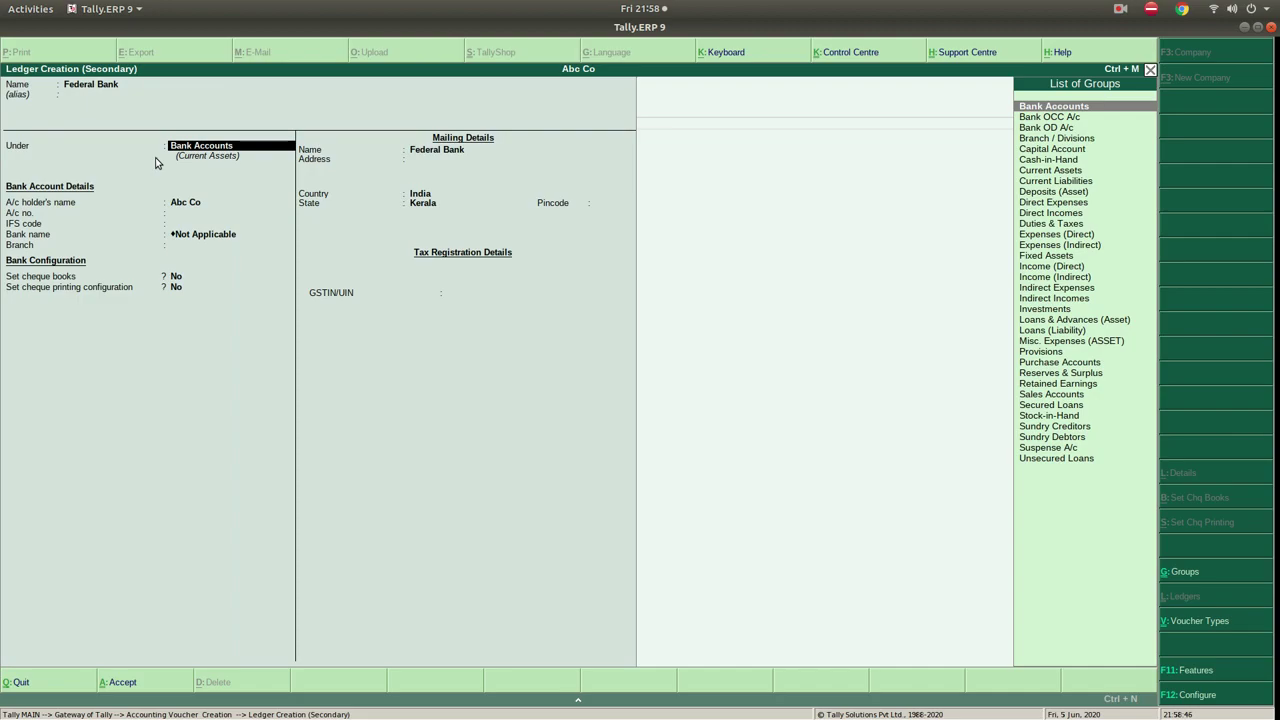
key("Return")
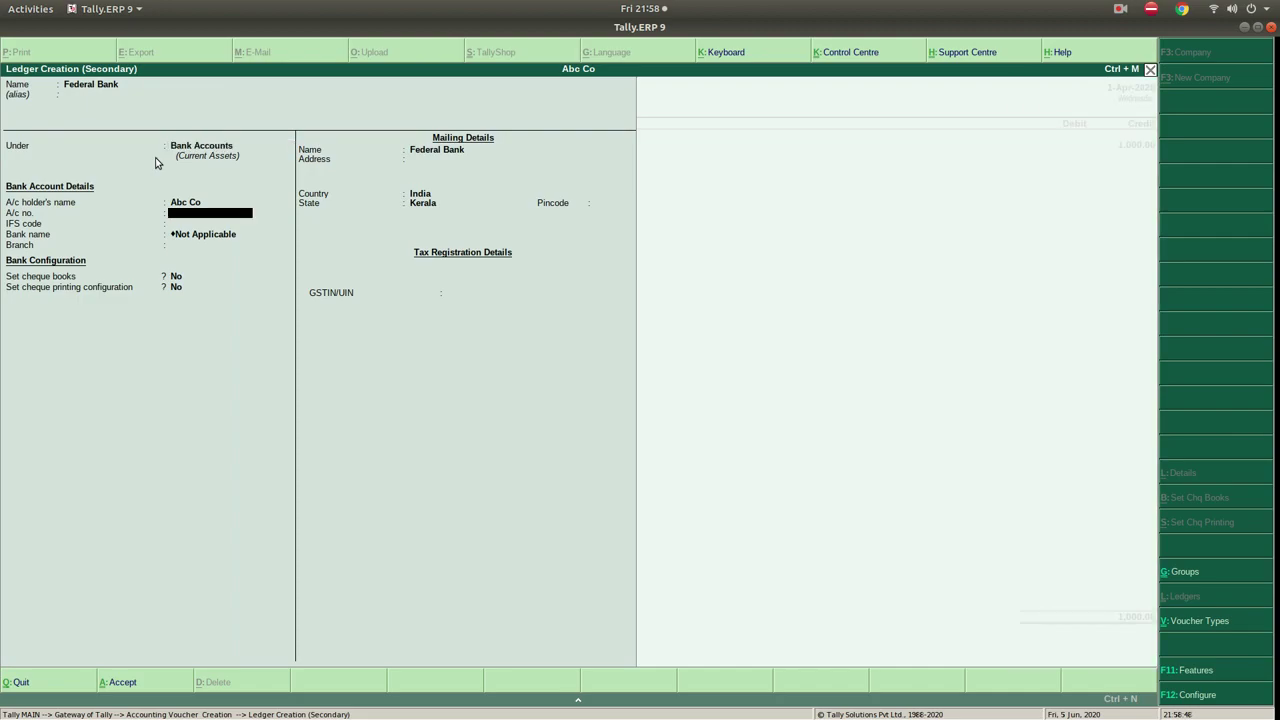
key("Return")
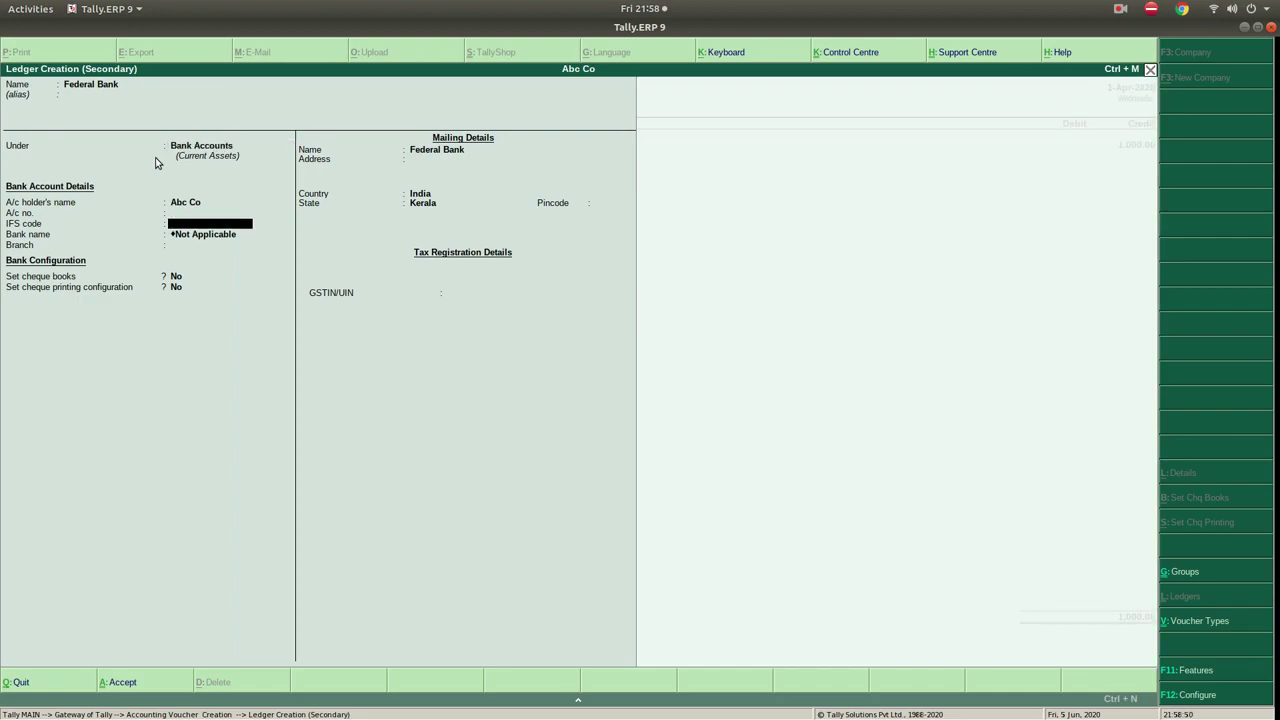
key("Return")
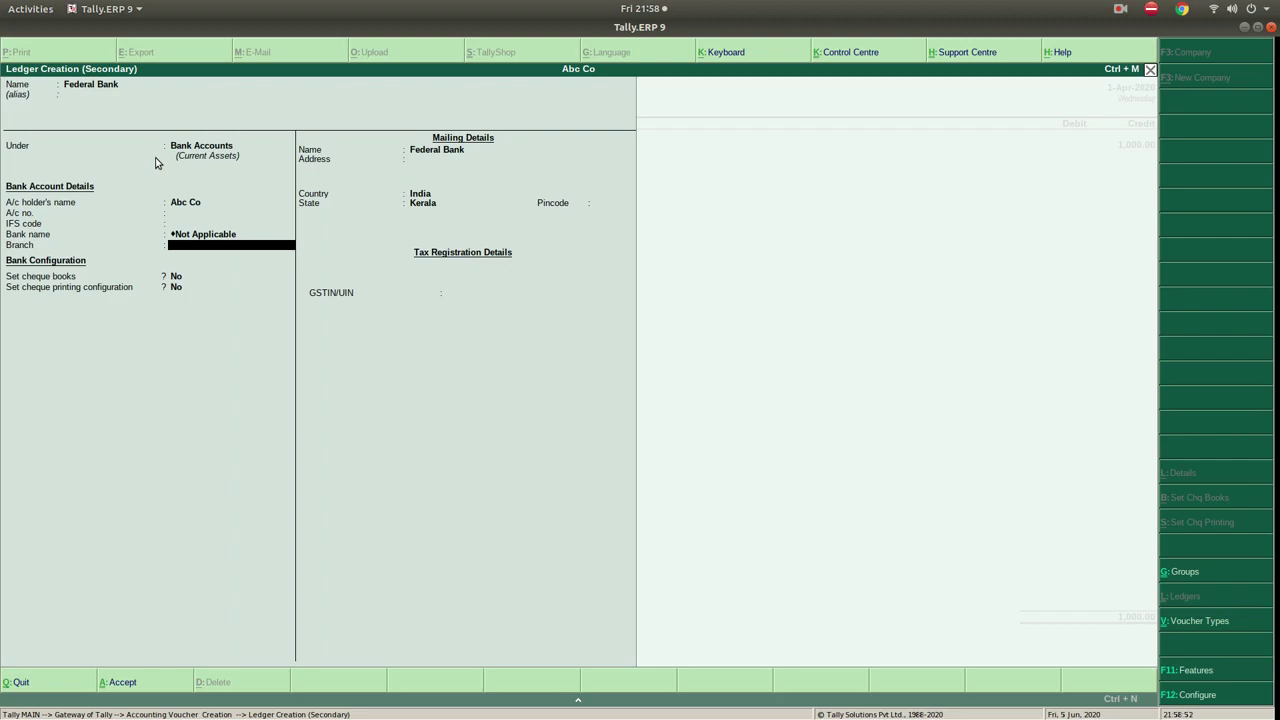
key("Return")
key("Return")
key("Return")
key("Return")
key("Return")
key("Return")
key("Return")
key("Return")
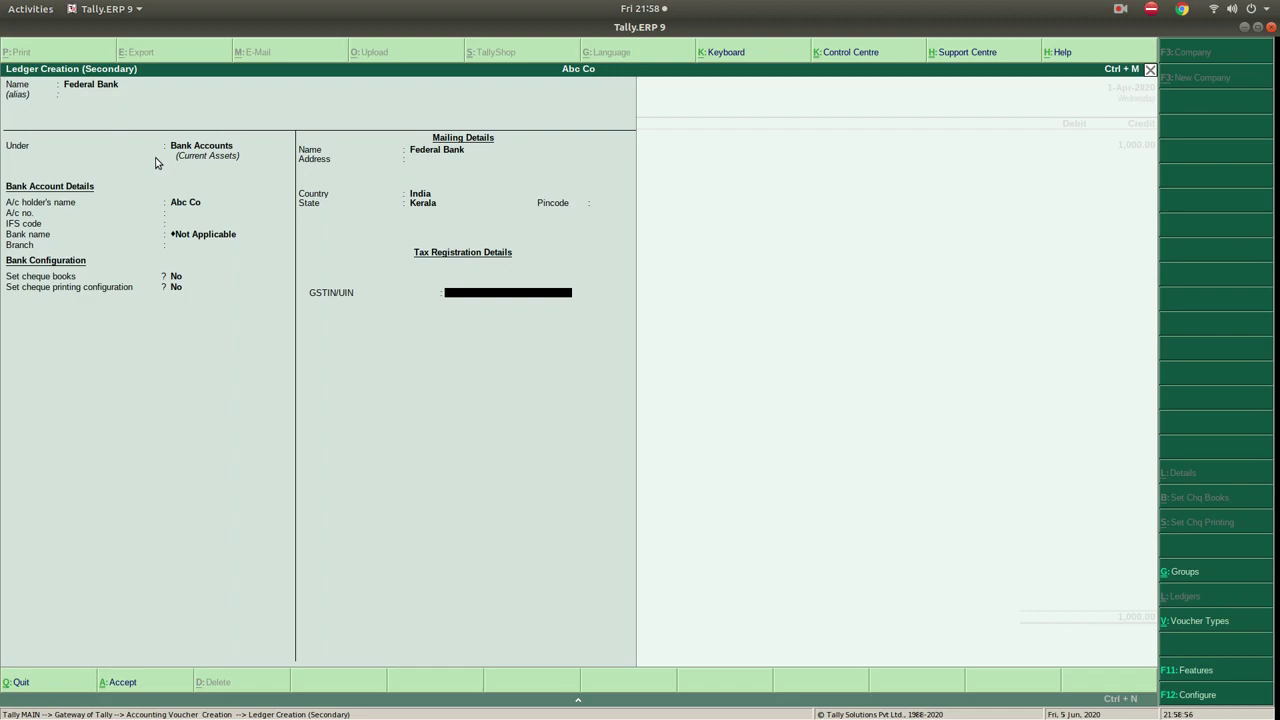
key("Return")
key("Return")
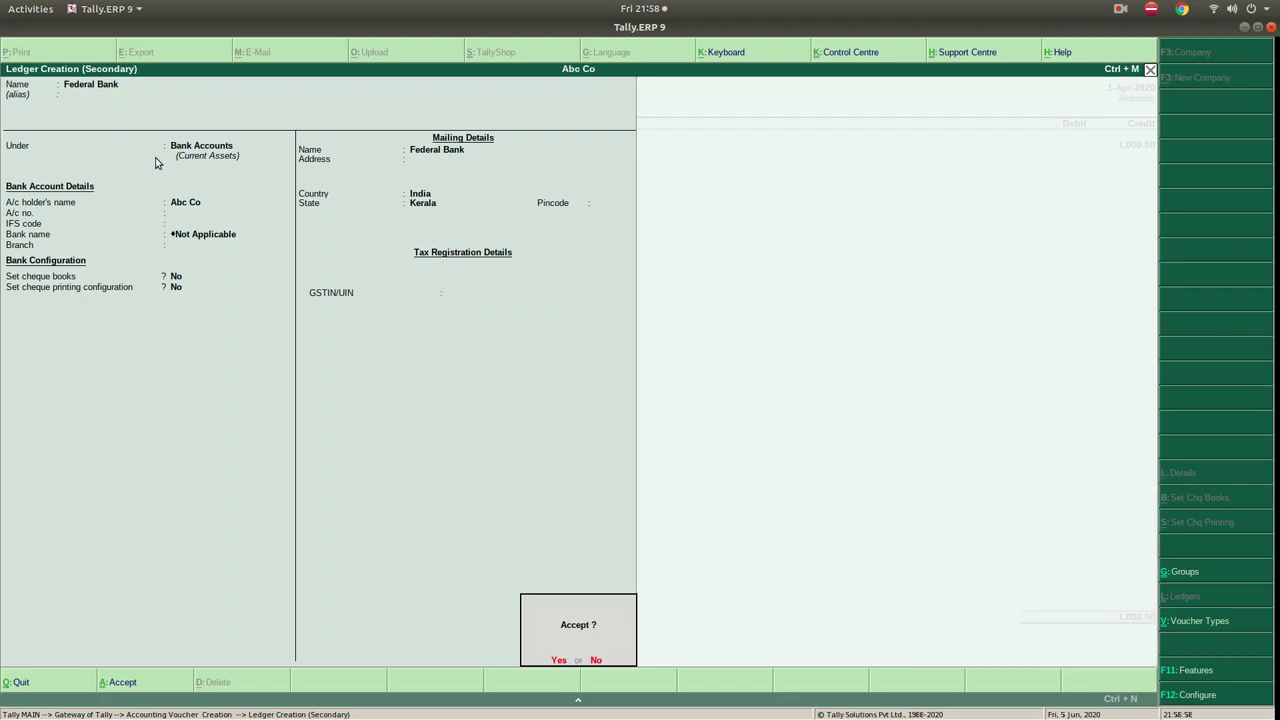
key("Return")
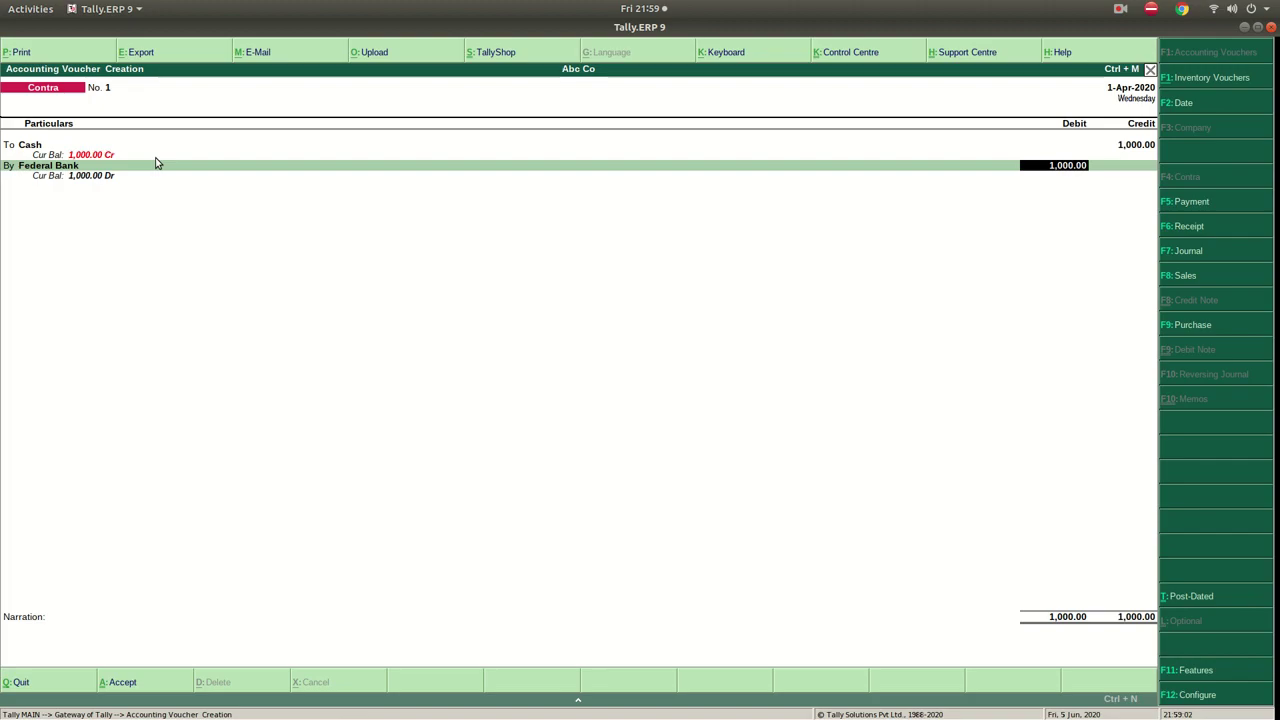
Step: Accept the 1,000.00 debit to Federal Bank and complete its Cash bank allocation, leaving the denominations, instrument number and bank blank
key("Return")
key("Return")
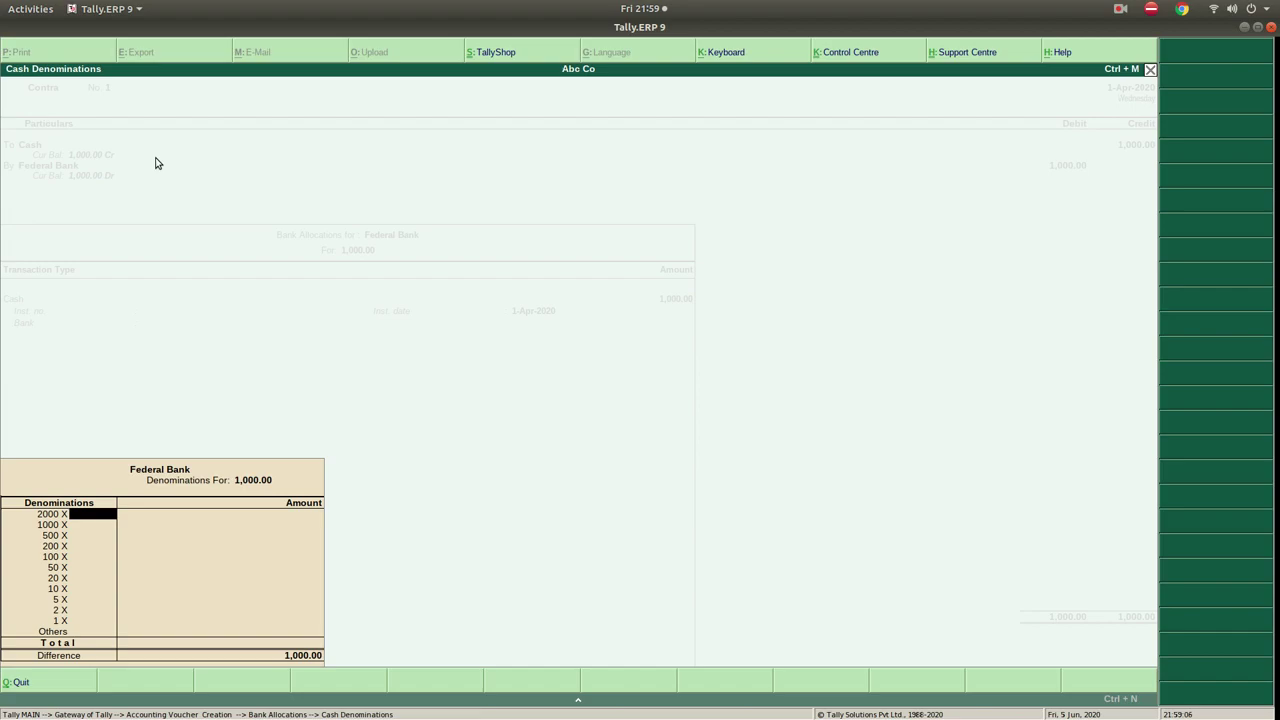
key("Return")
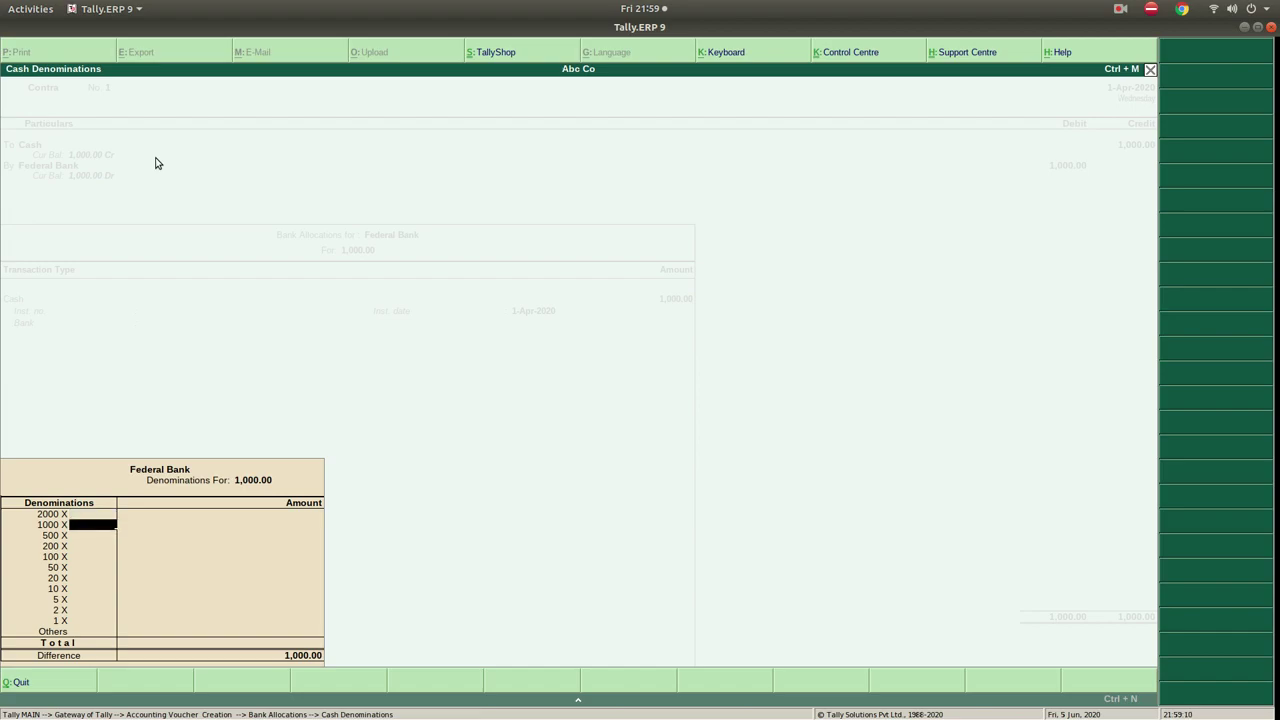
key("Return")
key("Return")
key("Return")
key("Return")
key("Return")
key("Return")
key("Return")
key("Return")
key("Return")
key("Return")
key("Return")
key("Return")
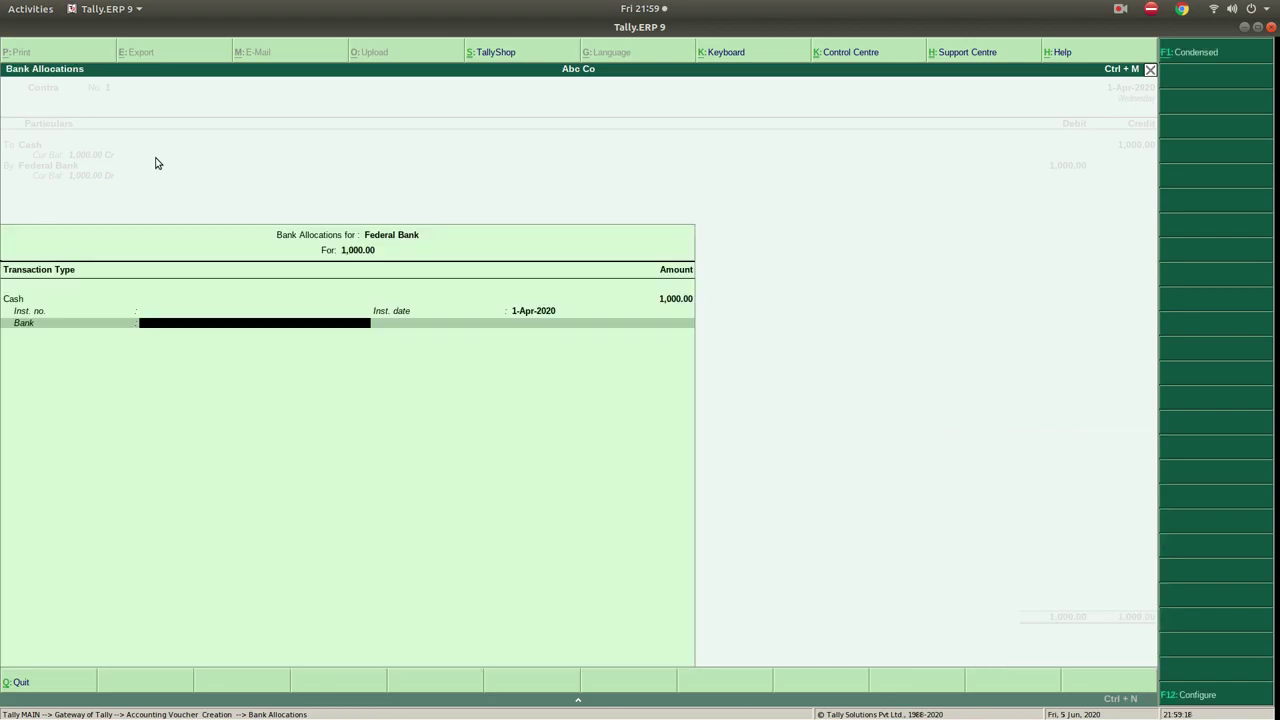
key("Return")
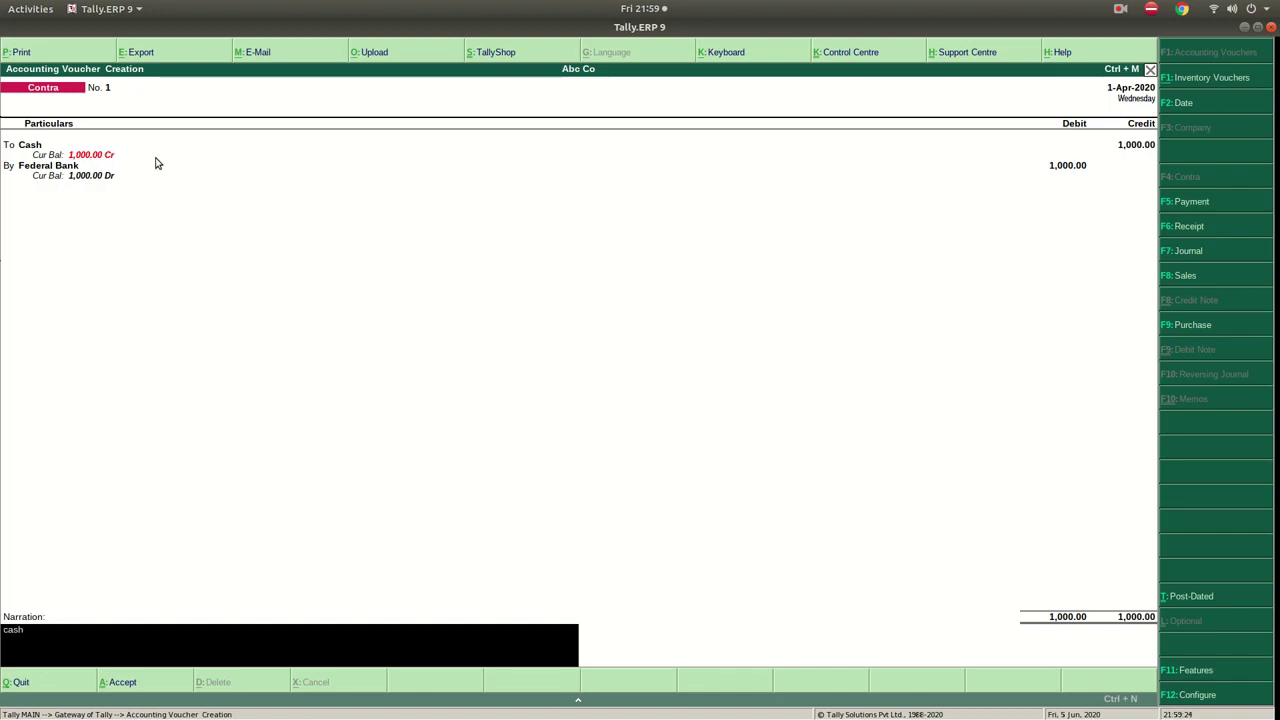
Step: Enter the narration "cash deposited into bank" and save the contra voucher
type("cash deposited in")
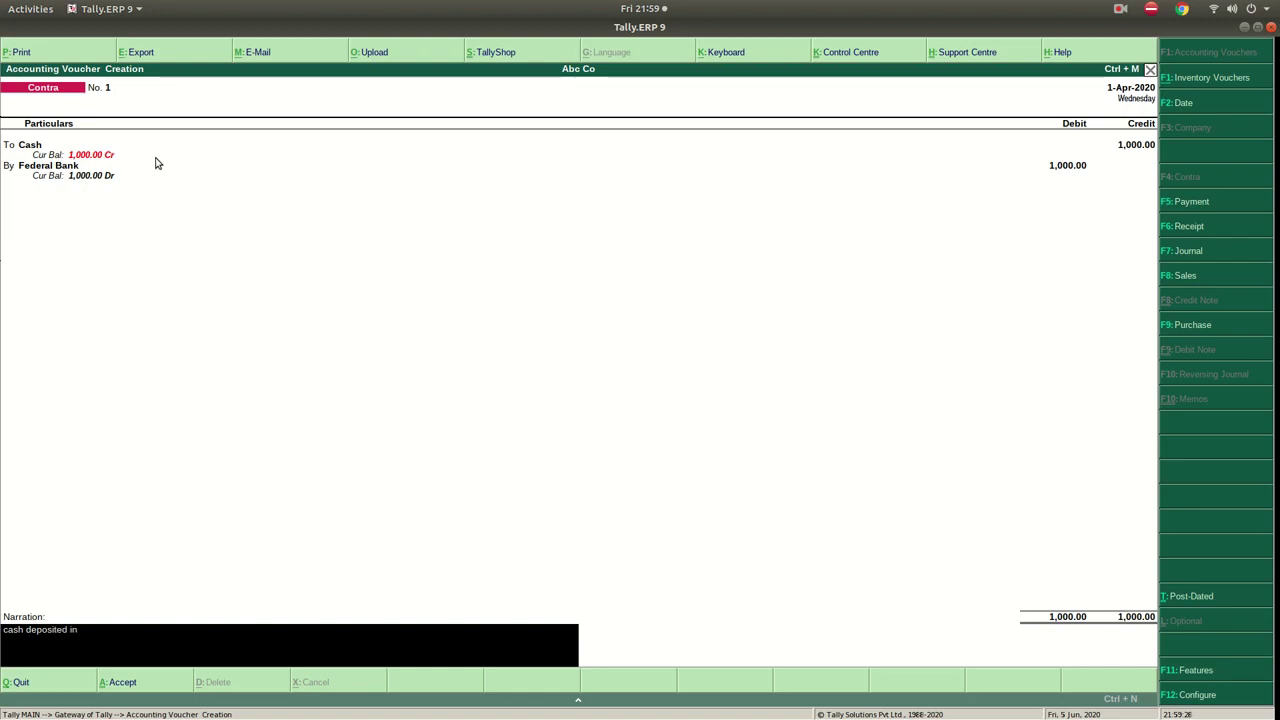
type("to bank")
key("Return")
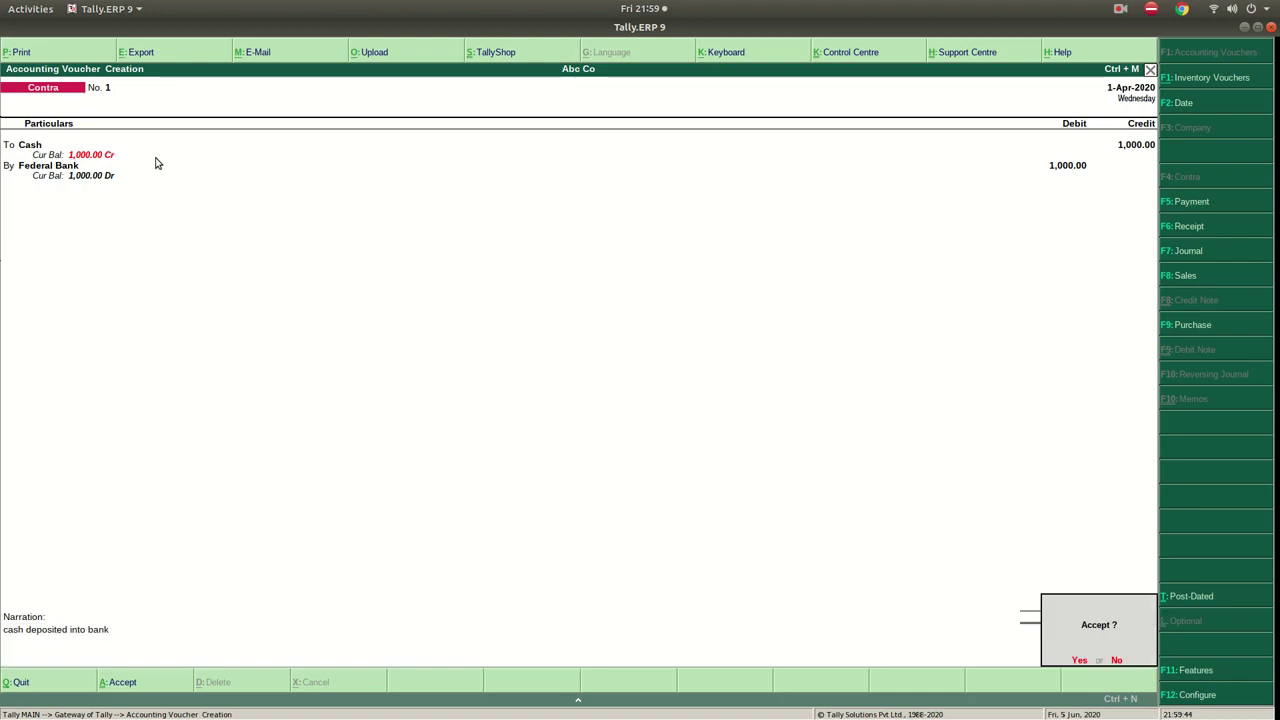
key("Return")
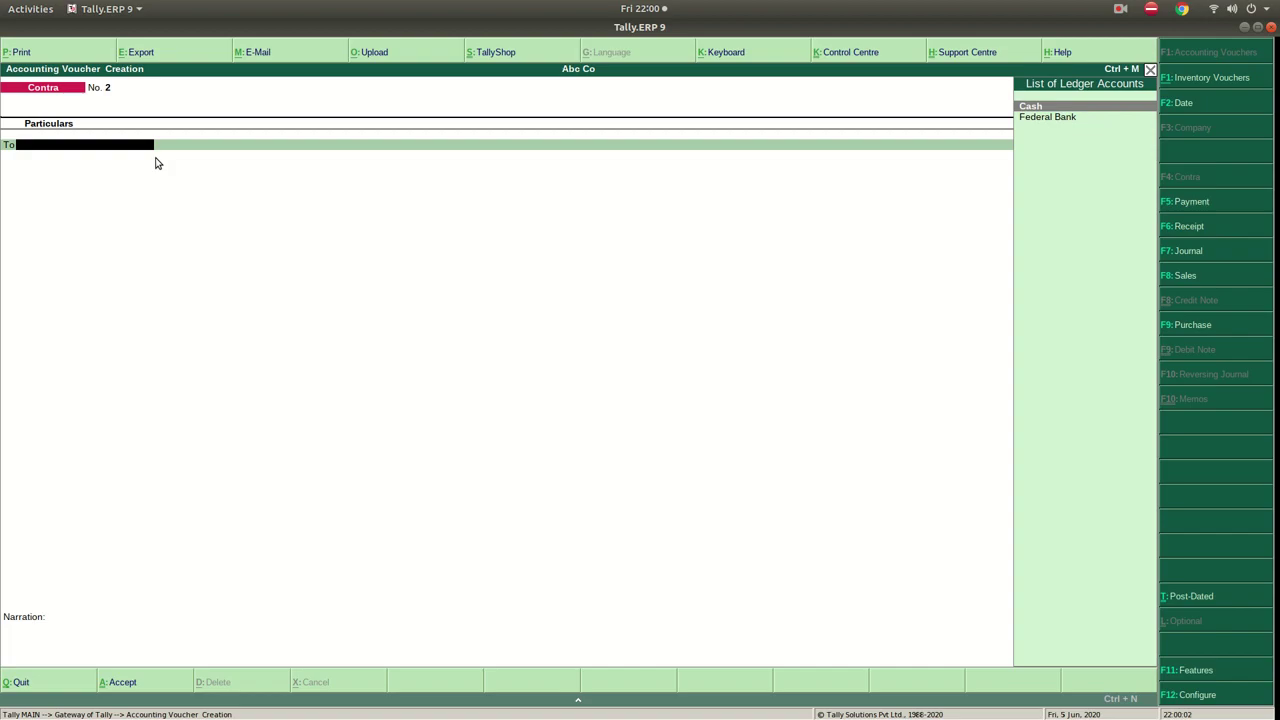
Step: Credit Federal Bank with 500 in the new contra voucher and allocate it as Cheque, cheque range Not Applicable, without an instrument number
key("Down")
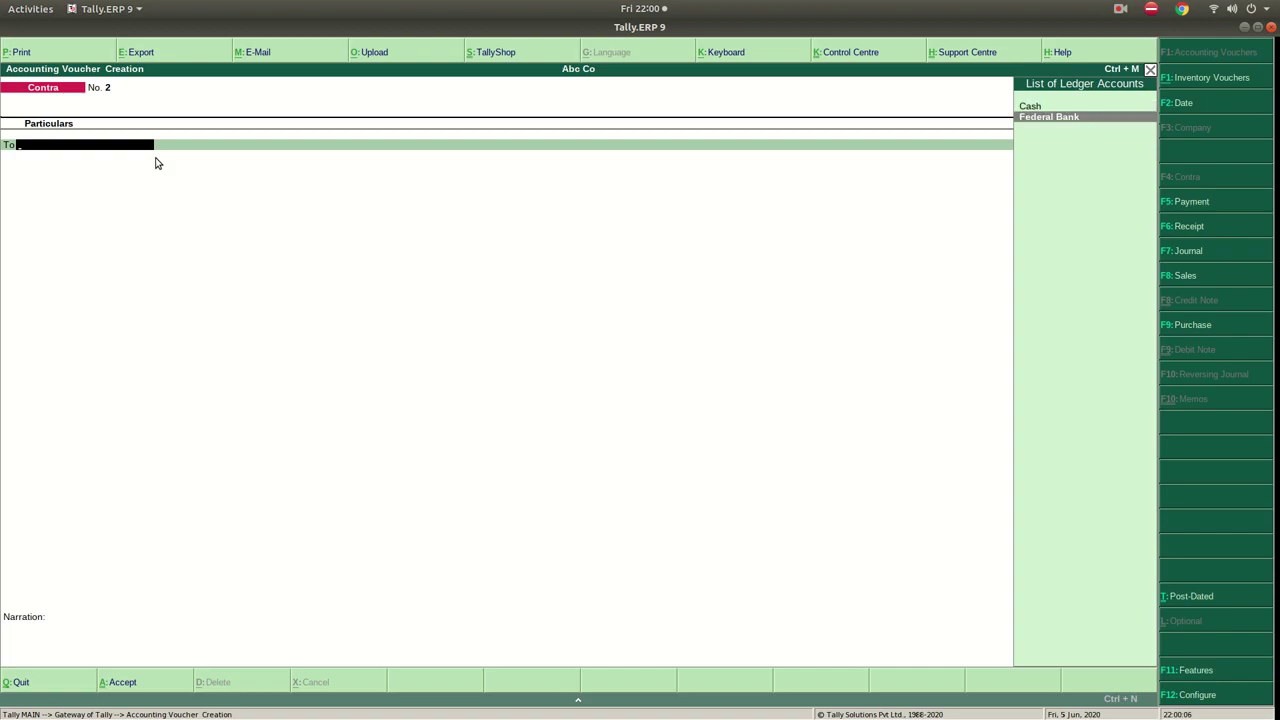
key("Return")
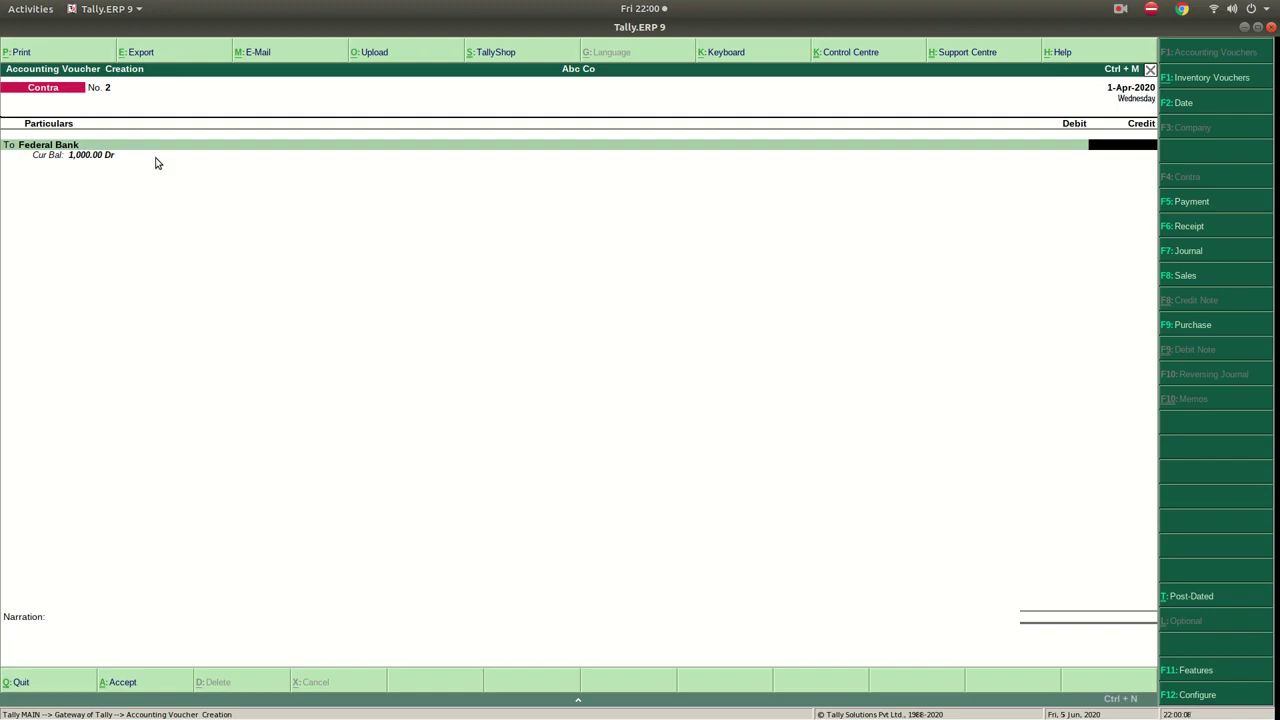
type("500")
key("Return")
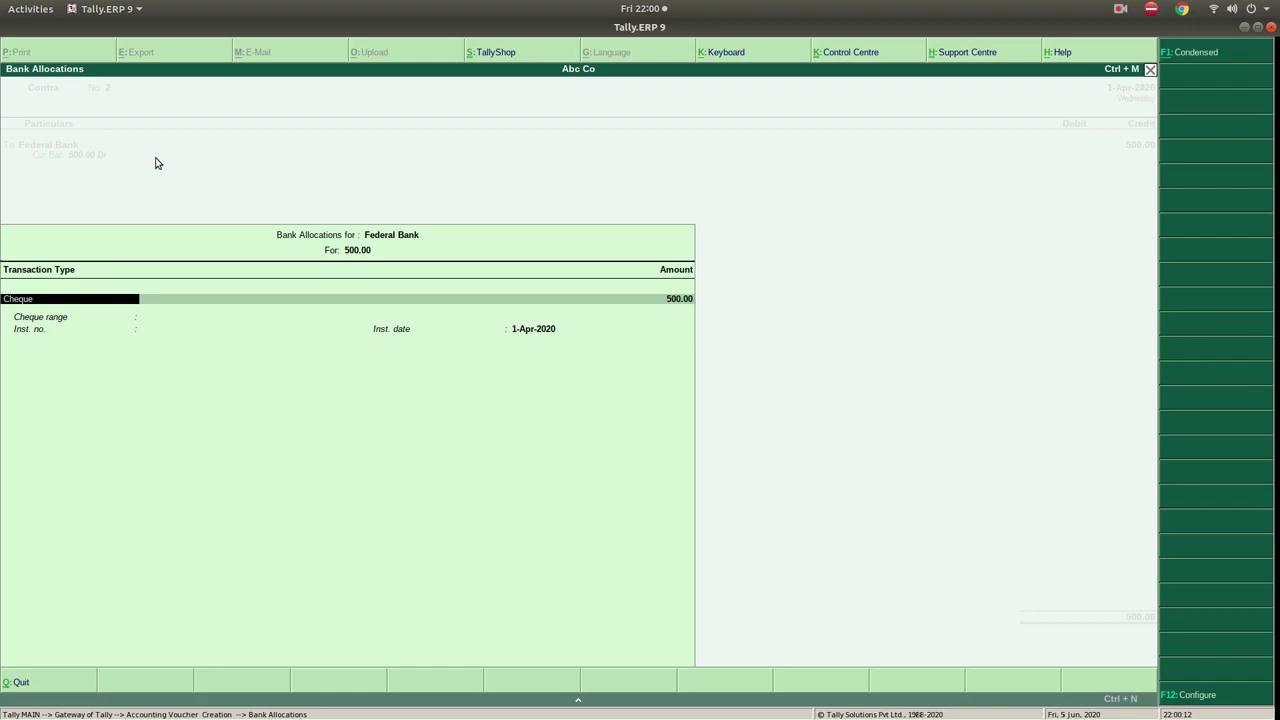
key("Return")
key("Return")
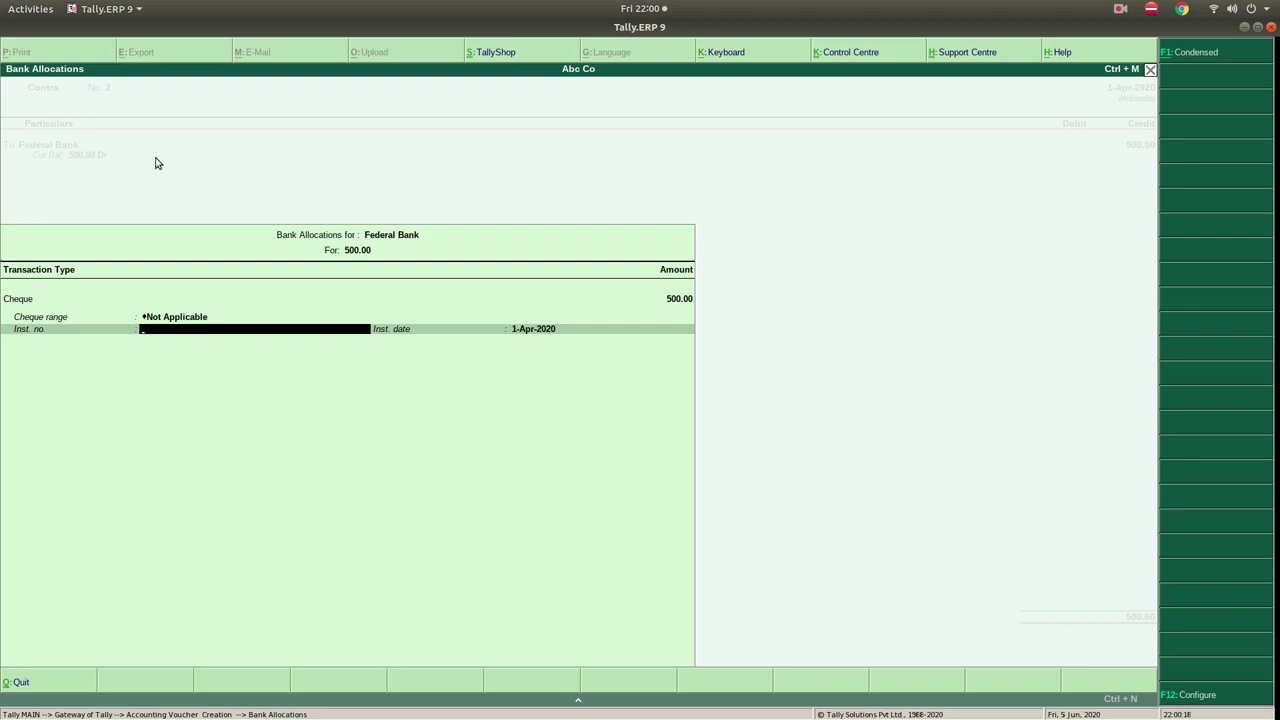
key("Return")
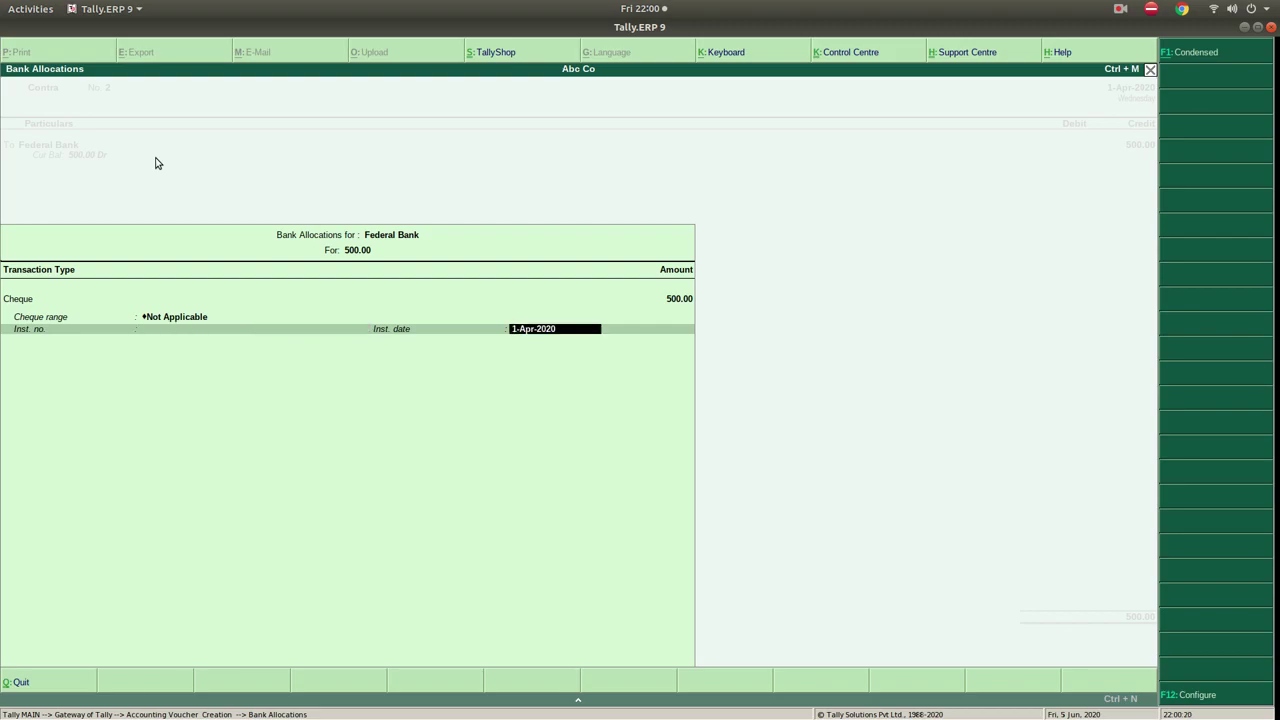
key("Return")
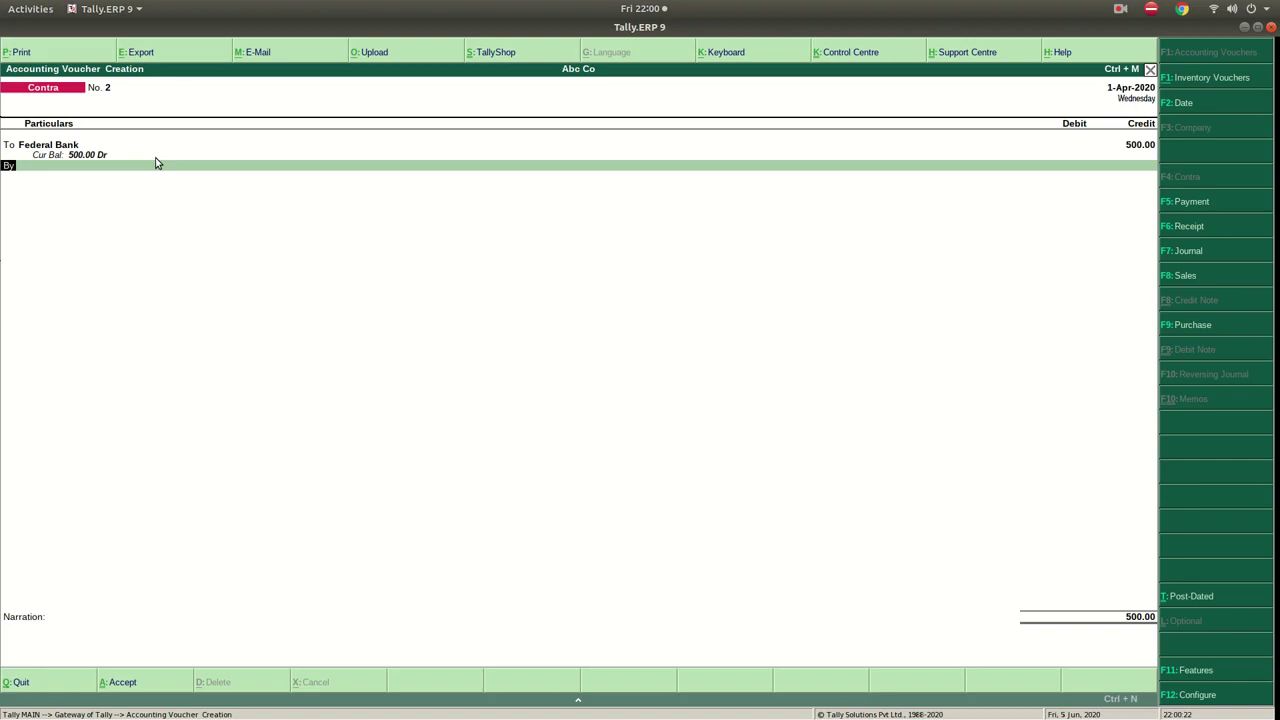
Step: Debit Cash with 500.00 in the contra voucher and save it without a narration
type("Ca")
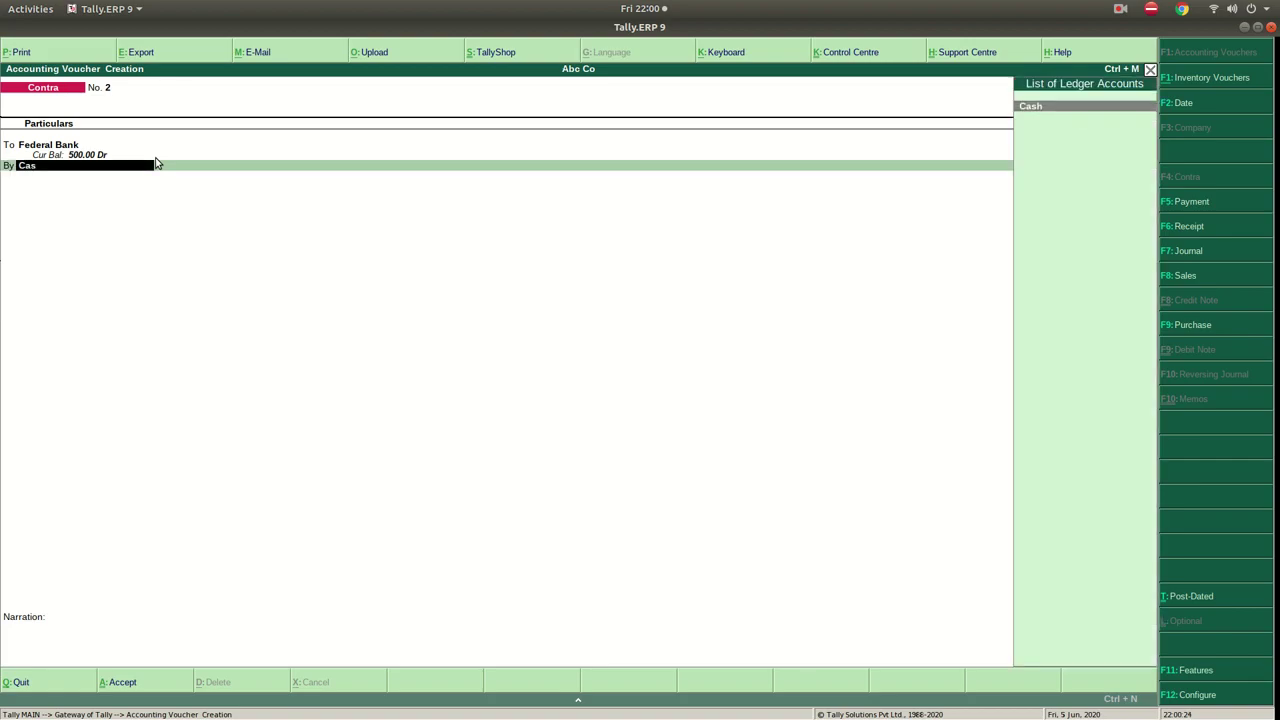
type("s")
key("Return")
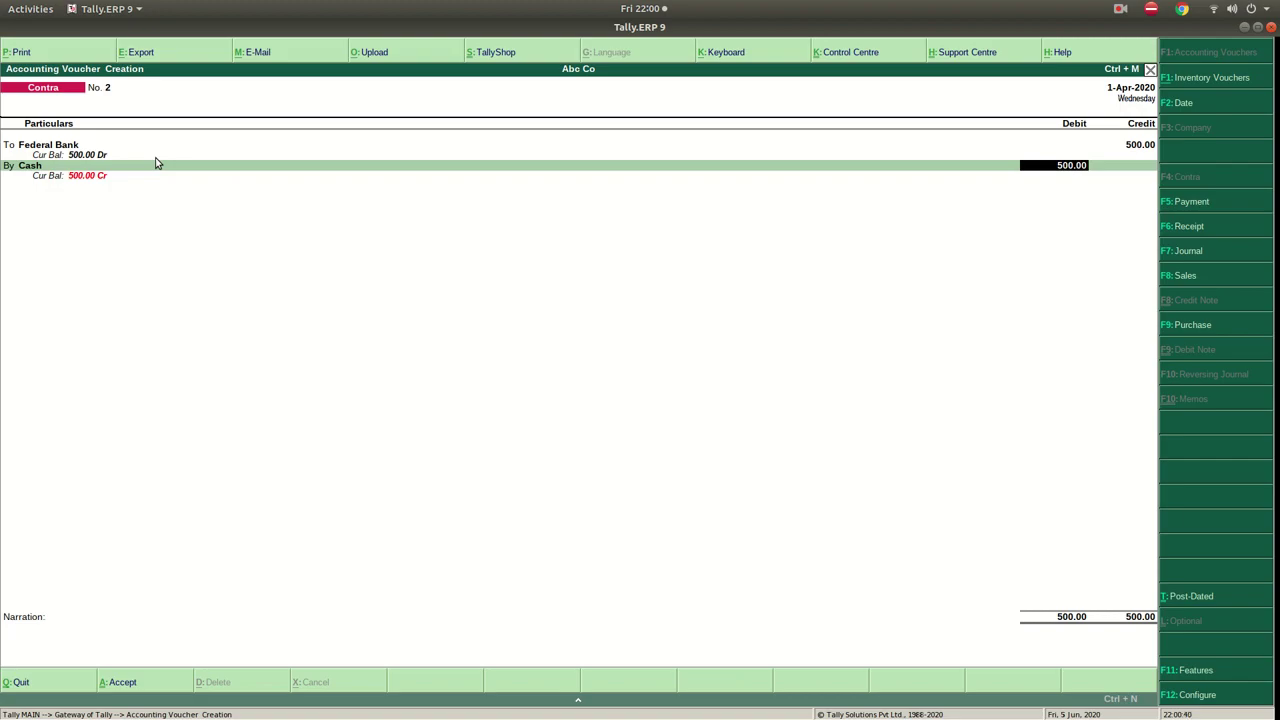
key("Return")
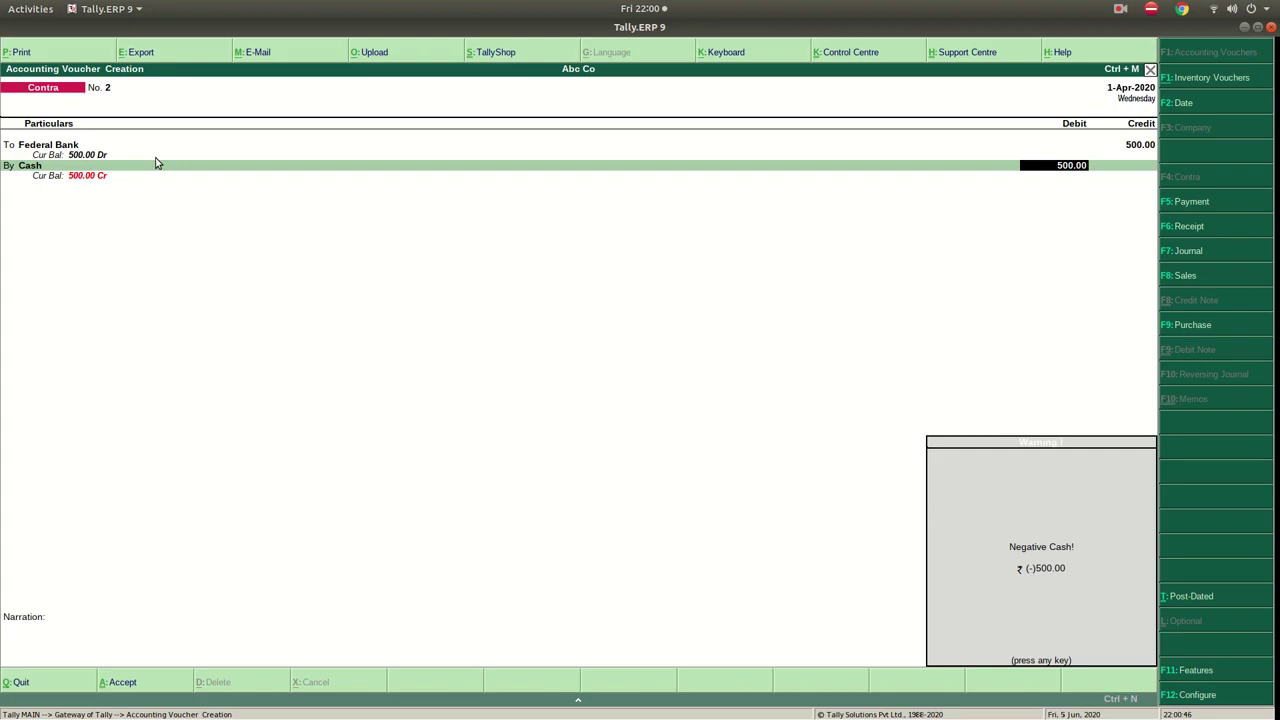
key("Return")
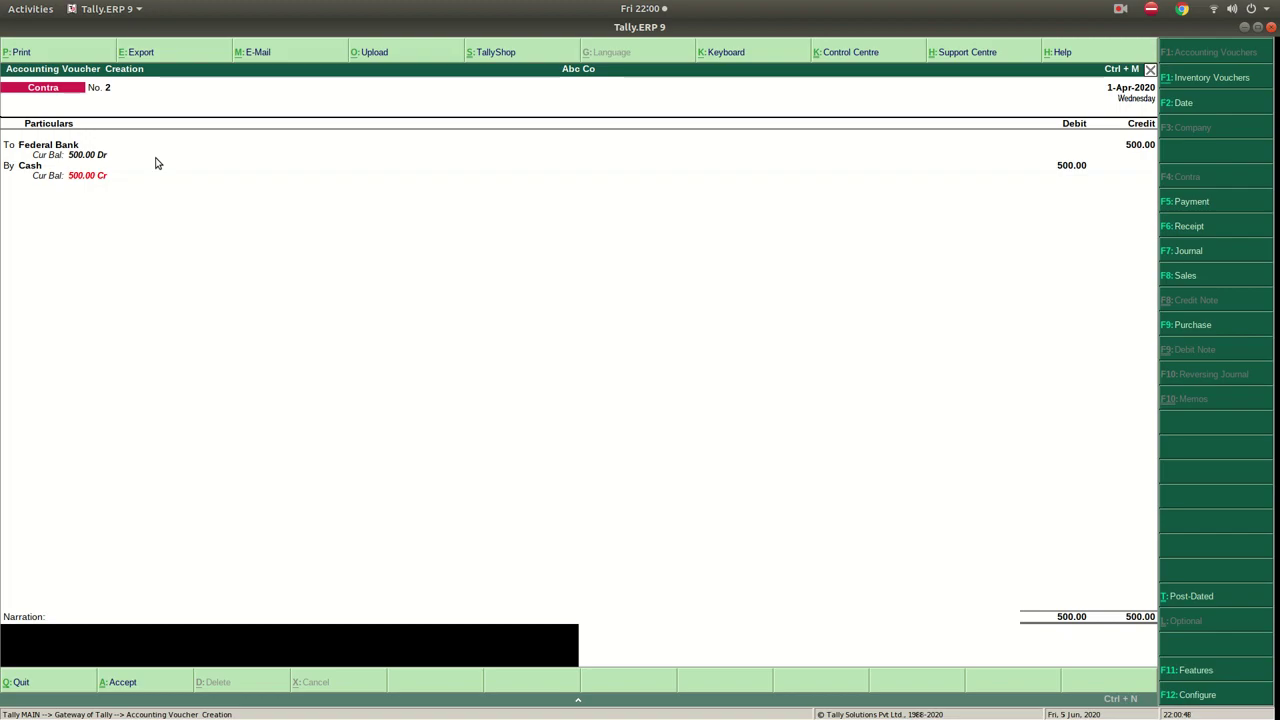
key("Return")
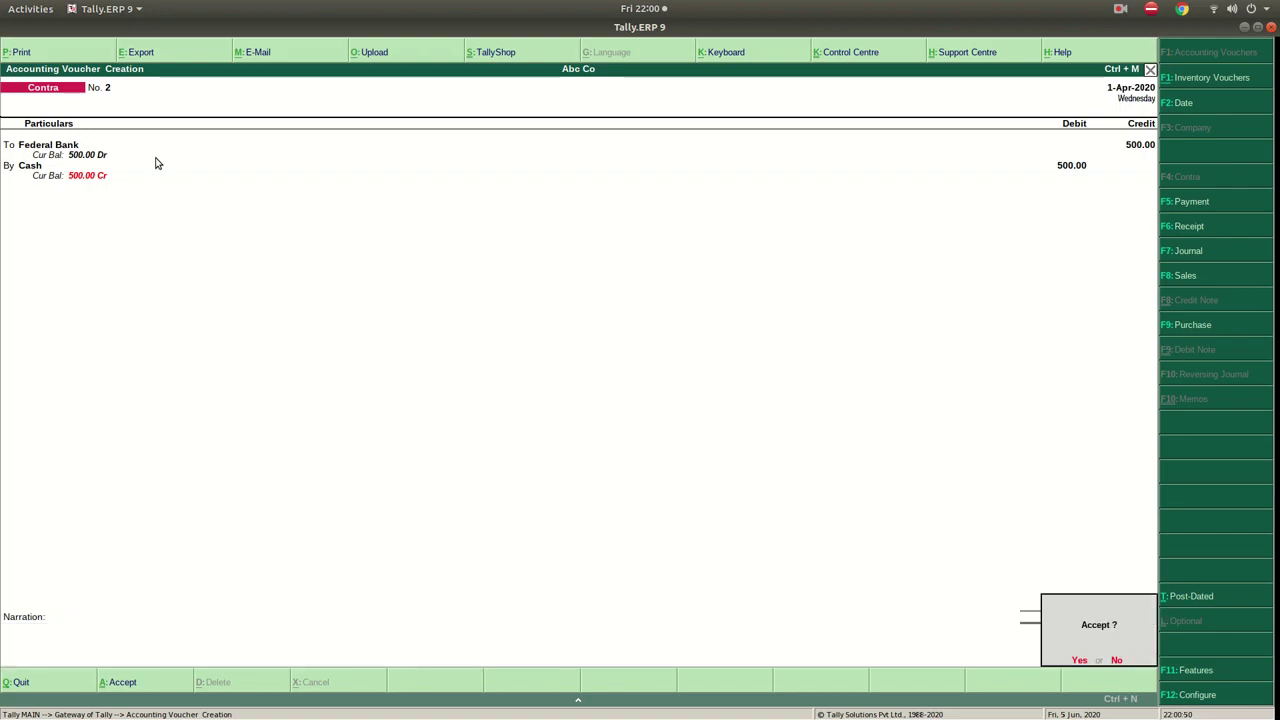
key("Return")
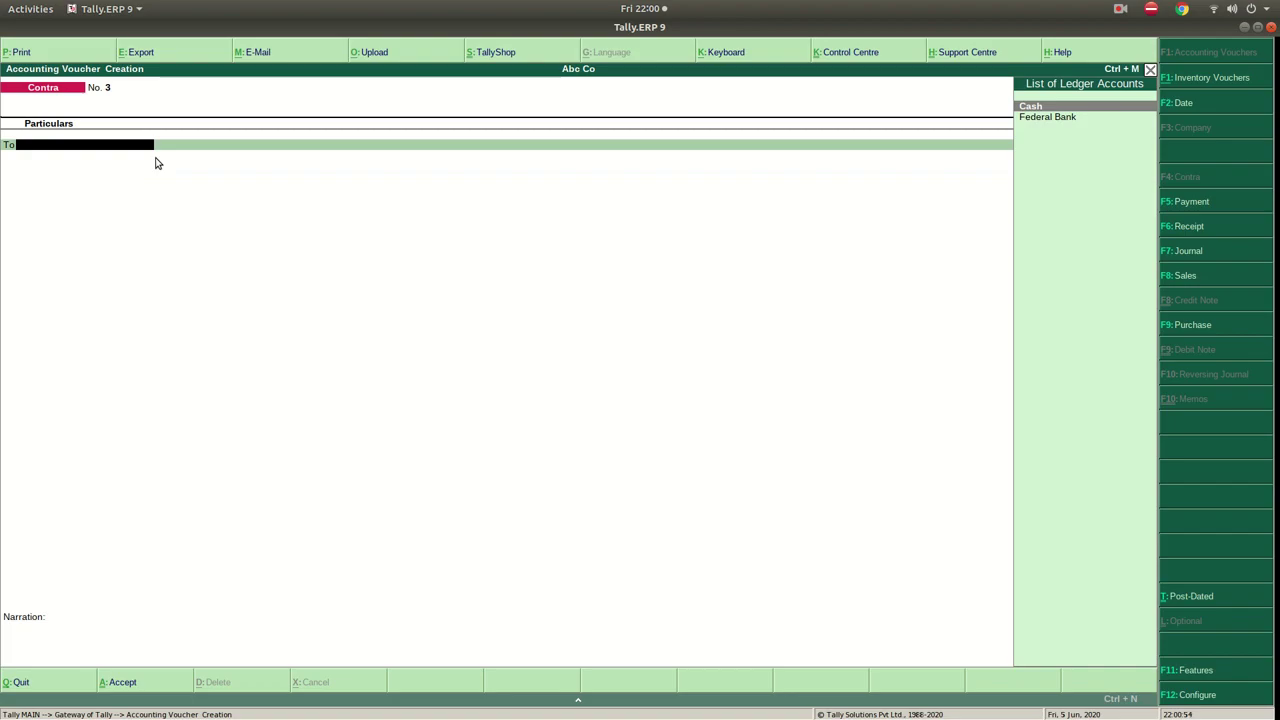
Step: Set the new contra voucher's date to 2-4-2020
left_click(1172, 106)
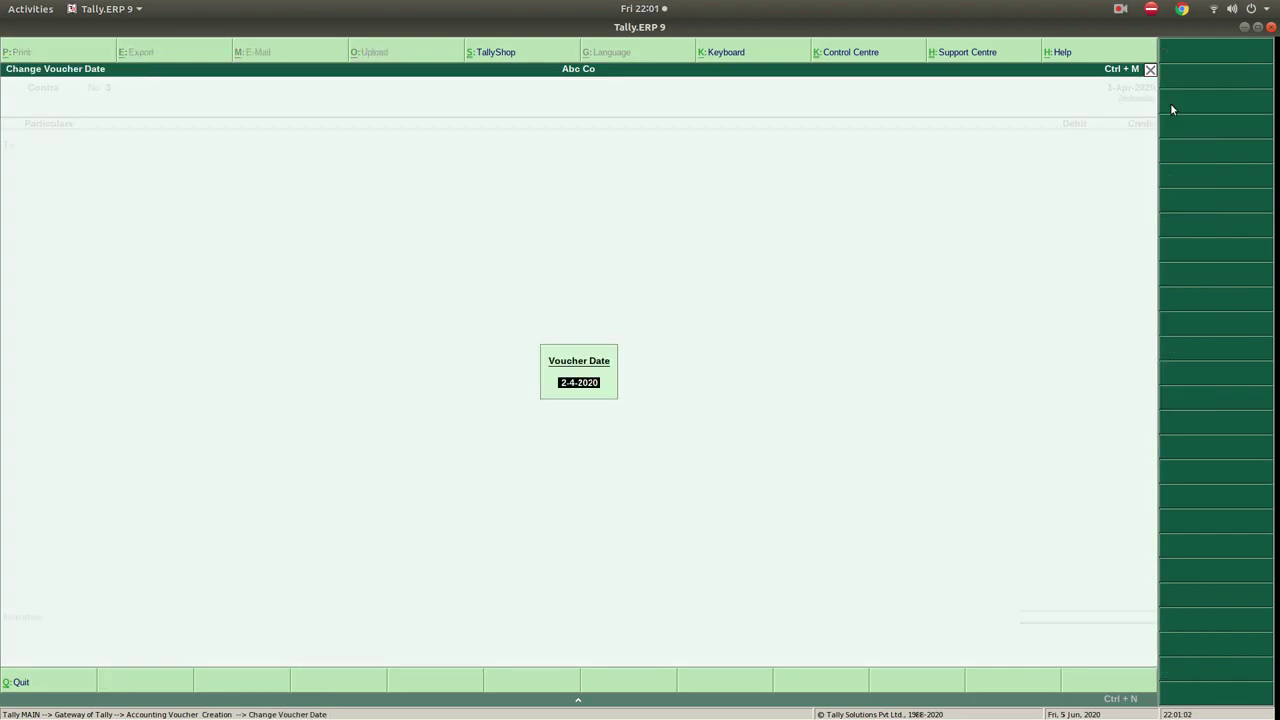
key("Return")
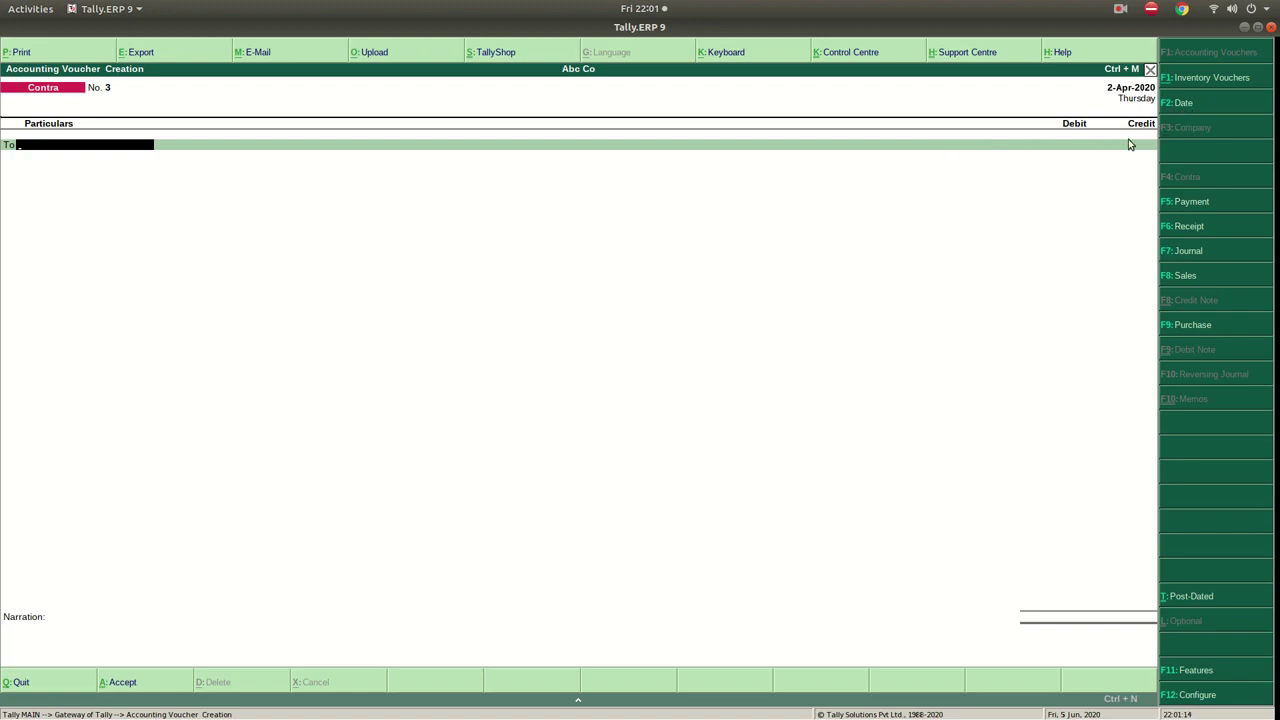
left_click(1182, 103)
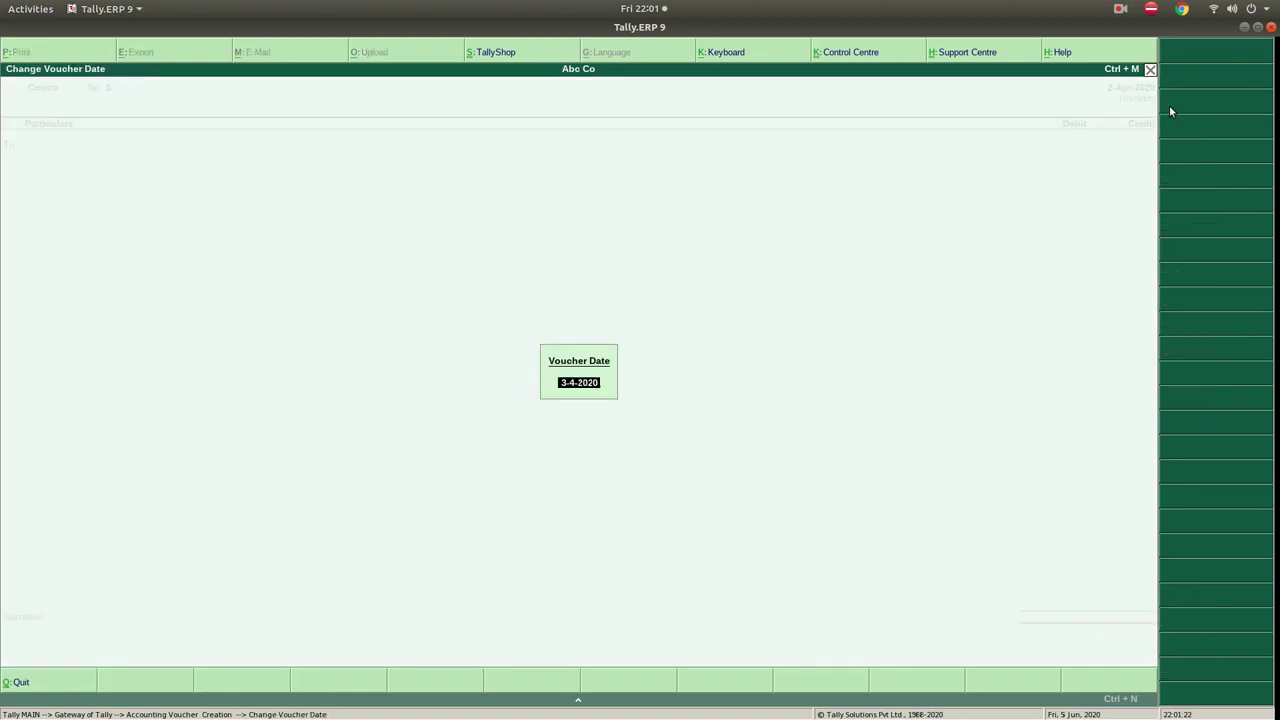
key("BackSpace")
key("BackSpace")
key("BackSpace")
key("BackSpace")
key("BackSpace")
key("BackSpace")
key("BackSpace")
key("BackSpace")
key("Return")
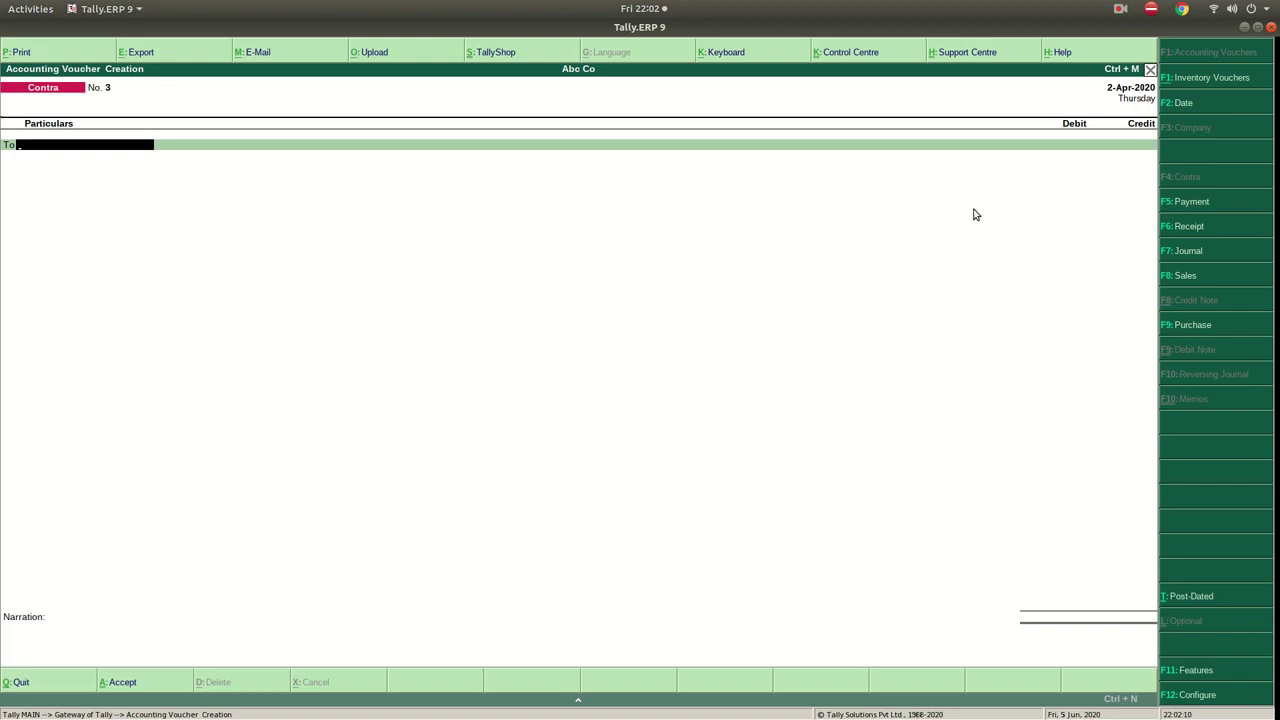
Step: Credit Federal Bank with 2000 in the contra voucher and allocate it as Cheque, leaving the instrument number blank
type("Feder")
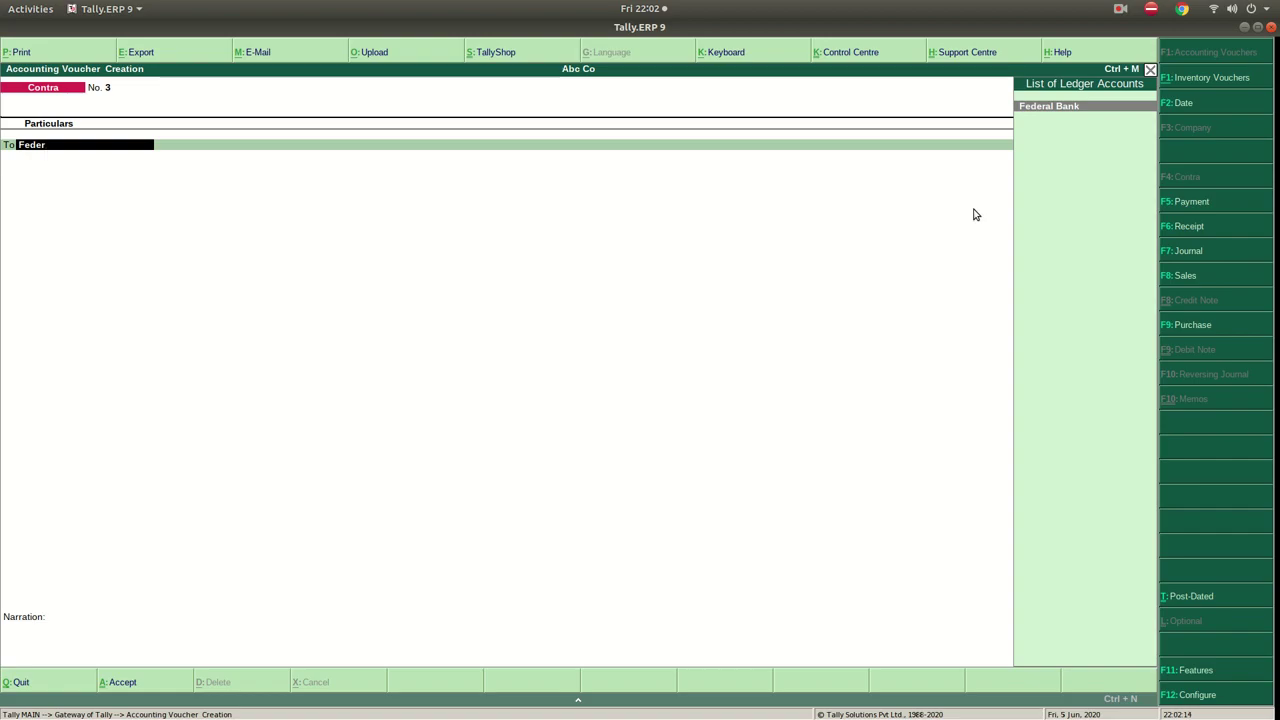
key("Return")
type("2000")
key("Return")
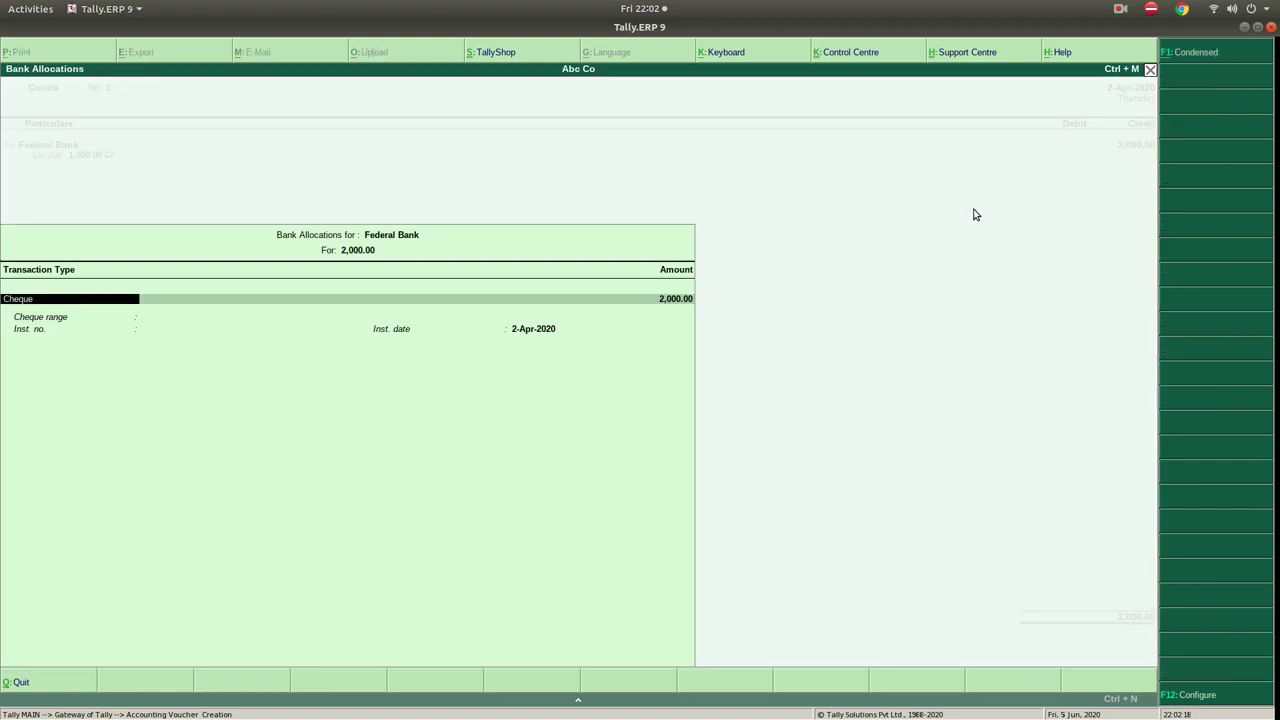
key("Return")
key("Return")
key("Return")
key("Return")
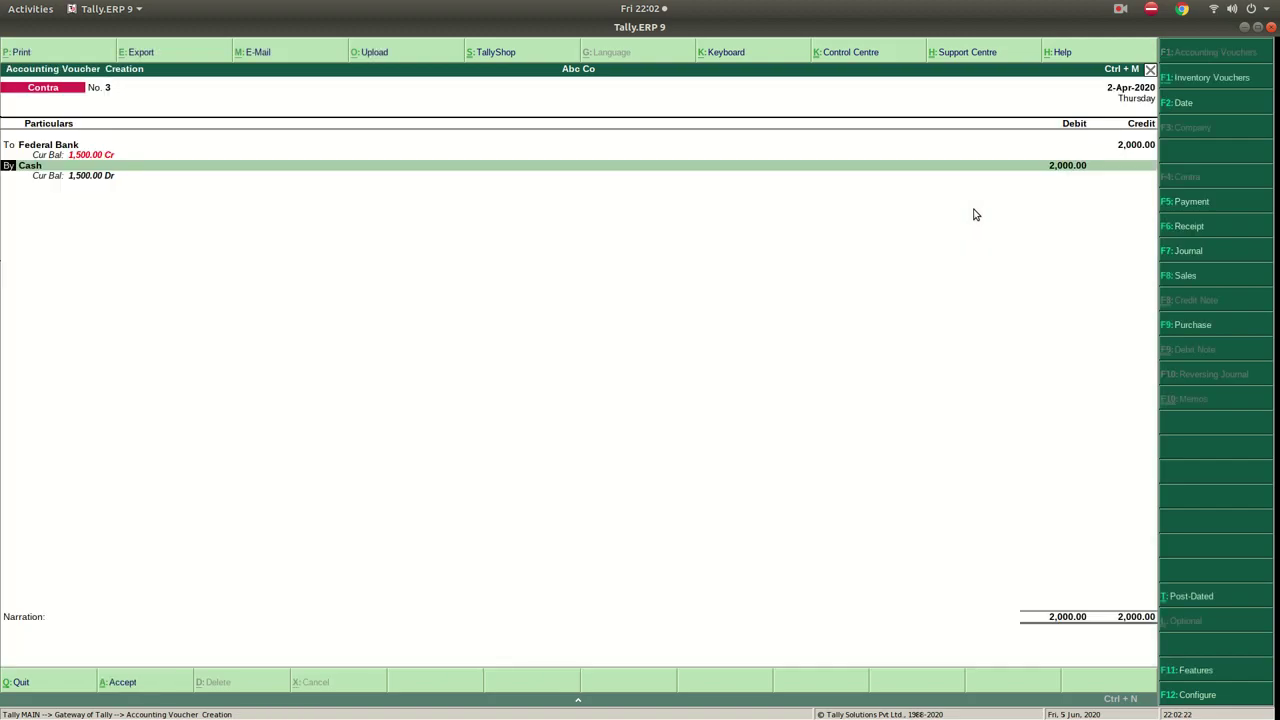
Step: For the debit line, create a ledger named Sbi under Bank Accounts, keeping the default bank, mailing and tax details
key("Return")
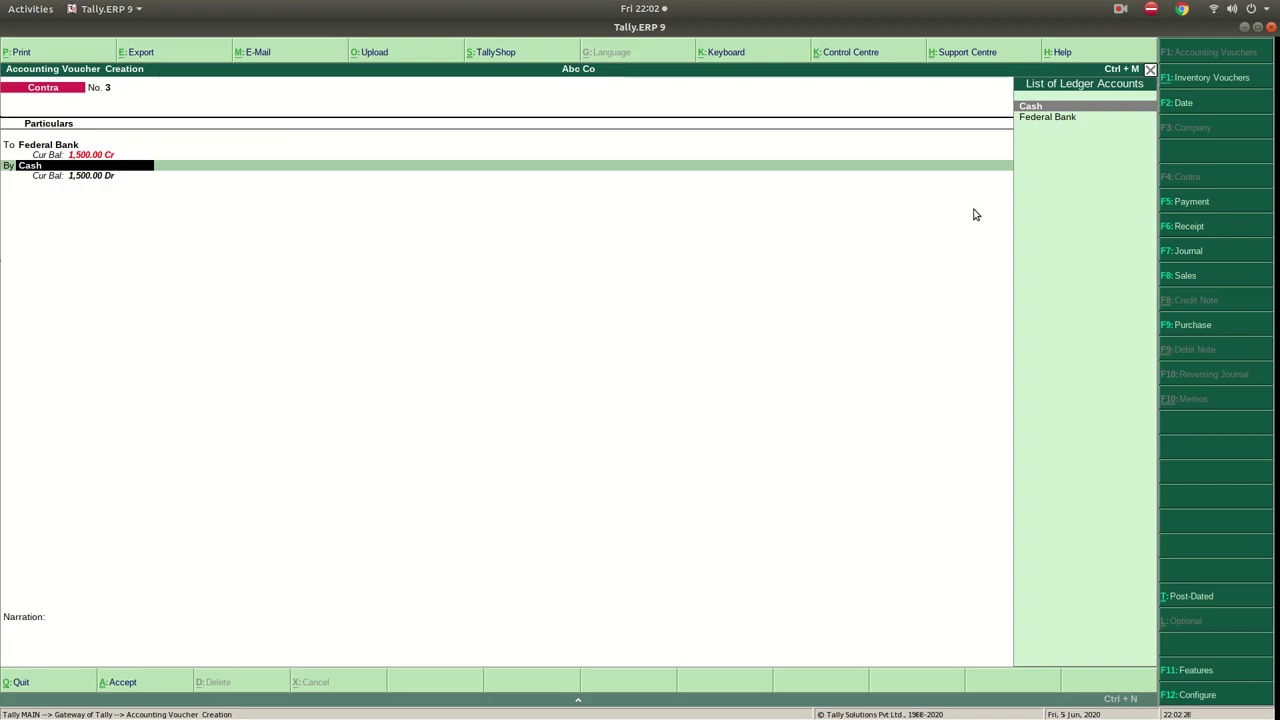
key("alt+c")
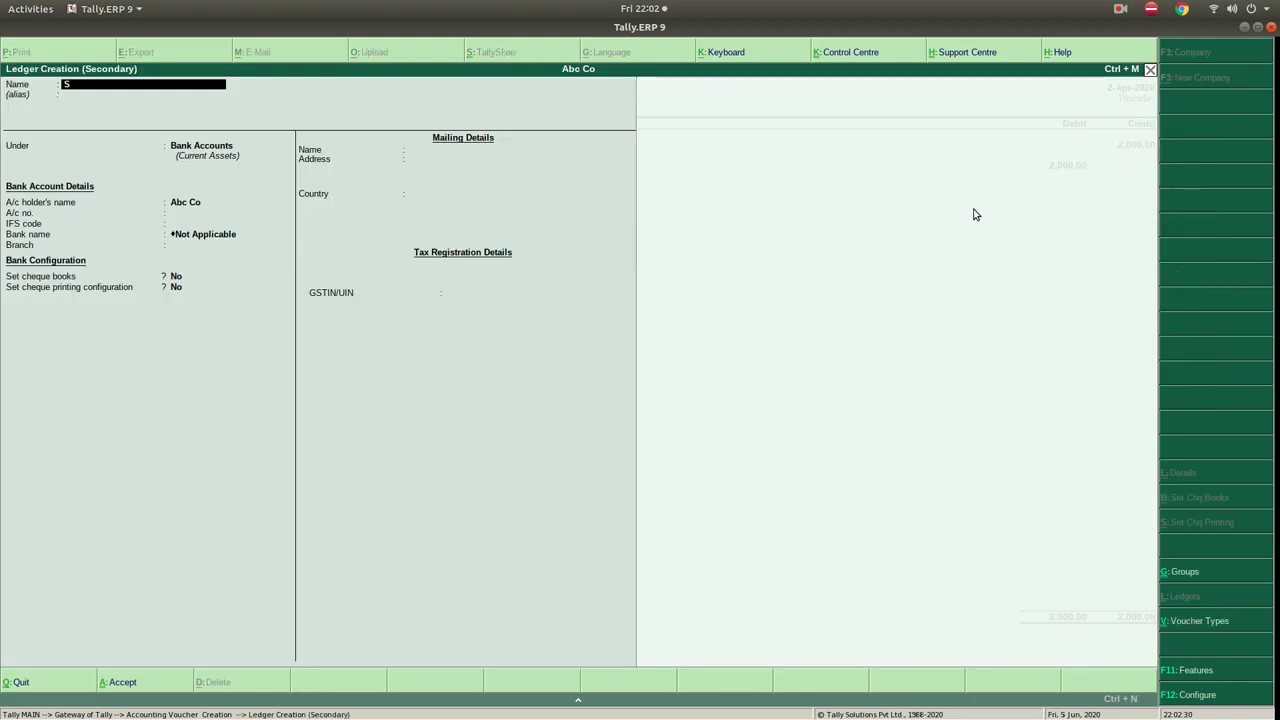
key("Return")
key("Return")
key("Return")
key("Return")
key("Return")
key("Return")
key("Return")
key("Return")
key("Return")
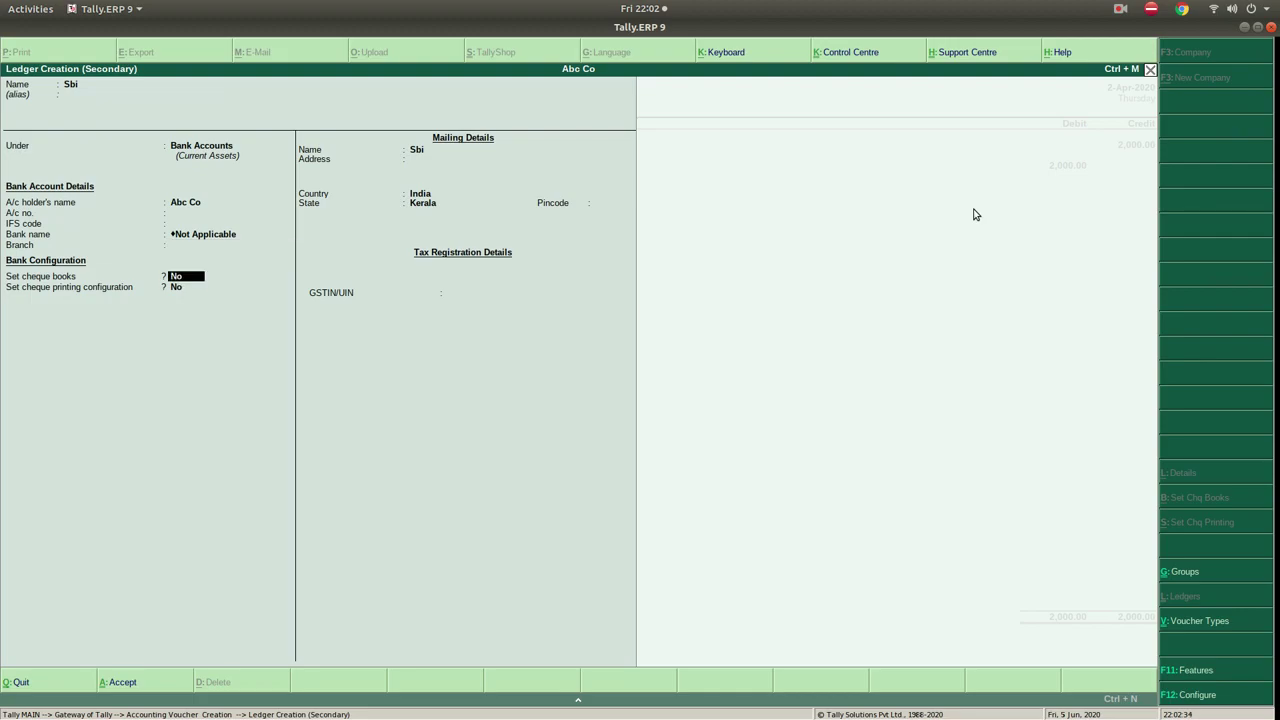
key("Return")
key("Return")
key("Return")
key("Return")
key("Return")
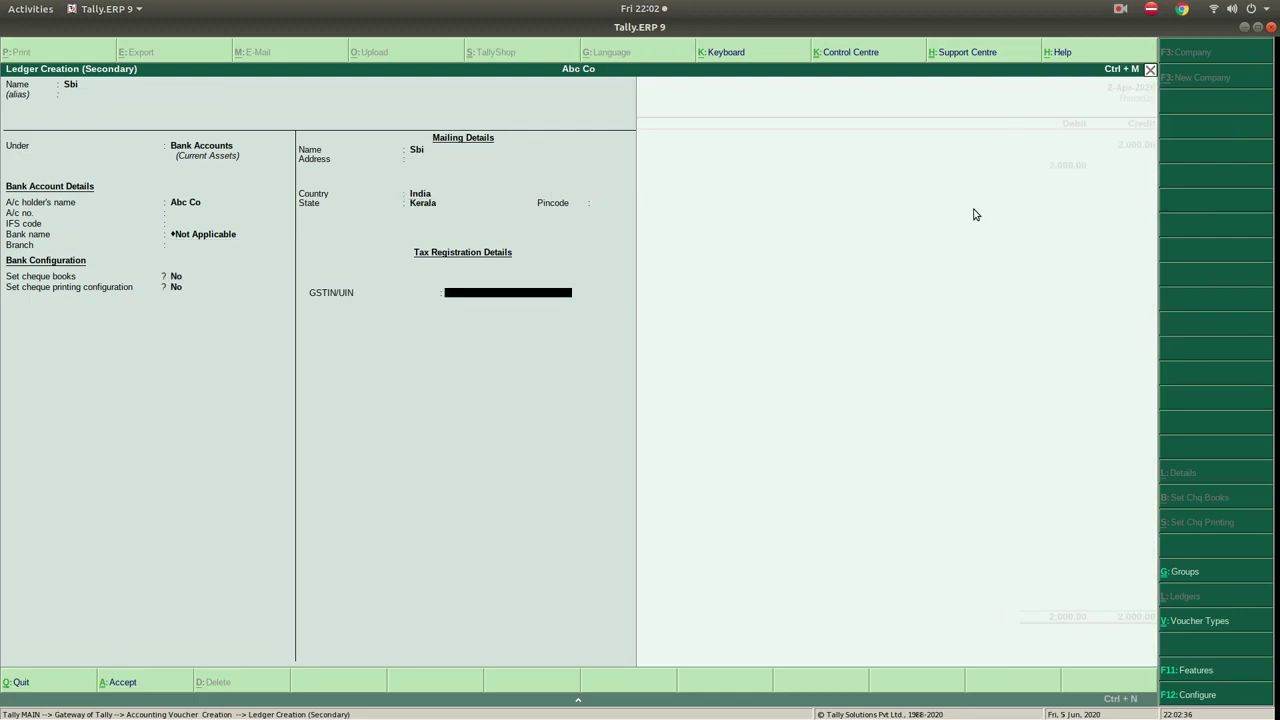
key("Return")
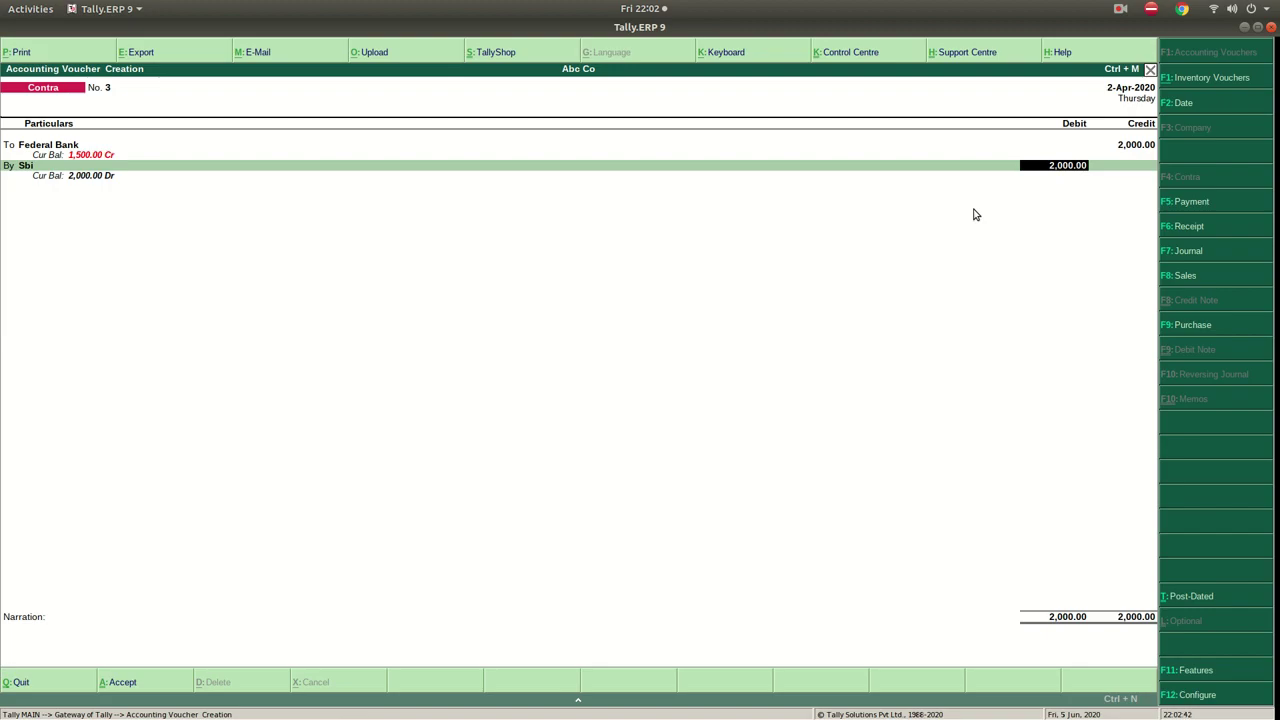
Step: Debit Sbi with 2,000.00 and save the contra voucher with the narration "fund transfer to SBI"
key("Return")
key("Return")
key("Return")
key("Return")
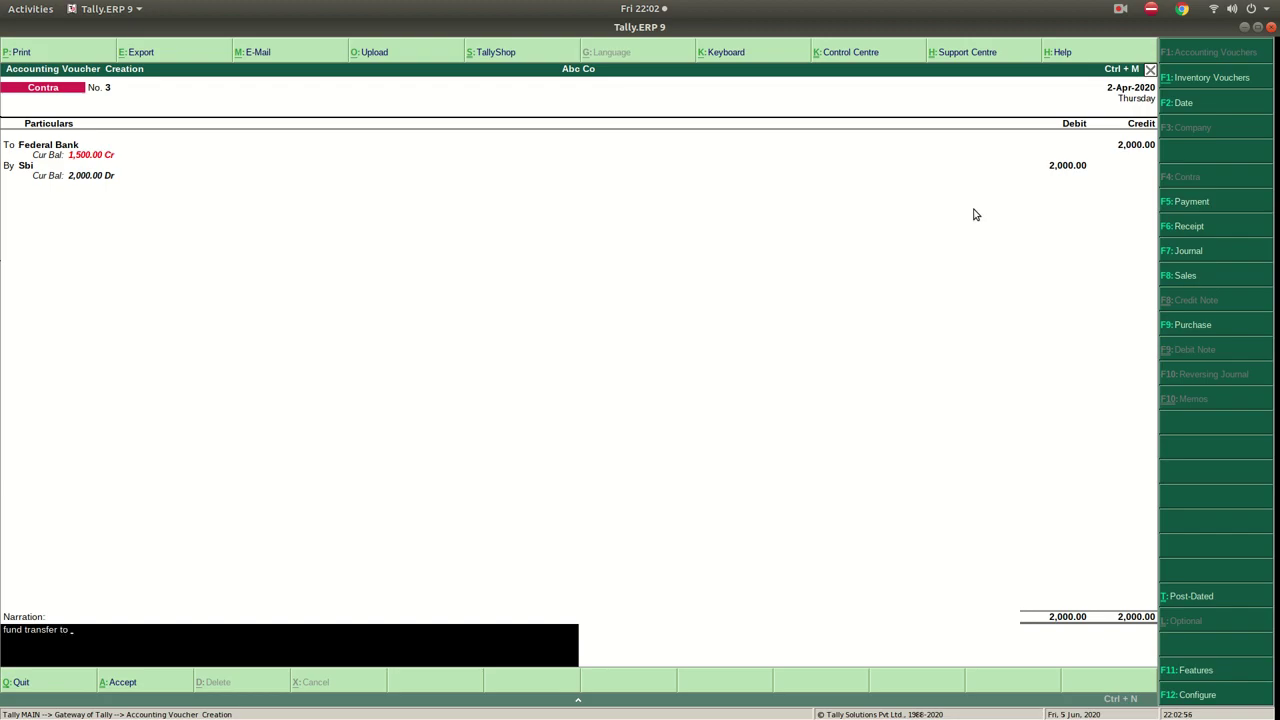
type("SB")
key("Return")
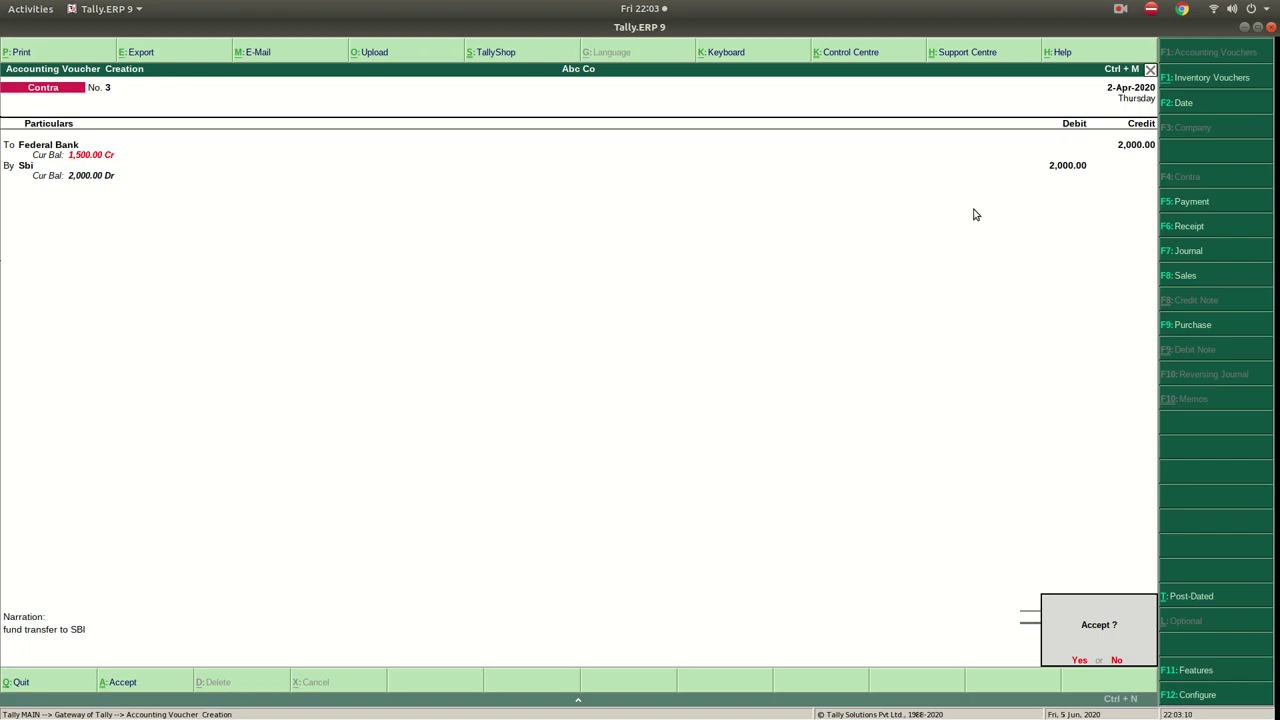
key("Return")
key("Down")
key("Down")
key("Up")
key("Down")
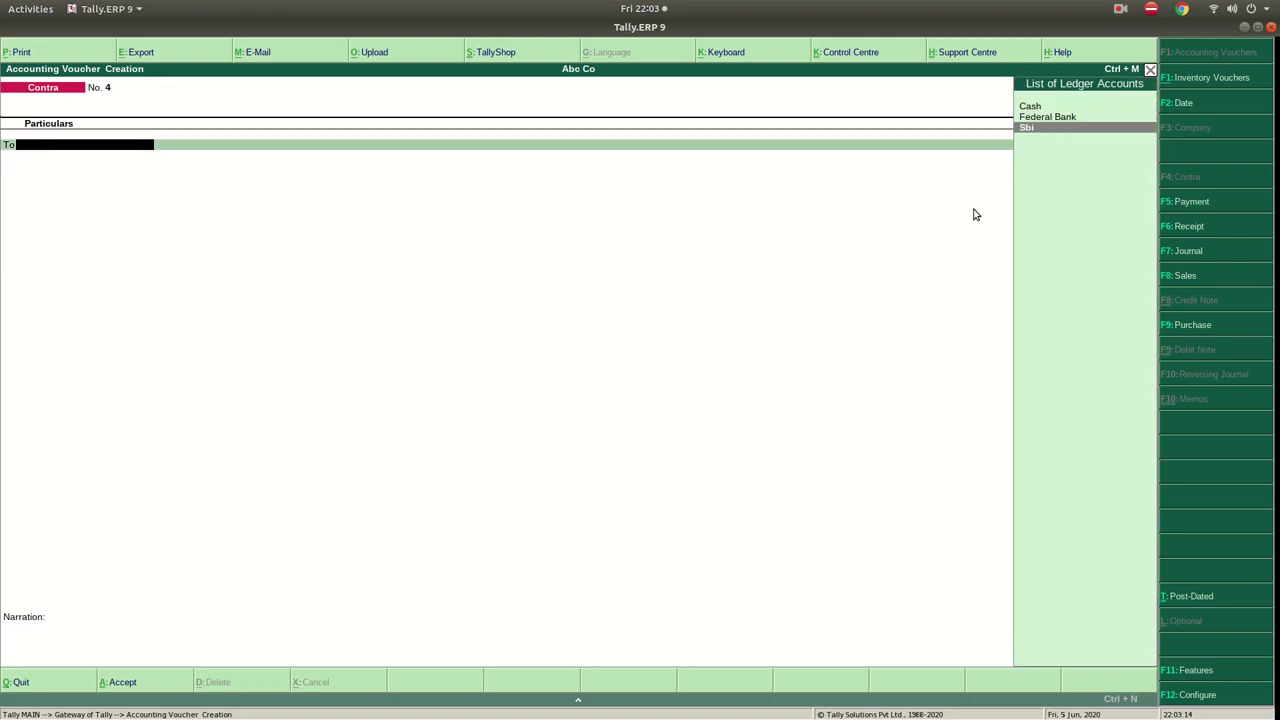
key("Up")
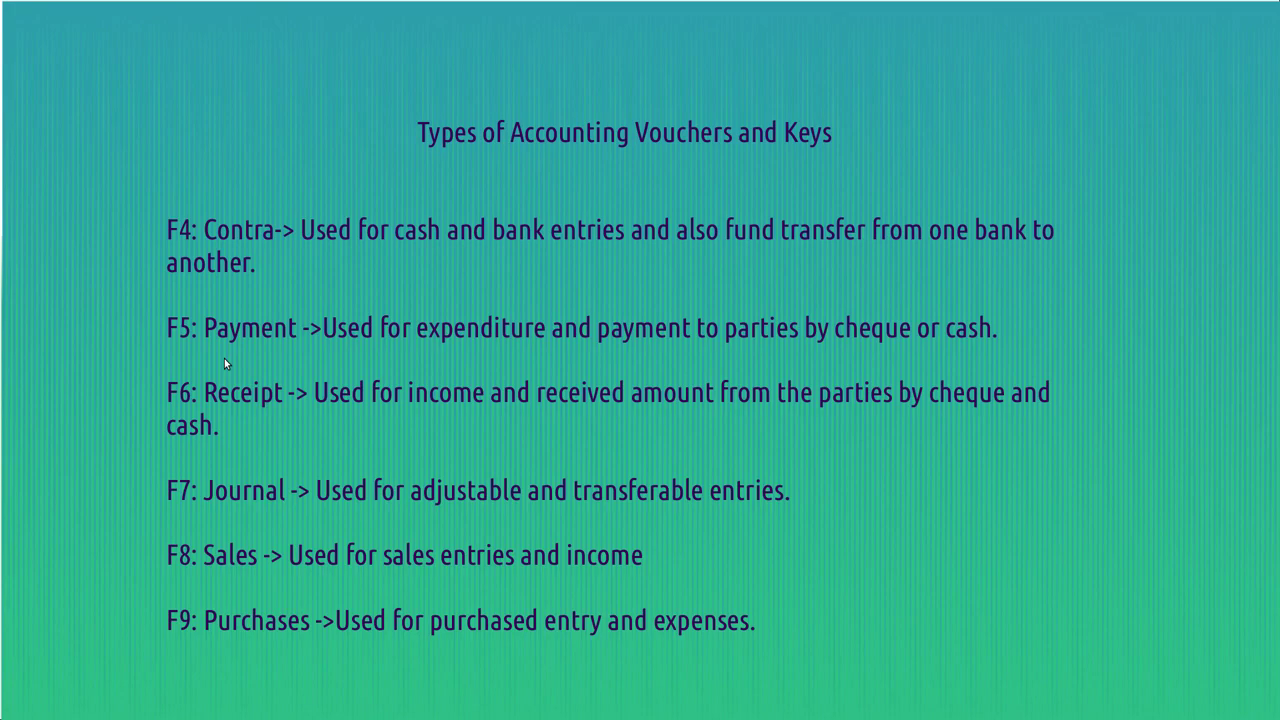
Step: Switch back to Tally.ERP 9 and debit Advertisement Expense with 800 in a new payment voucher
key("alt+Tab")
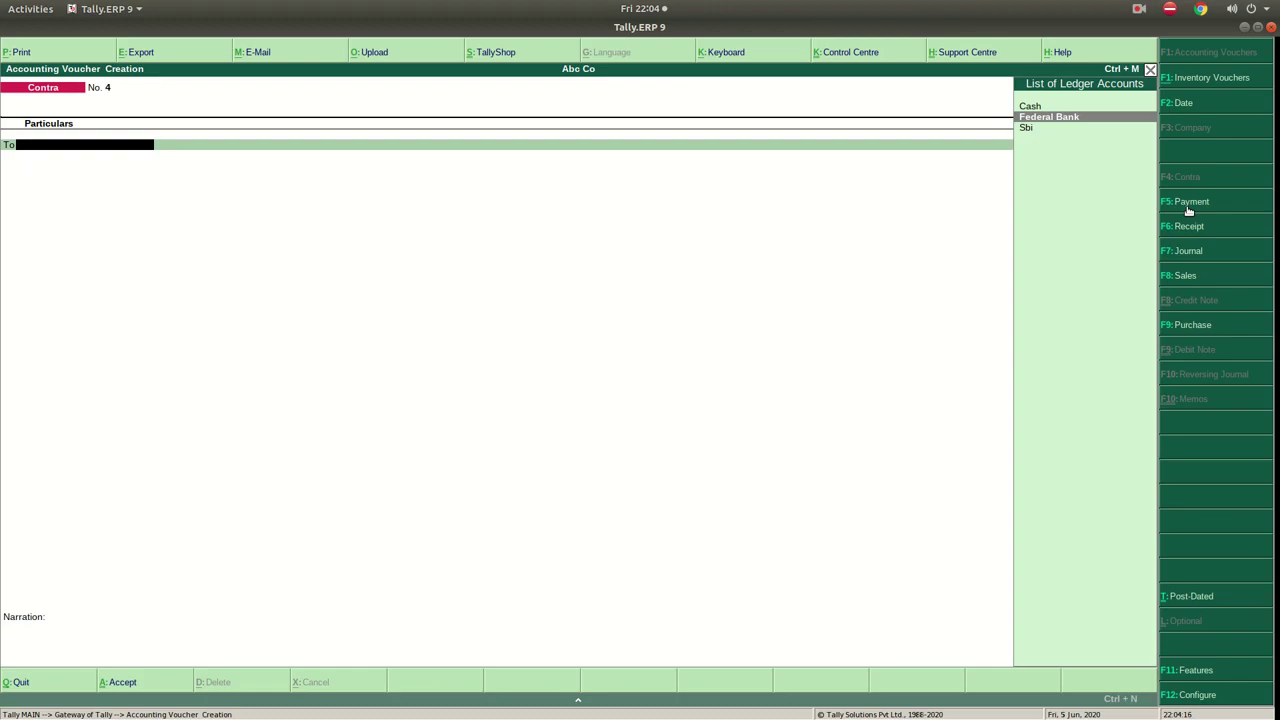
left_click(1188, 205)
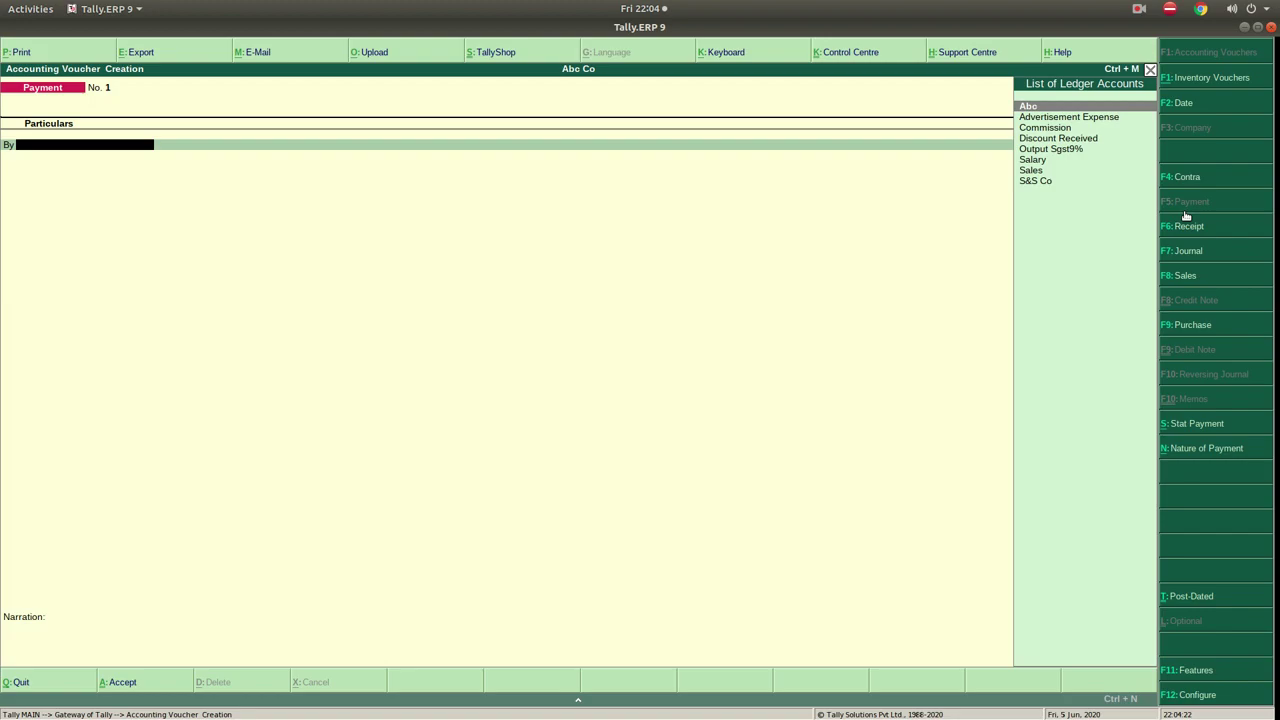
key("Down")
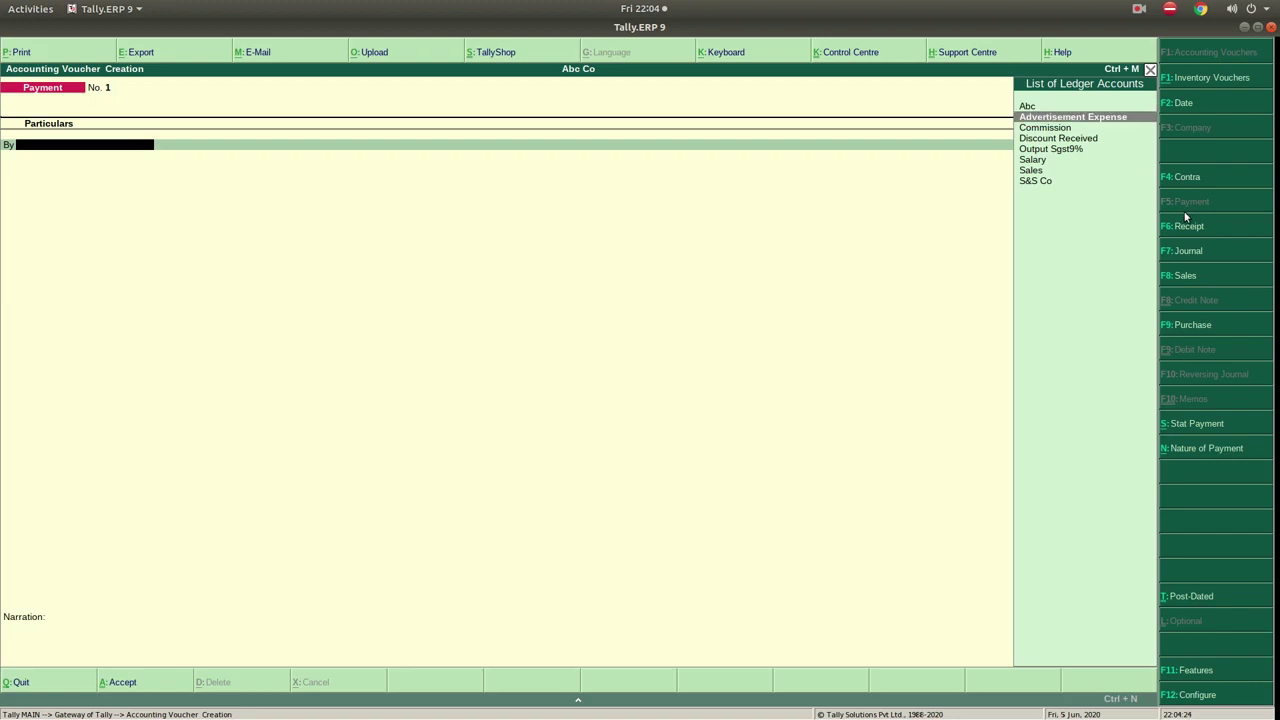
key("Down")
key("Down")
key("Down")
key("Down")
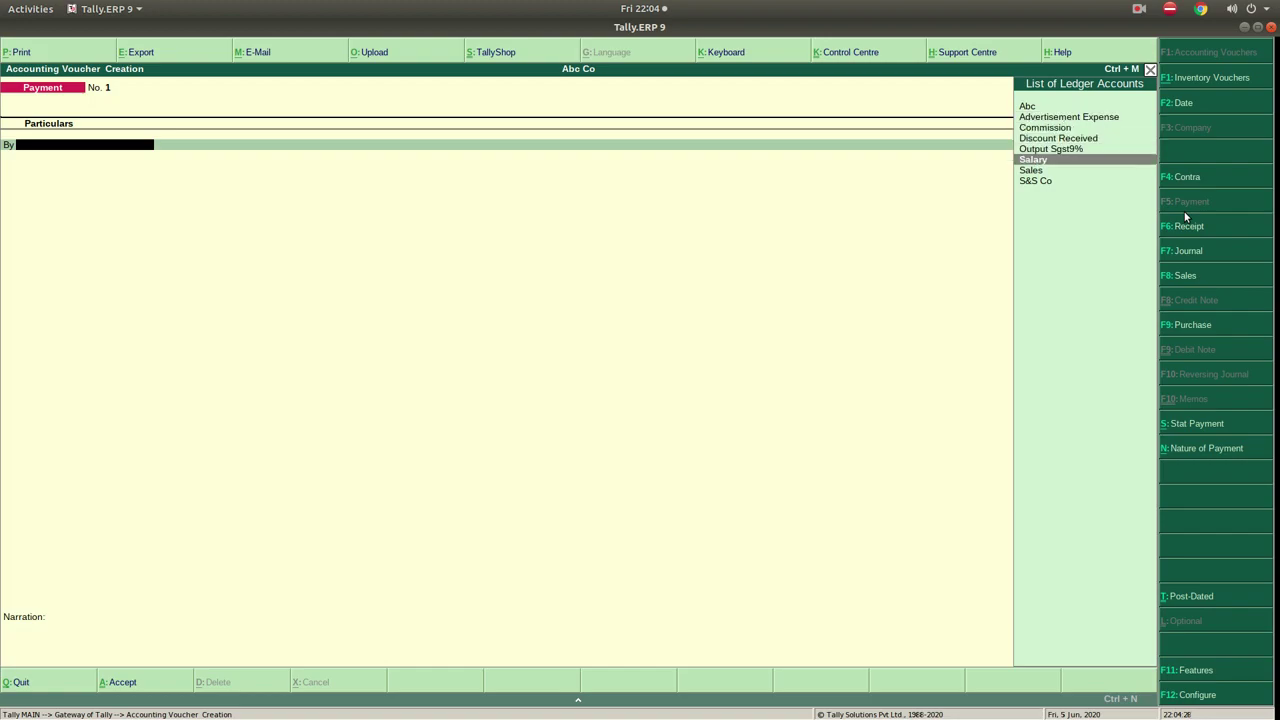
key("Up")
key("Up")
key("Up")
key("Up")
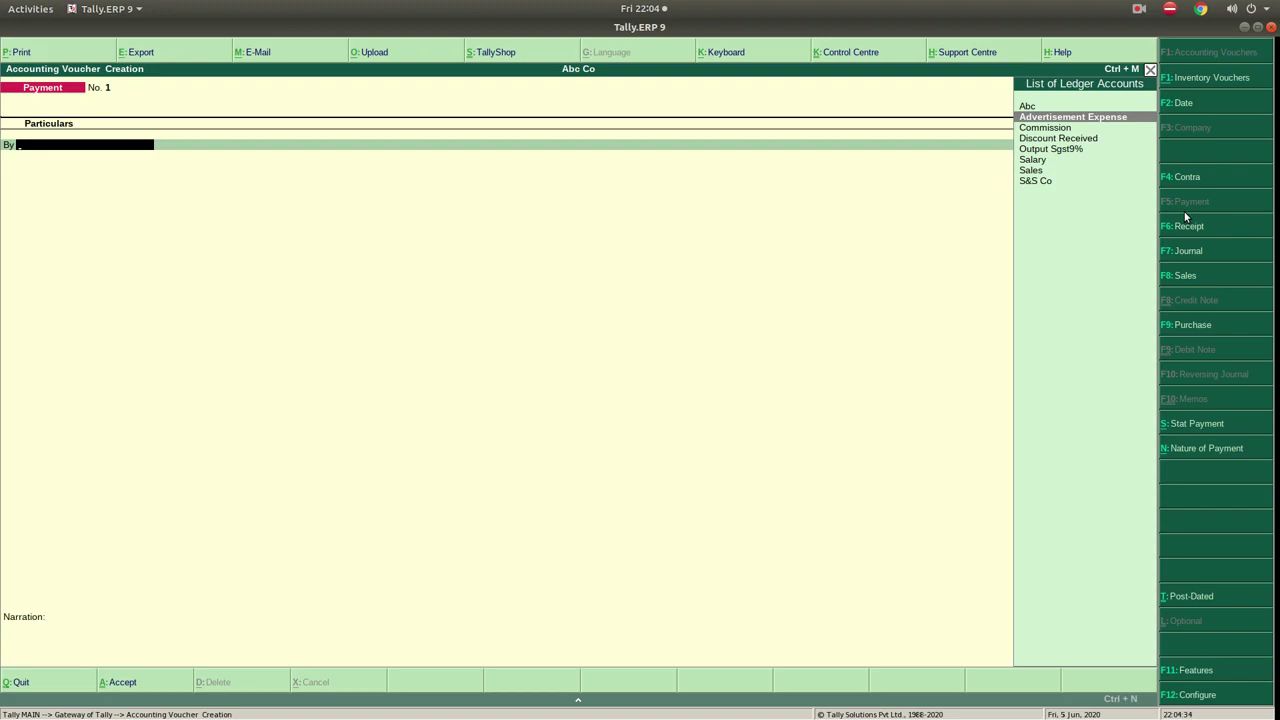
key("Return")
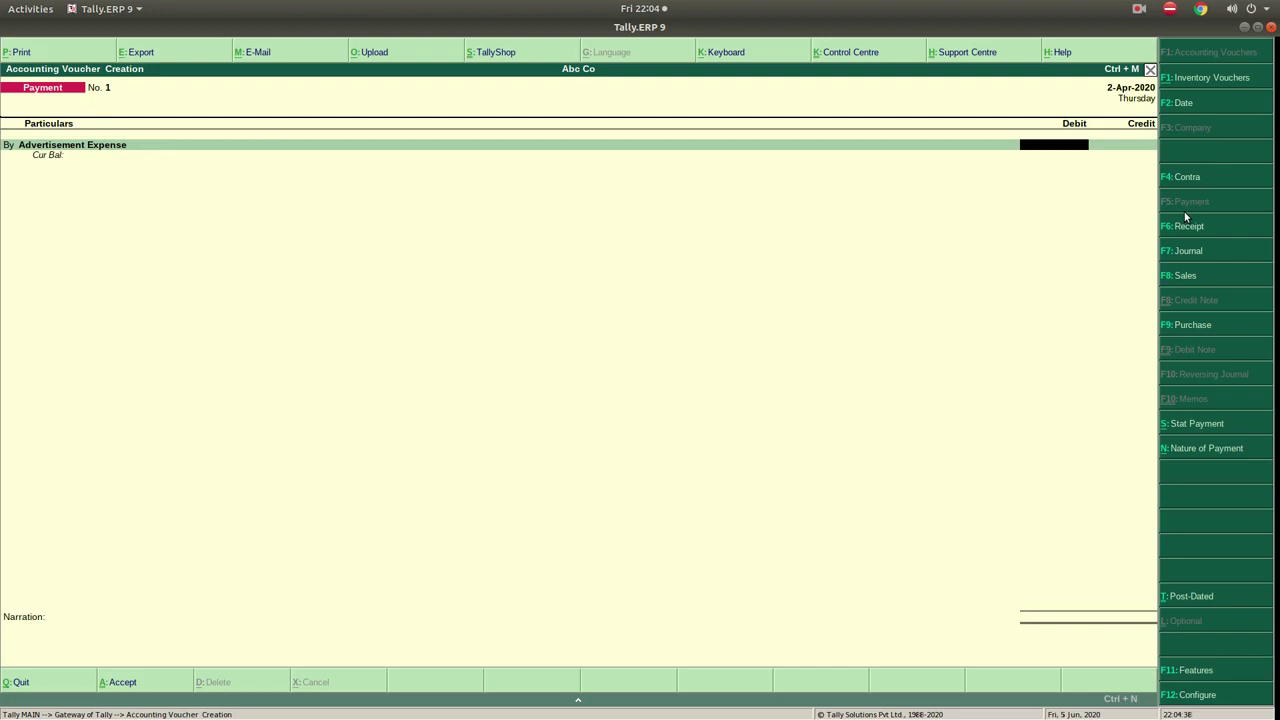
type("800")
key("Return")
key("Return")
Step: Credit Cash with 800.00 in the payment voucher, accepting the amount despite the negative cash balance
type("Cas")
key("Return")
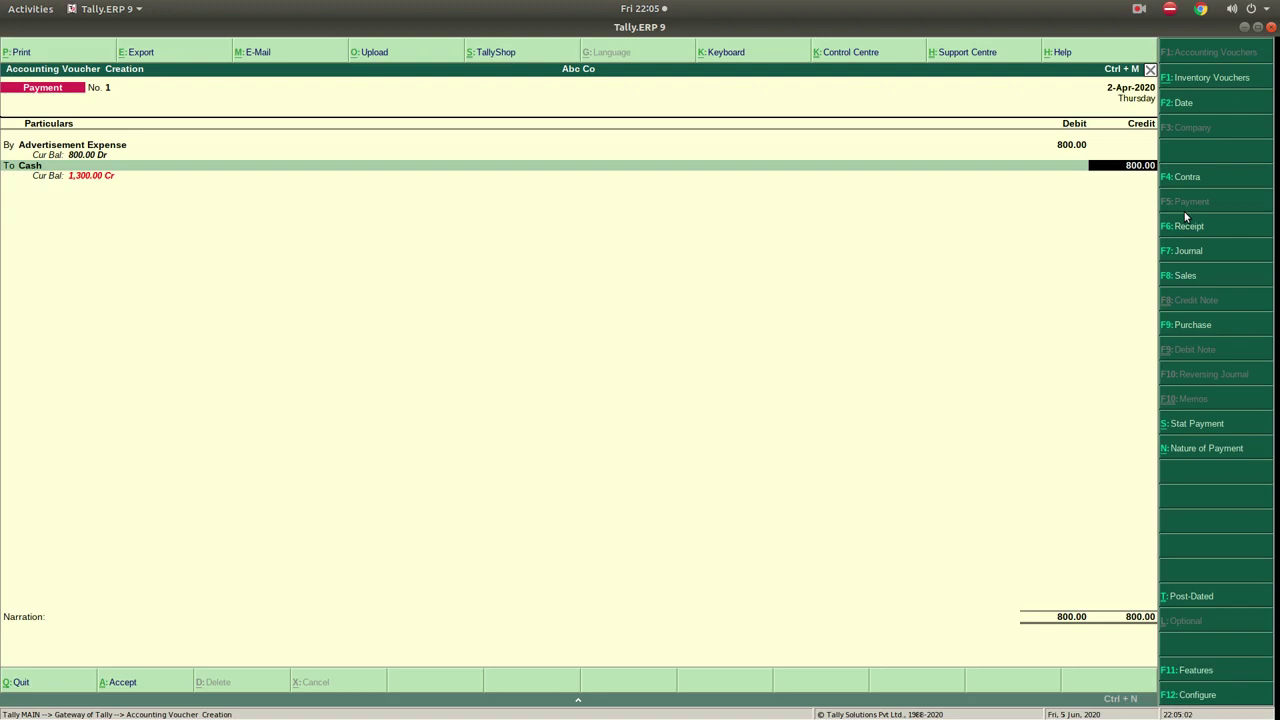
key("BackSpace")
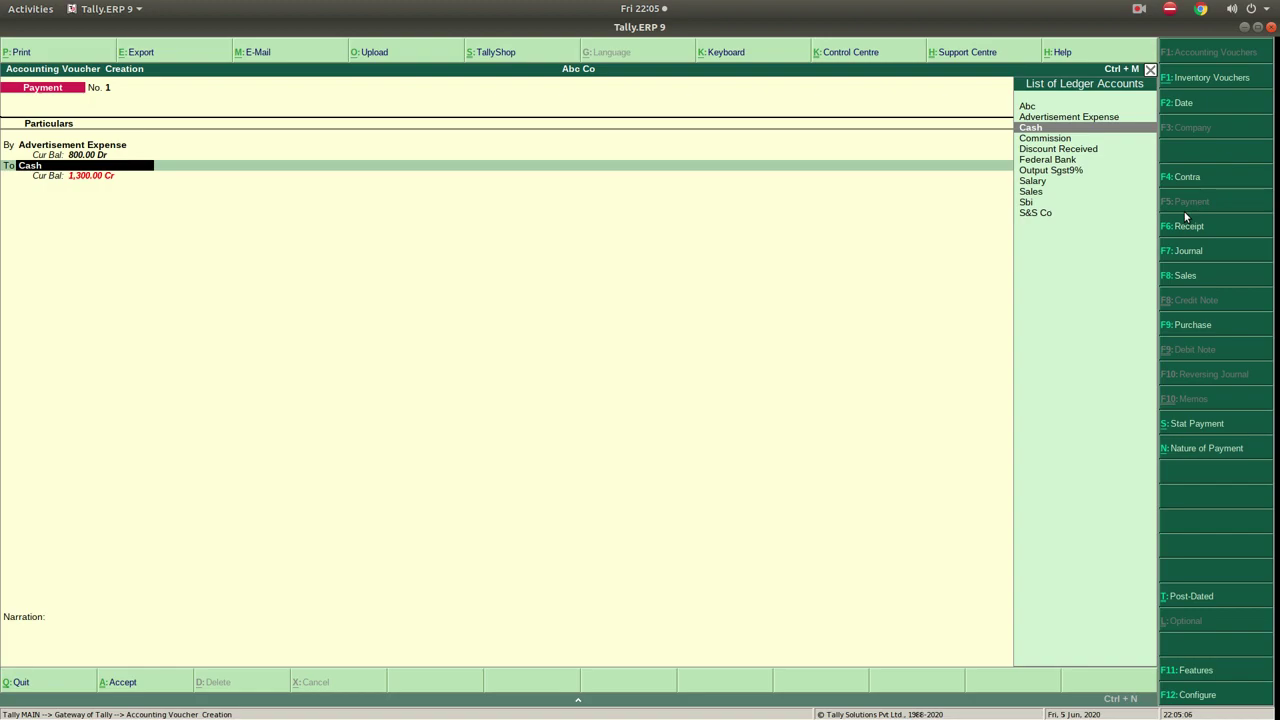
key("Return")
key("Return")
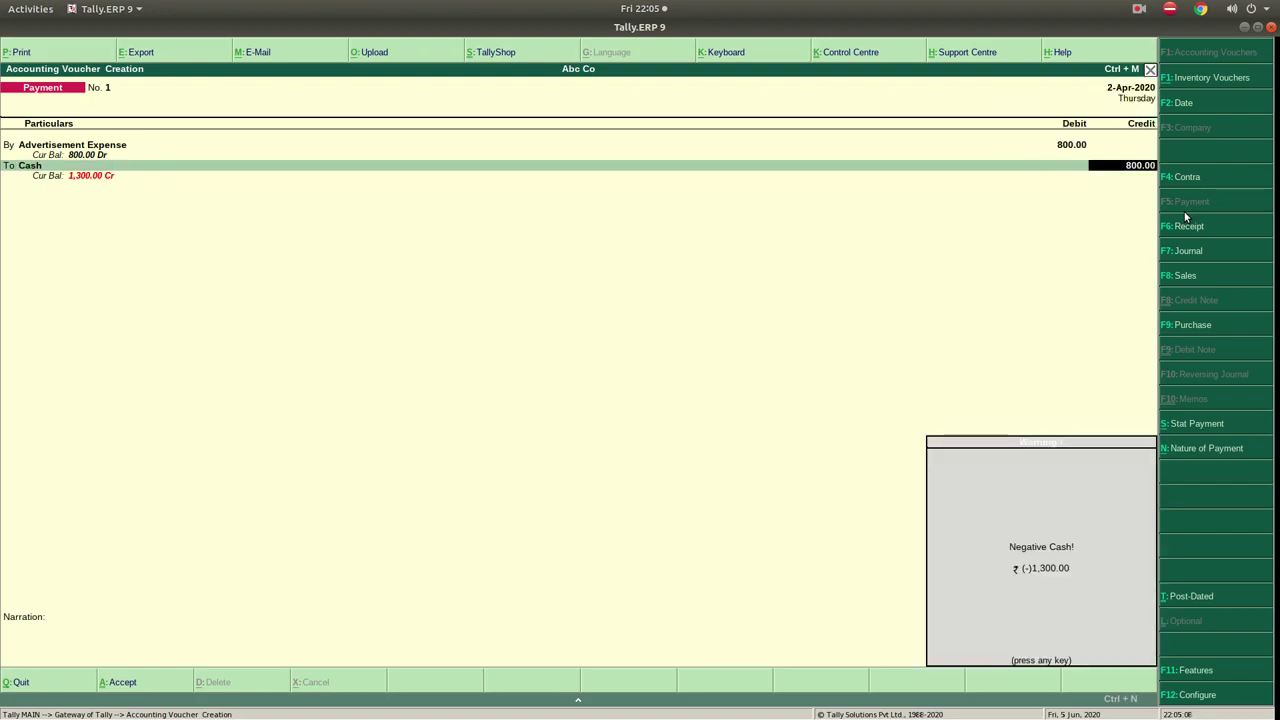
key("Return")
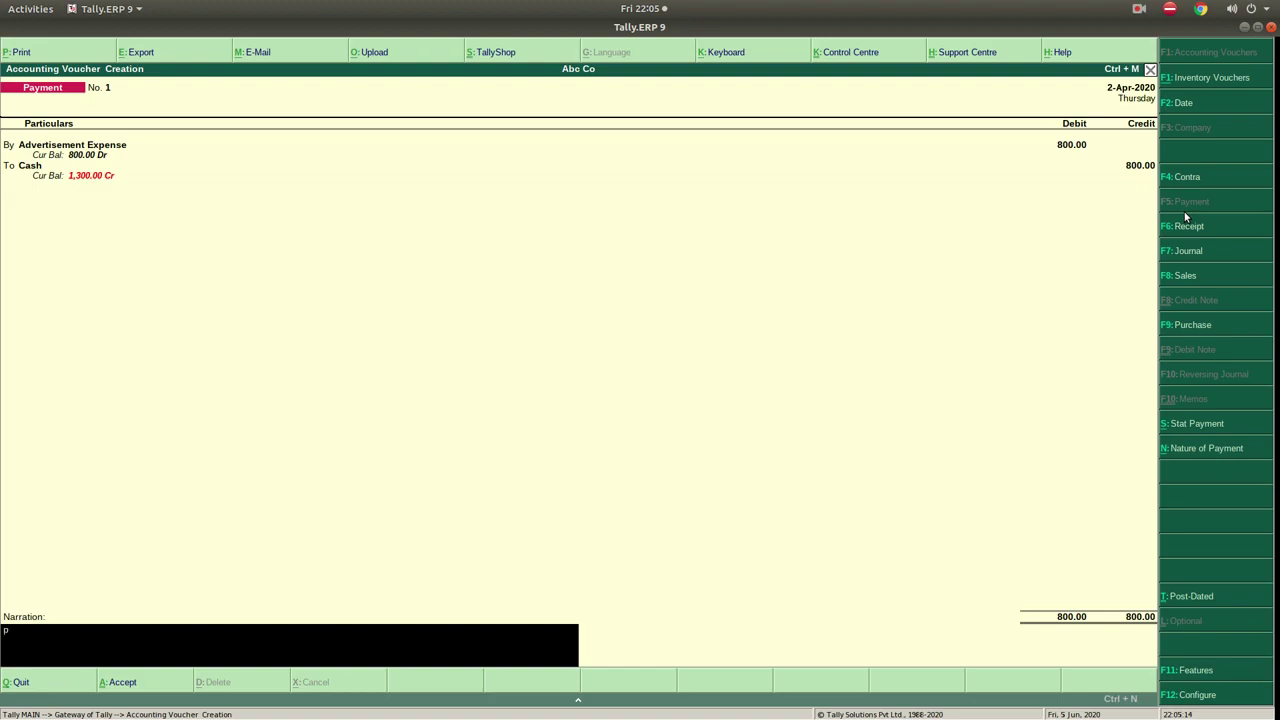
Step: Enter the narration "payment made to ...." and save the payment voucher
type("payment made to ....")
key("Return")
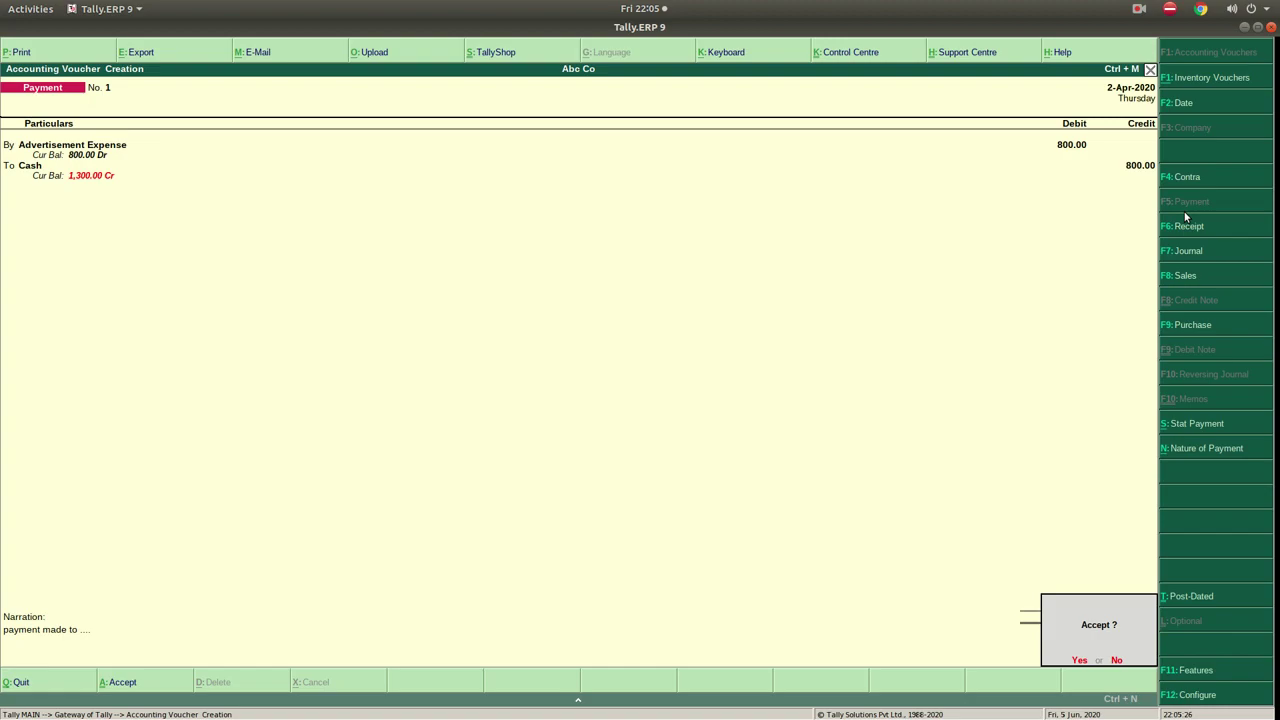
key("Return")
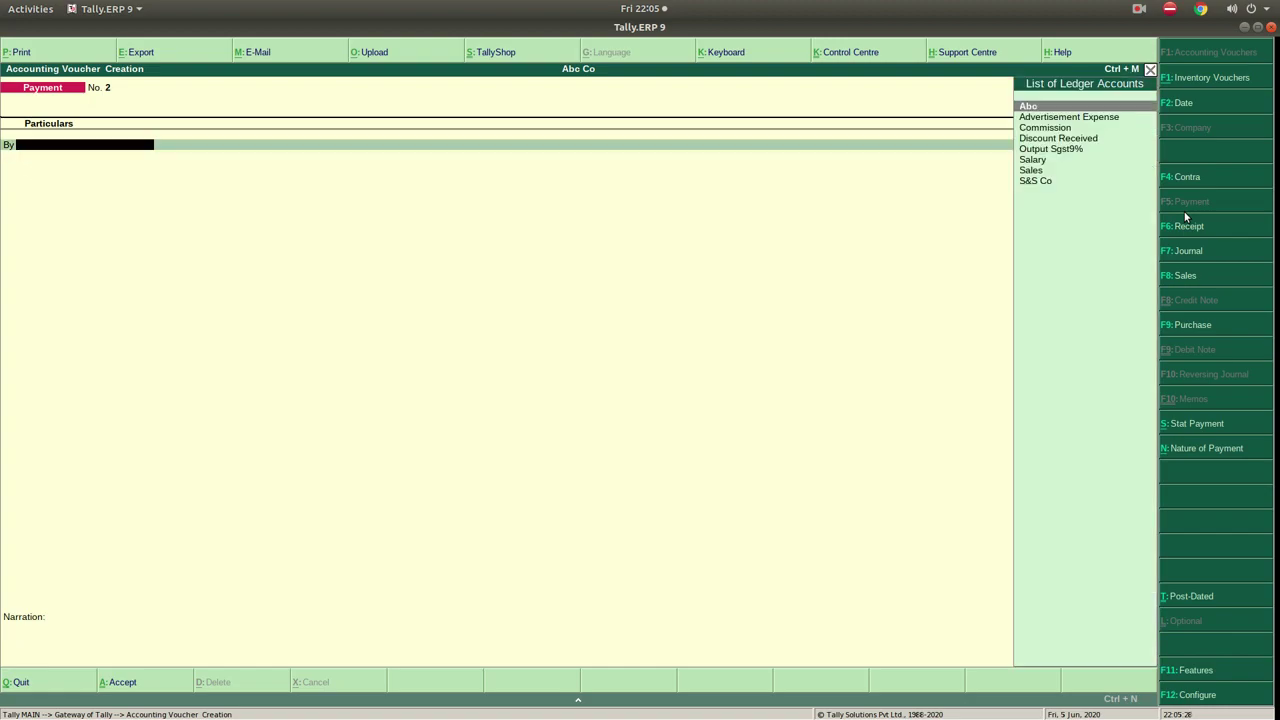
Step: Debit Salary with 10000 in the next payment voucher
key("Down")
key("Down")
key("Down")
key("Down")
key("Down")
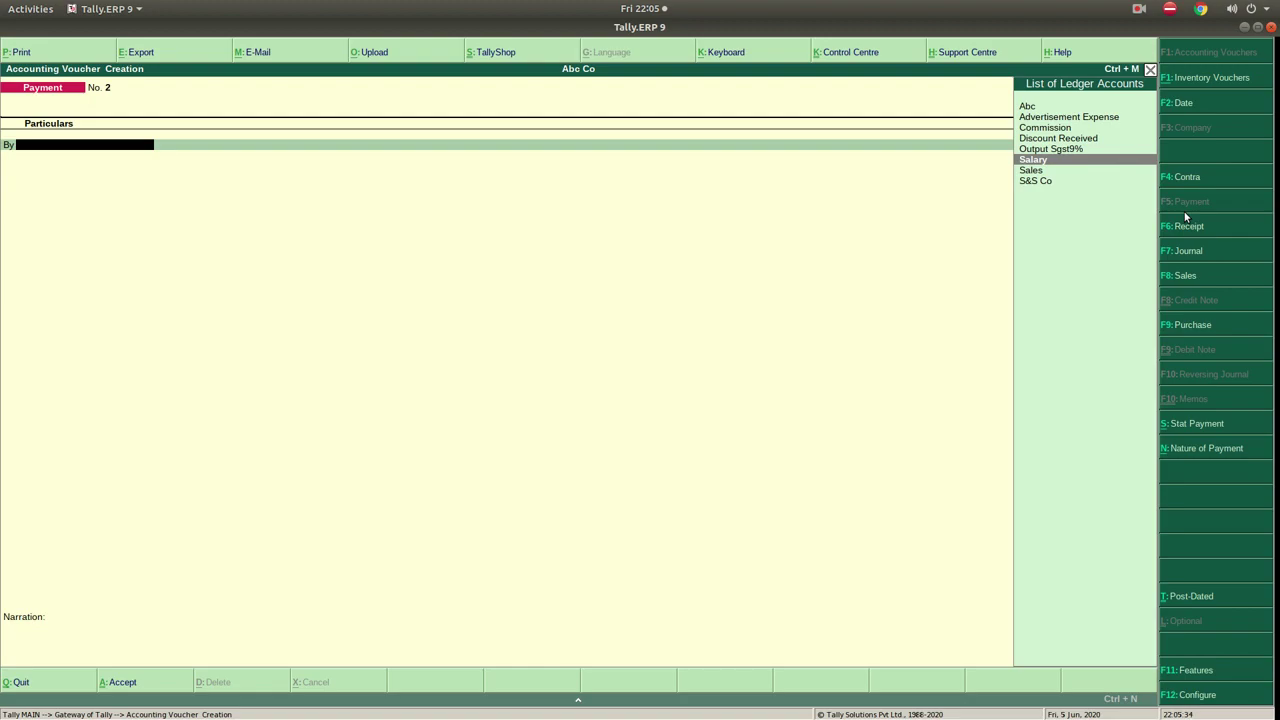
key("Return")
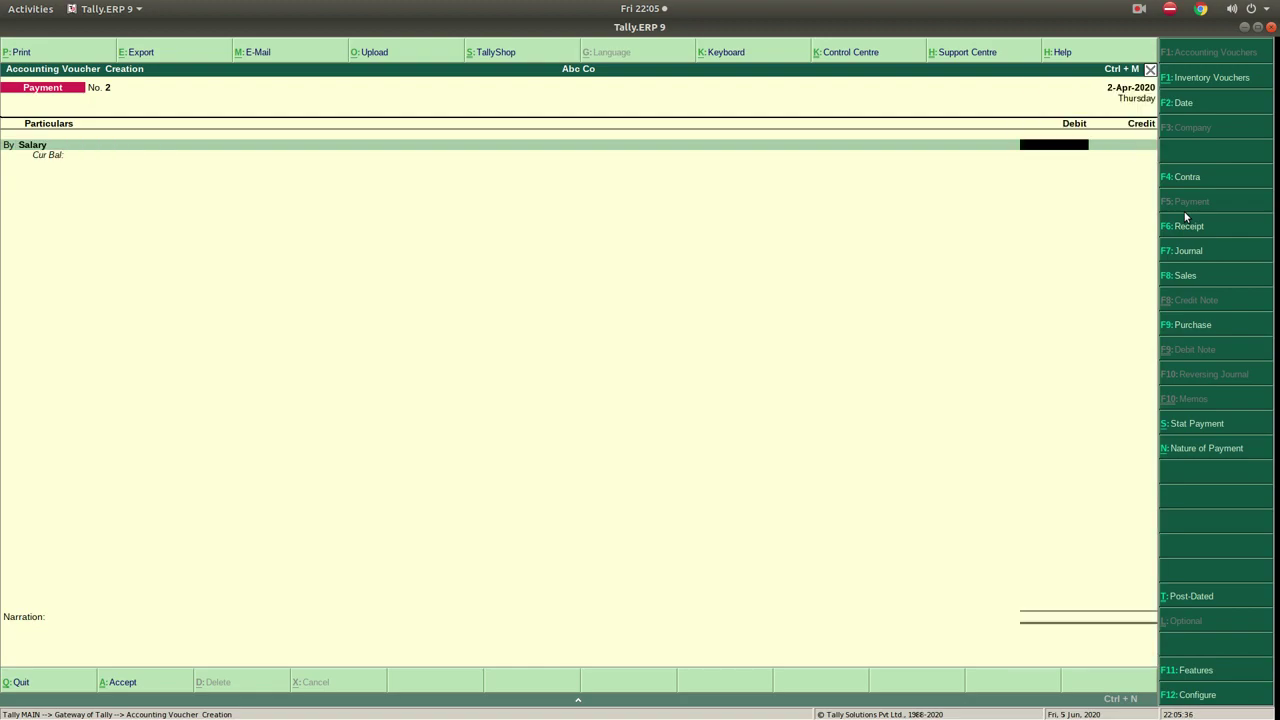
type("10000")
key("Return")
key("Return")
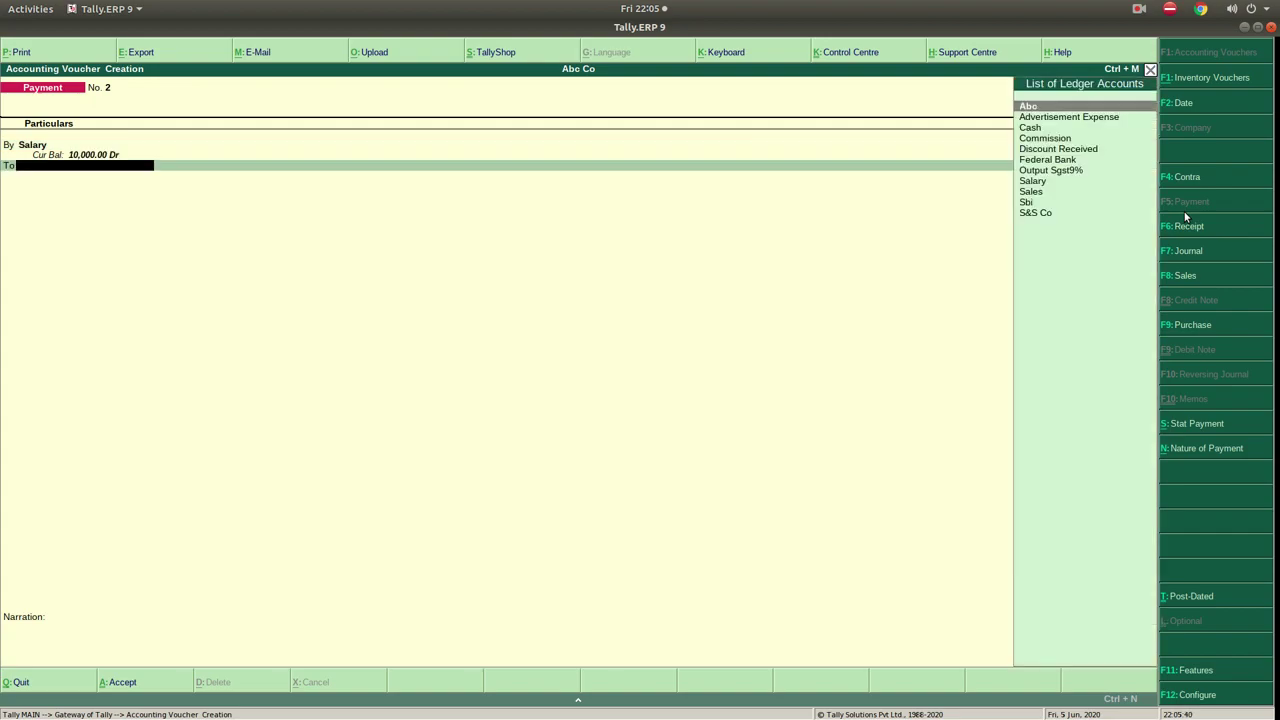
Step: Credit Cash with 10,000.00 and save the salary payment voucher with a blank narration
type("Cash")
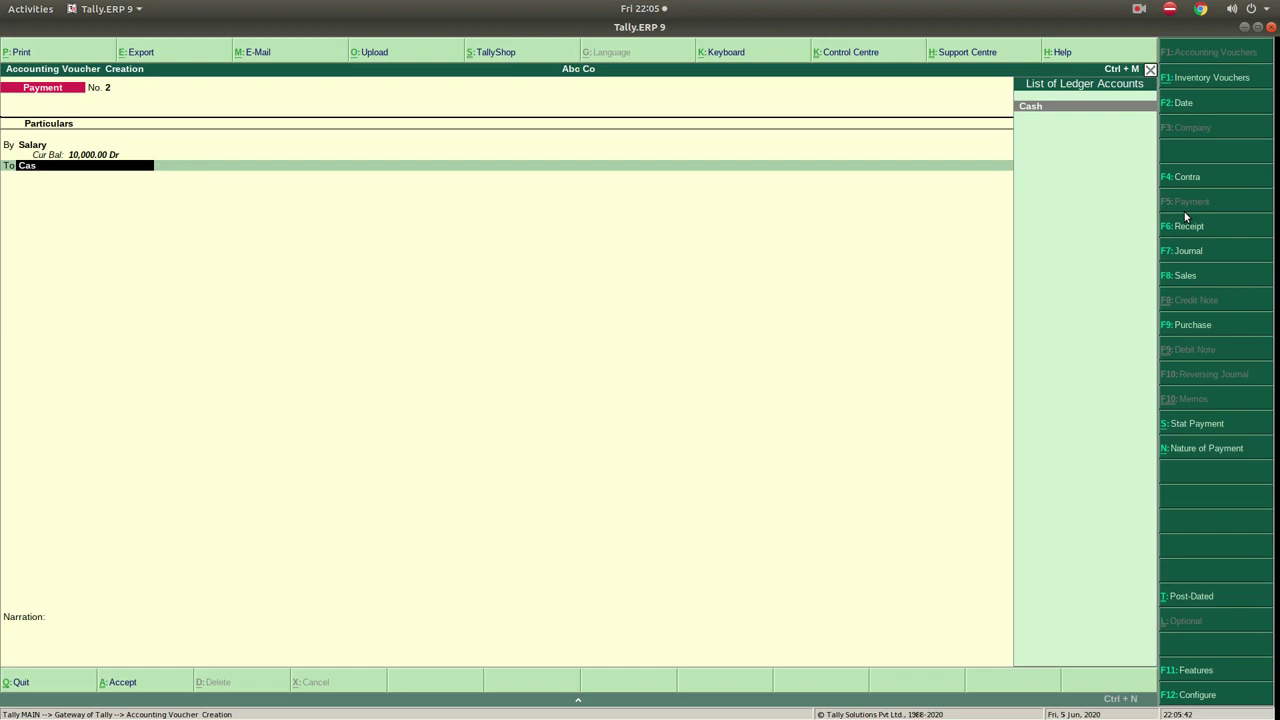
key("Return")
key("Return")
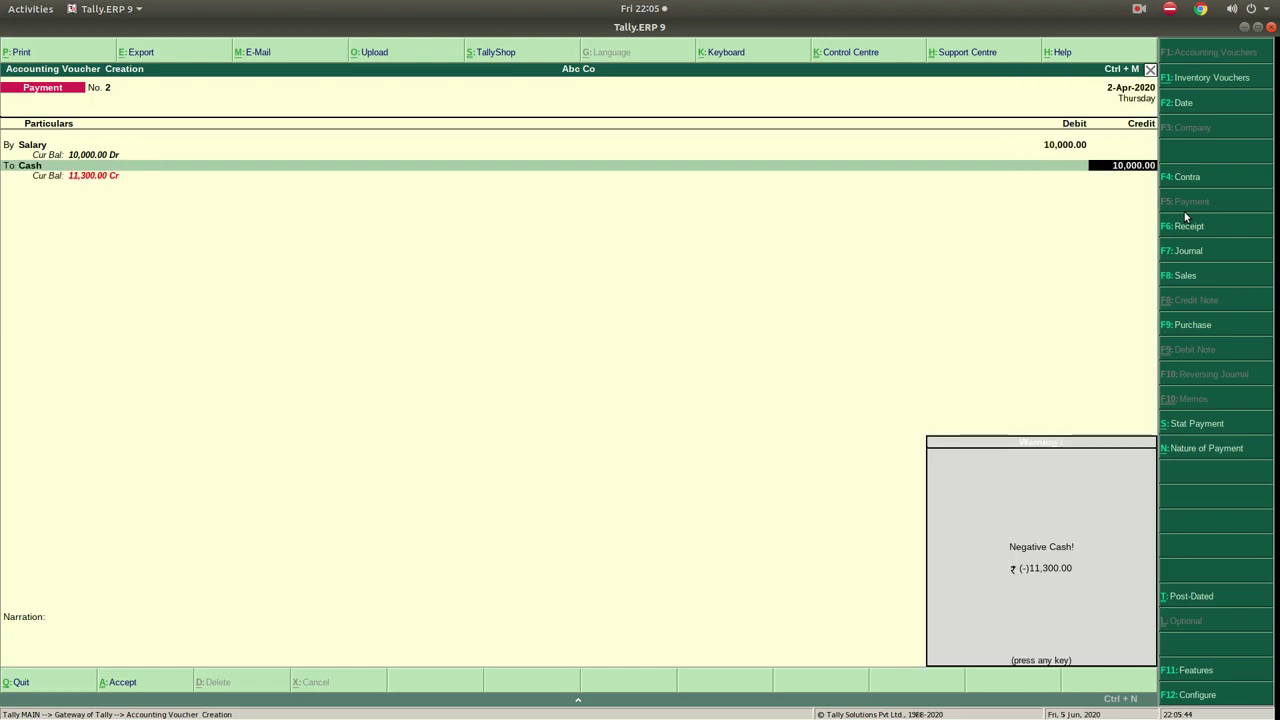
key("Return")
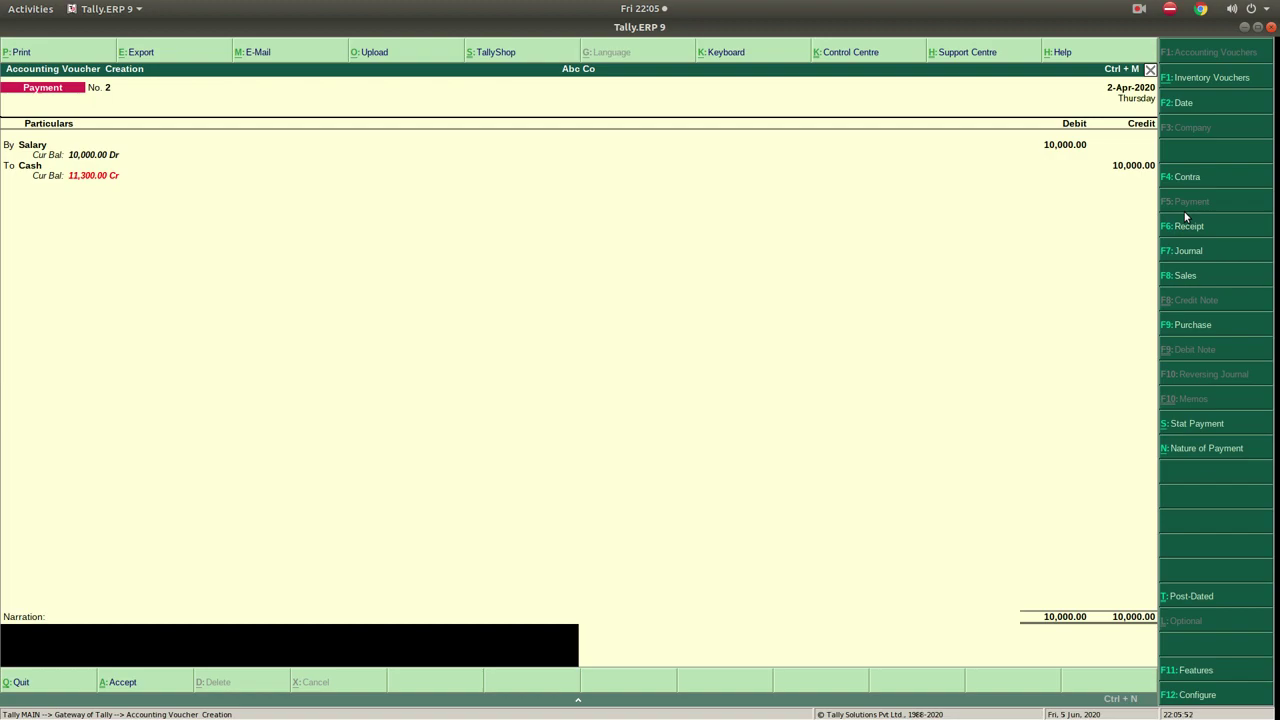
key("Return")
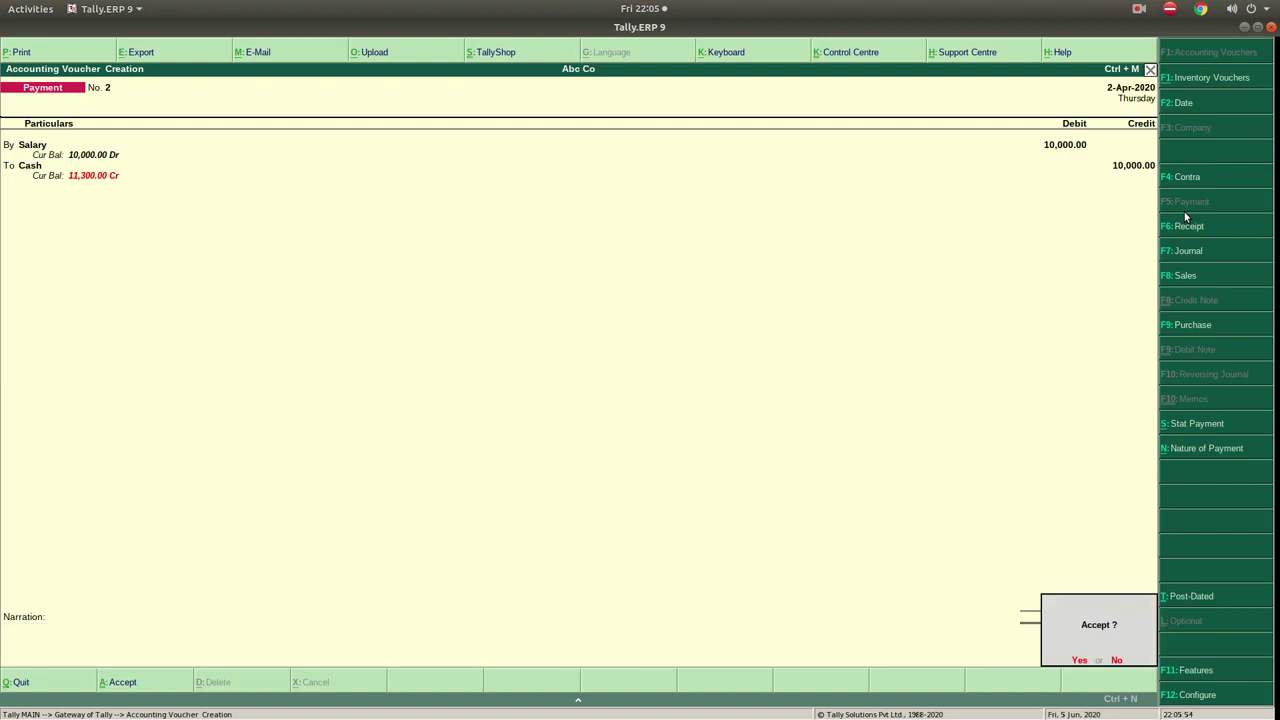
key("Return")
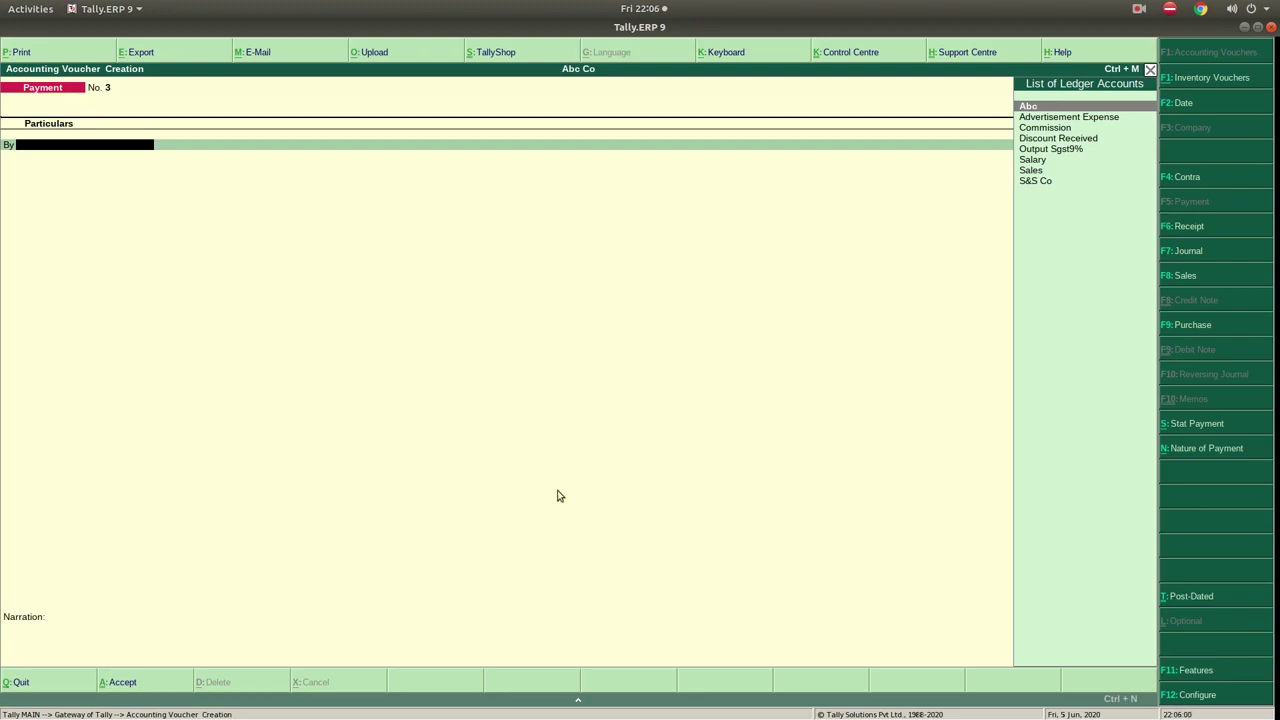
Step: Check the voucher types slide, then return to Tally.ERP 9 and open a new receipt voucher
mouse_move(312, 710)
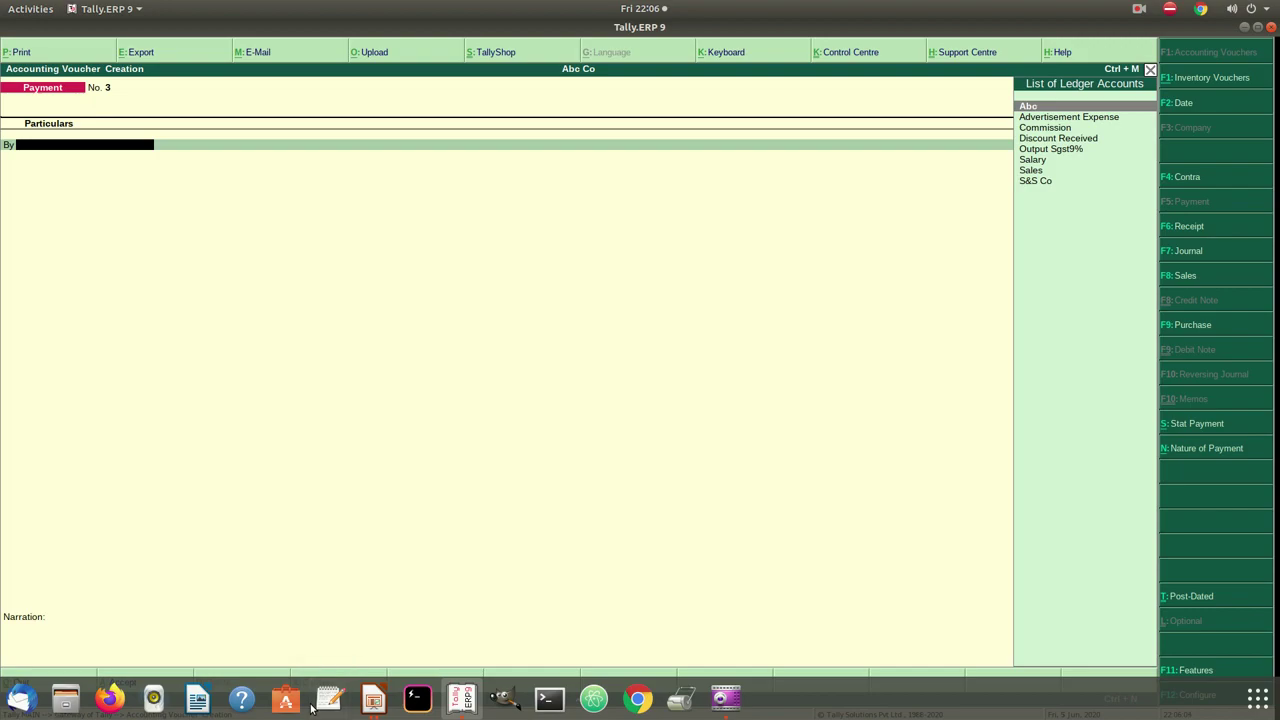
key("alt+Tab")
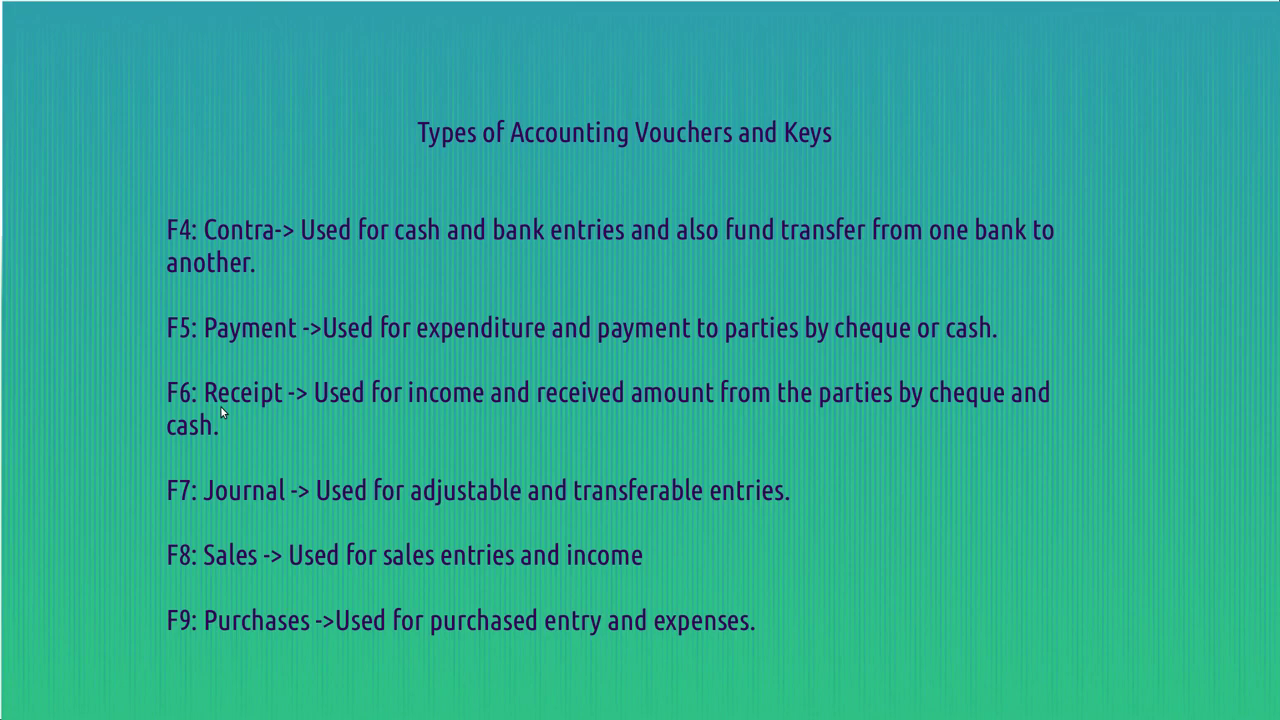
key("alt+Tab")
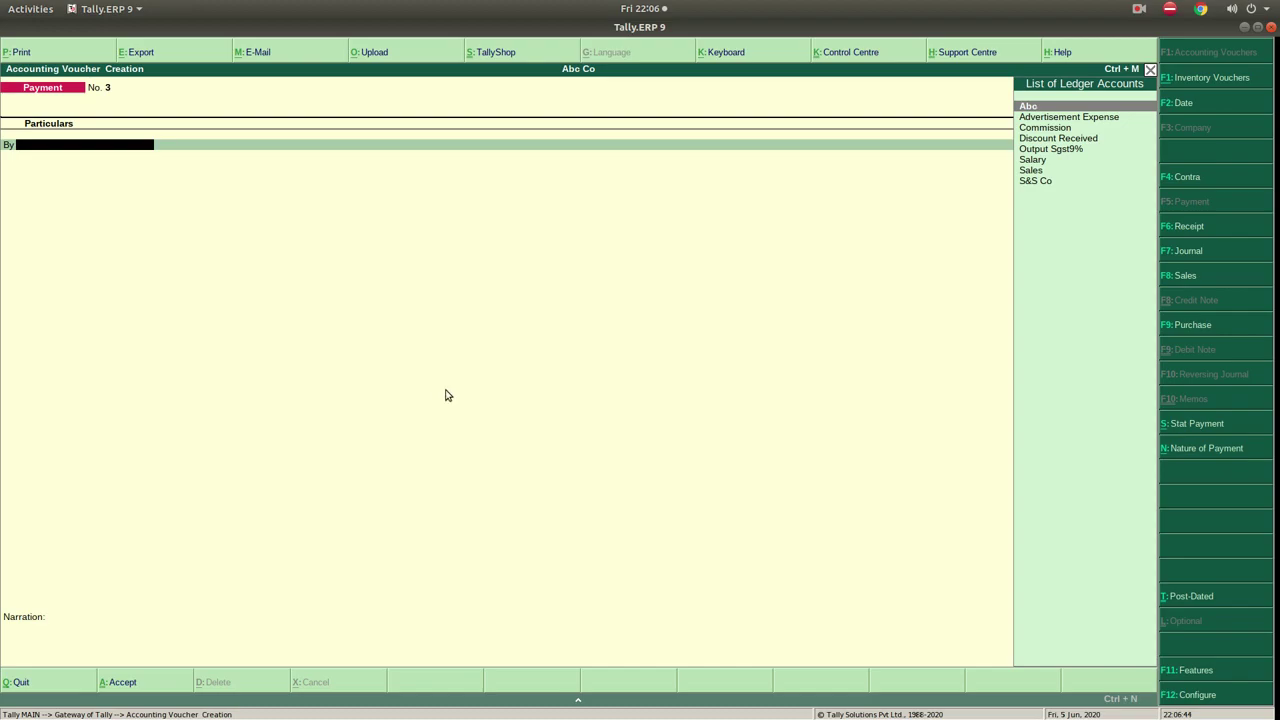
left_click(1189, 228)
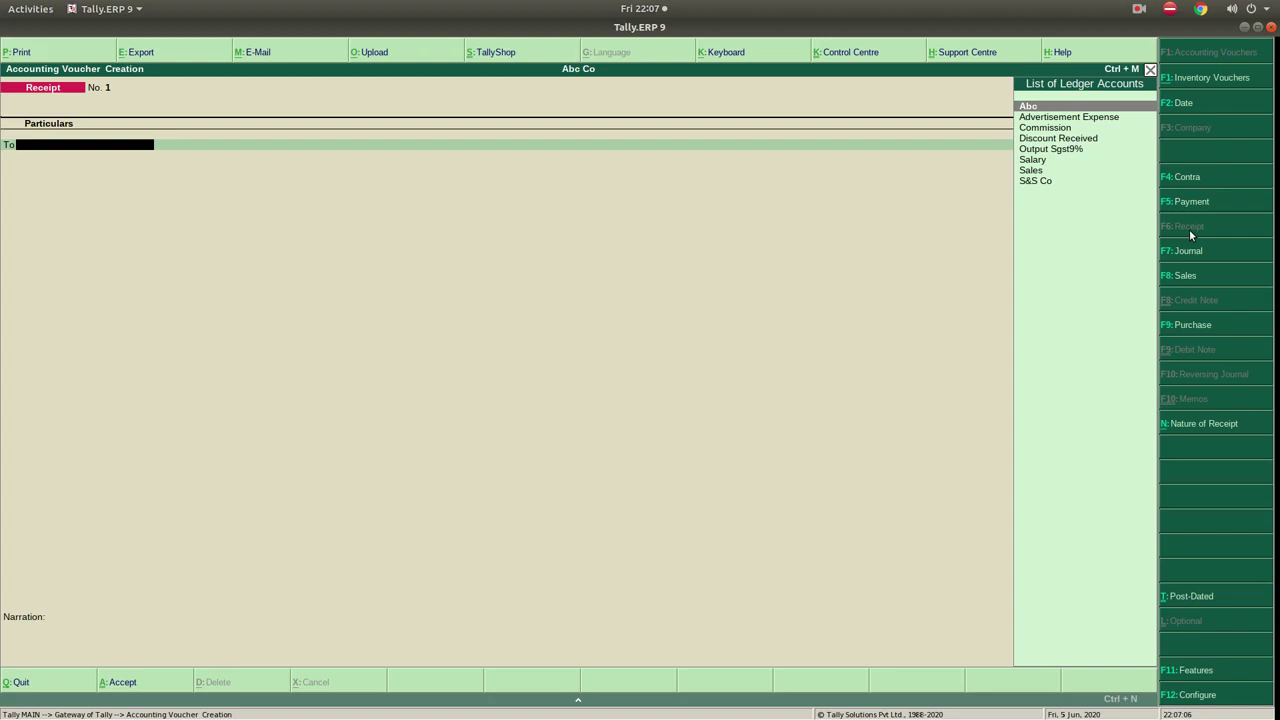
Step: Start a new ledger from the receipt voucher with the customer's name, grouped under Sundry Debtors
key("alt+c")
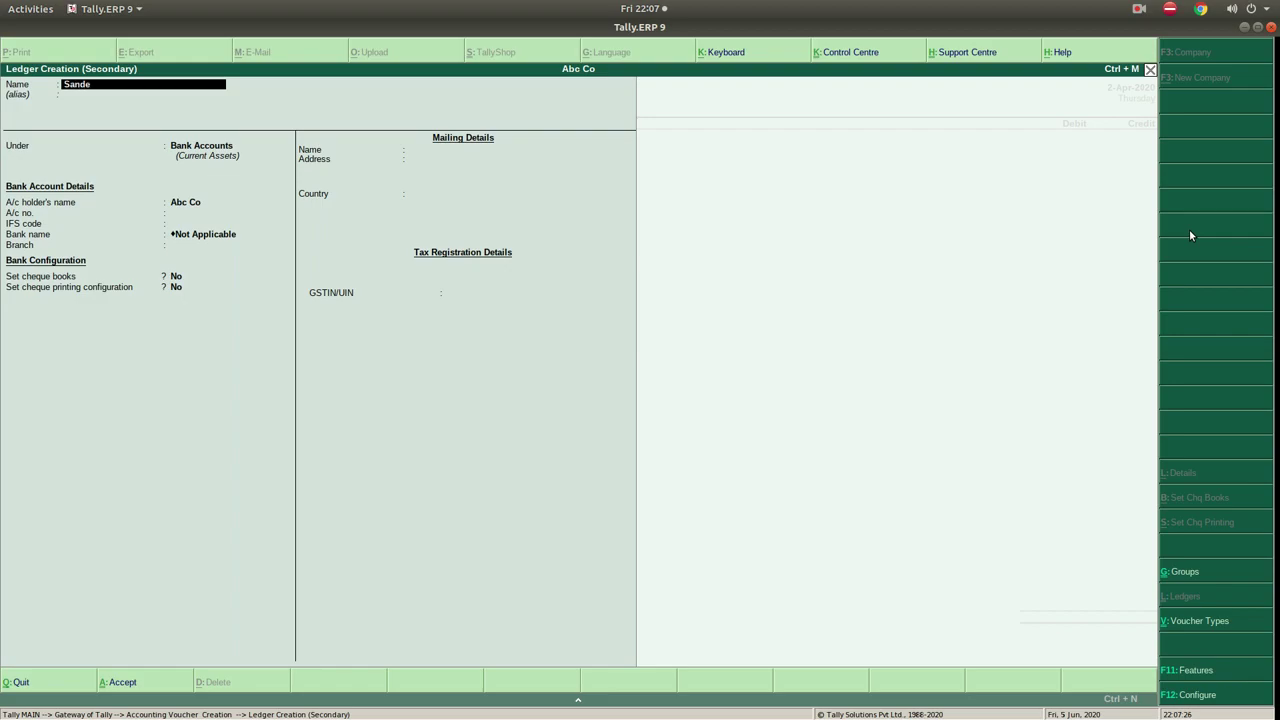
key("Return")
key("Return")
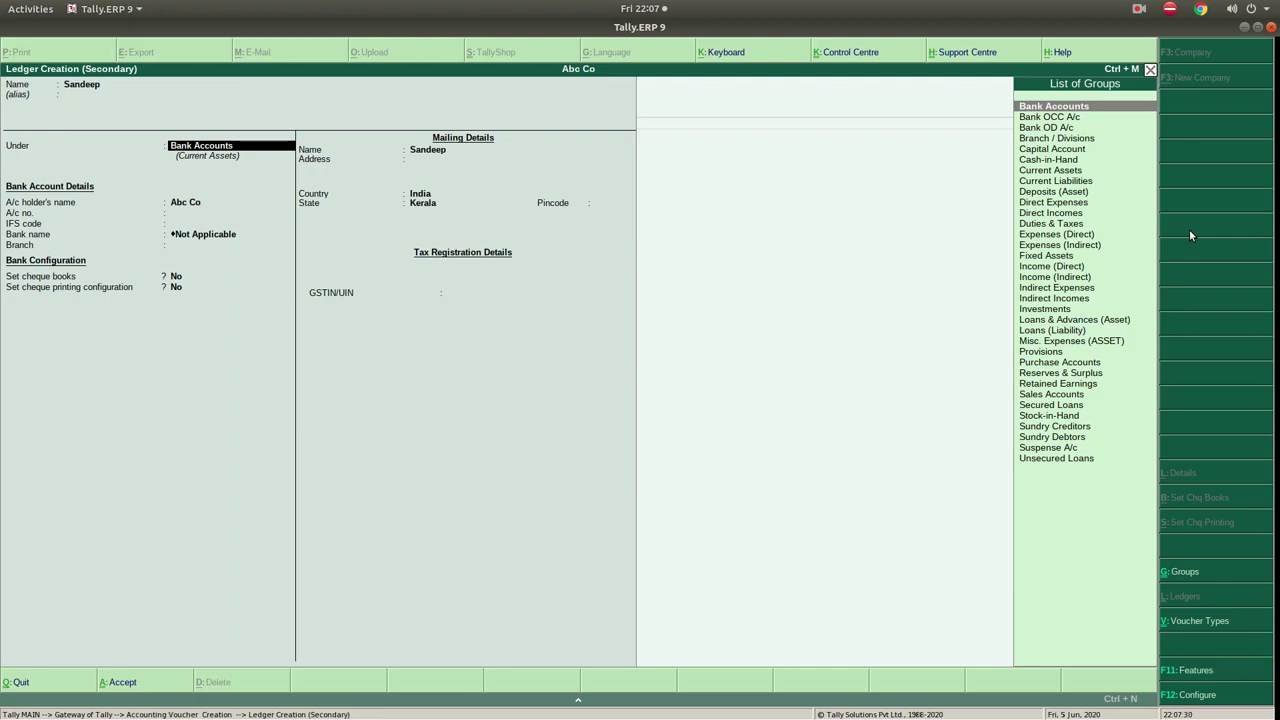
type("Sd")
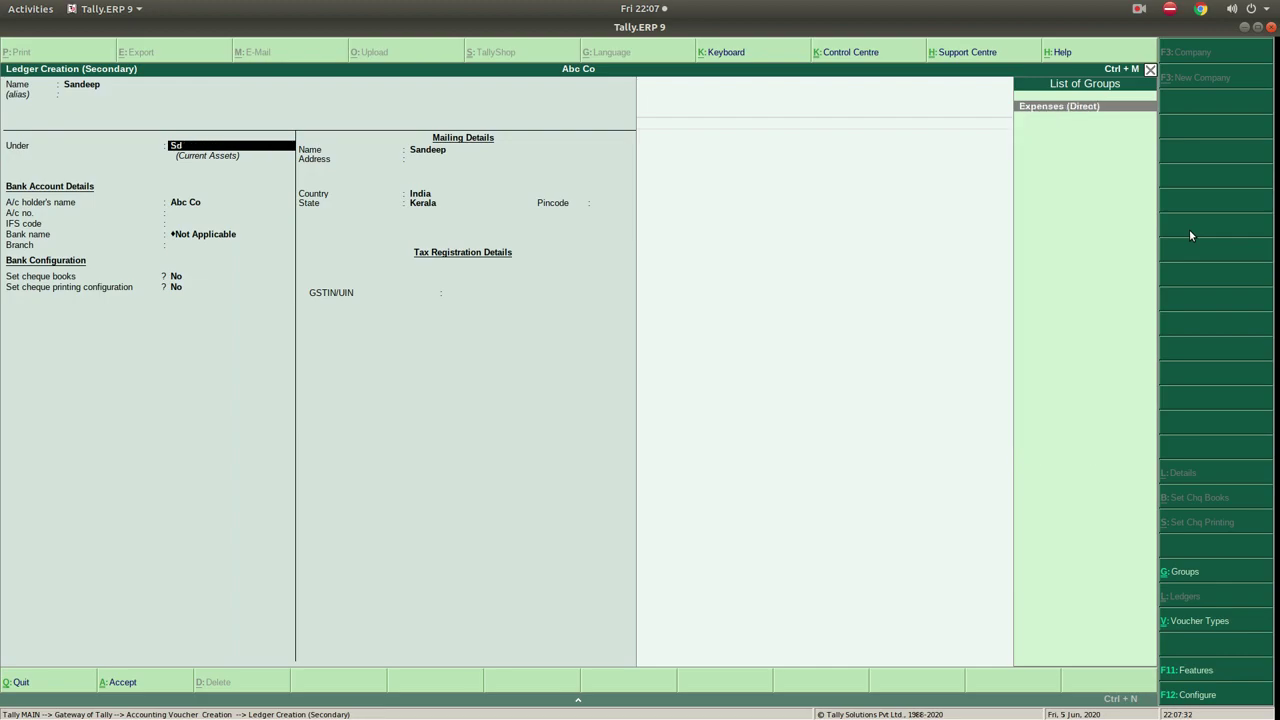
key("BackSpace")
type("un")
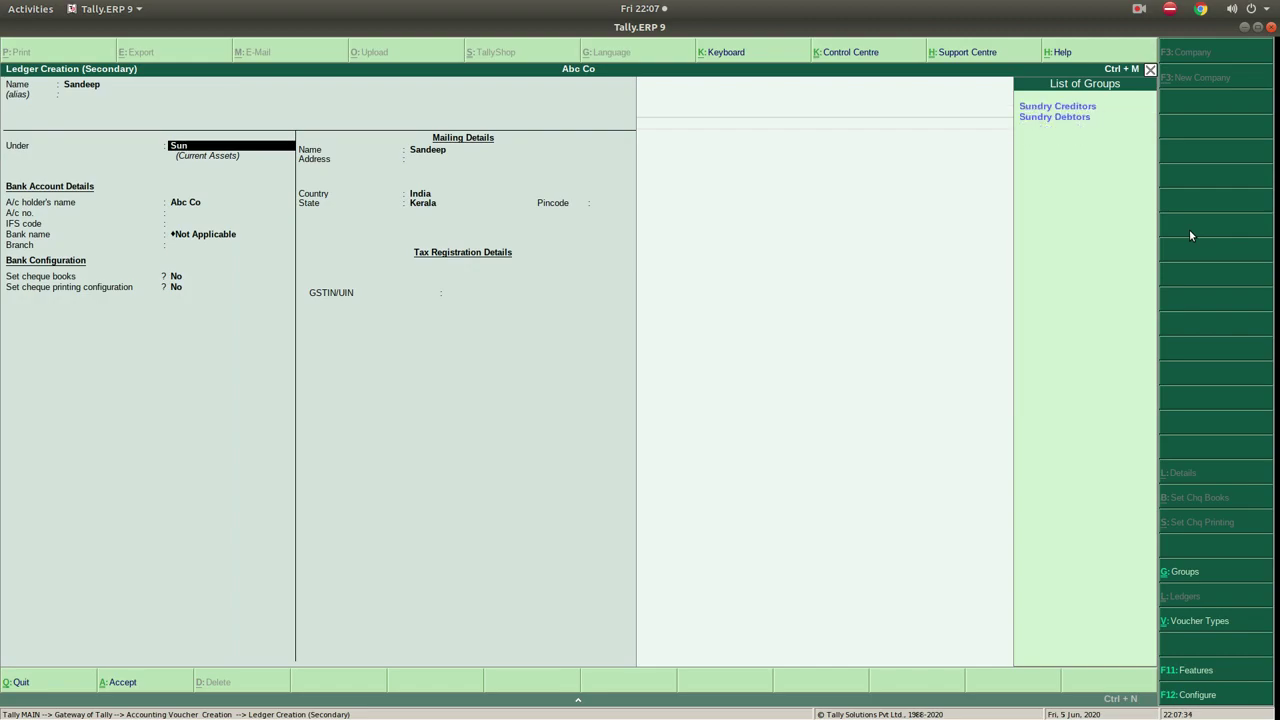
type("dry Debtors")
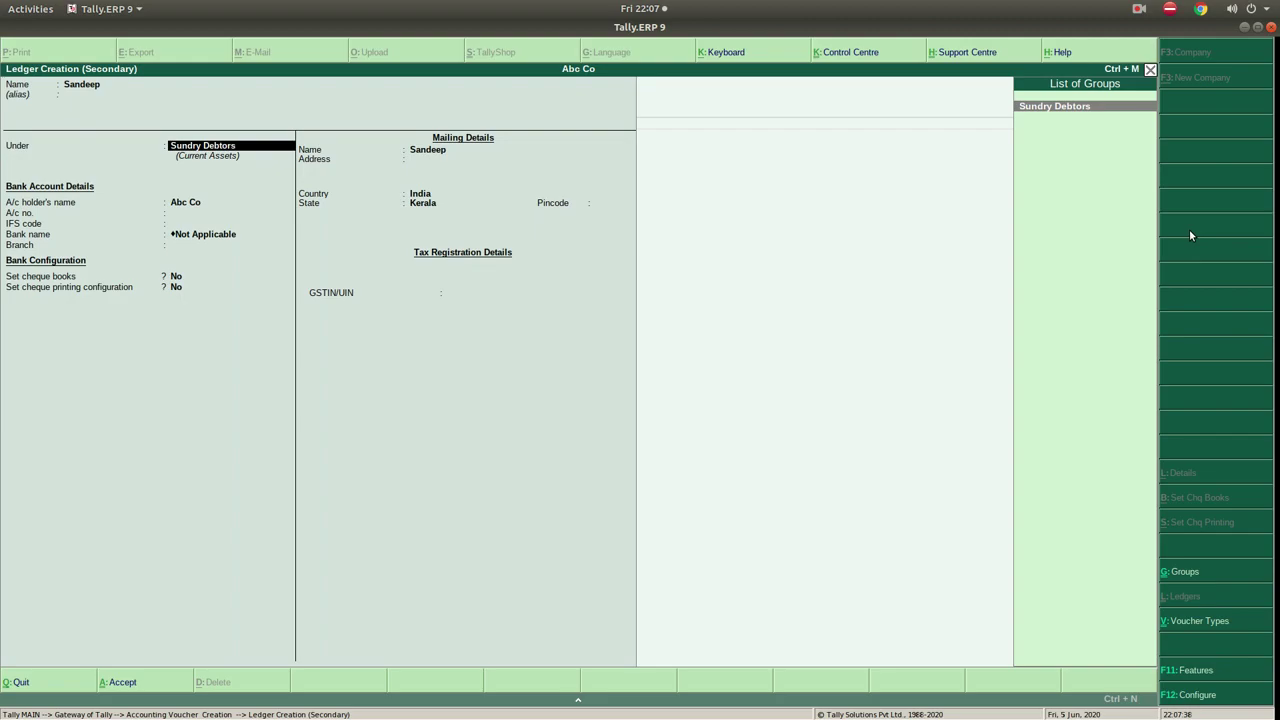
key("Return")
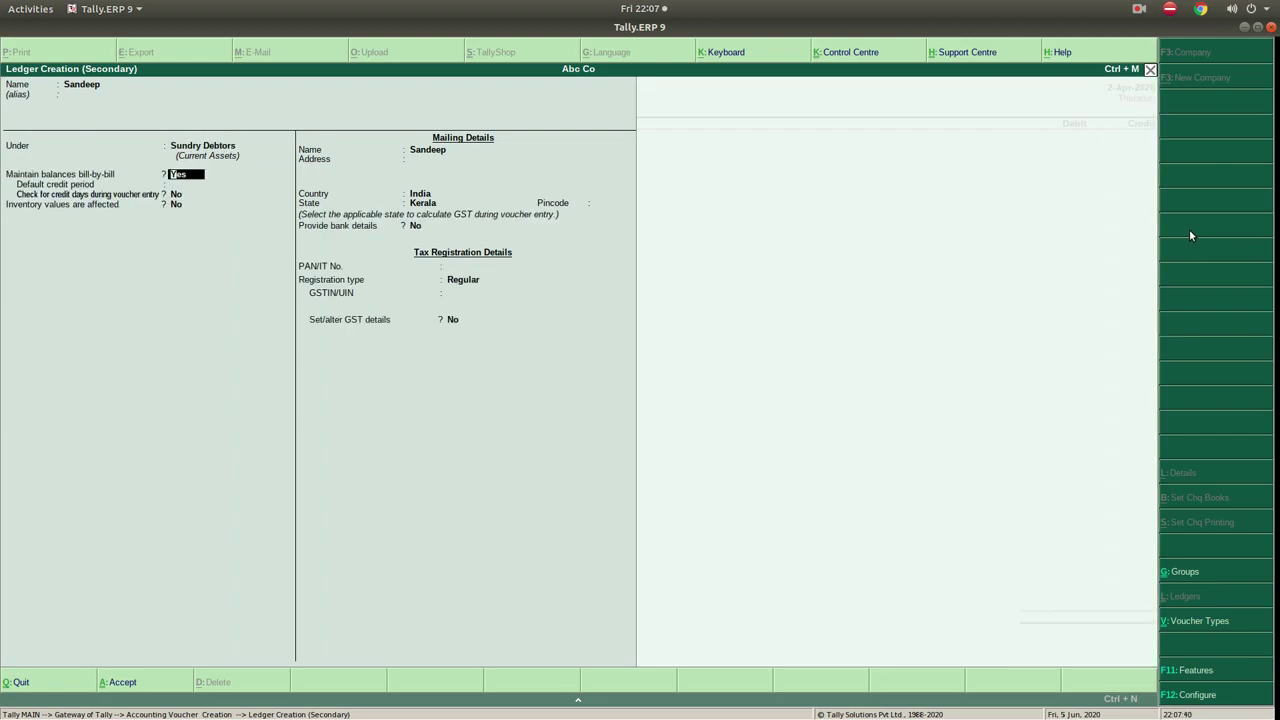
Step: Keep the customer ledger's default bill-by-bill, mailing and tax settings, and open its GST details by setting Set/alter GST details to Yes
key("Return")
key("Return")
key("Return")
key("Return")
key("Return")
key("Return")
key("Return")
key("Return")
key("Return")
key("Return")
key("Return")
key("y")
key("Return")
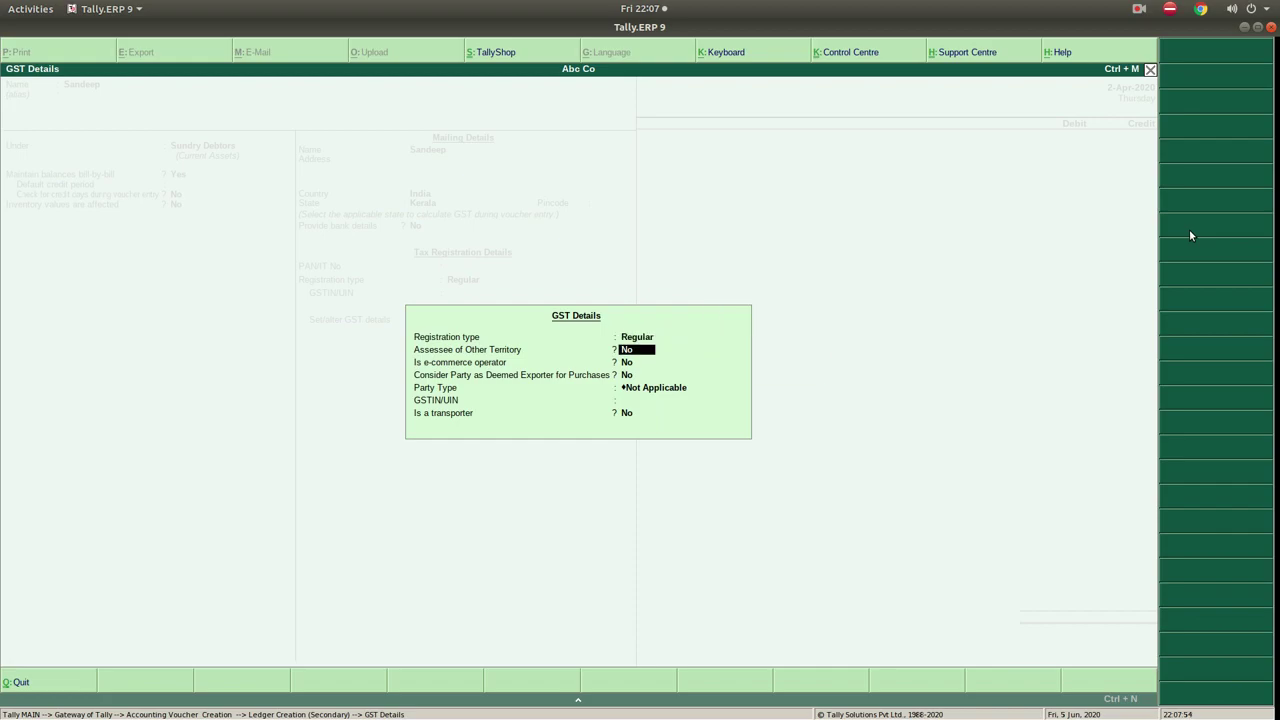
Step: Keep the registration type Regular and the other GST defaults, leave GSTIN/UIN blank, and save the customer ledger
key("BackSpace")
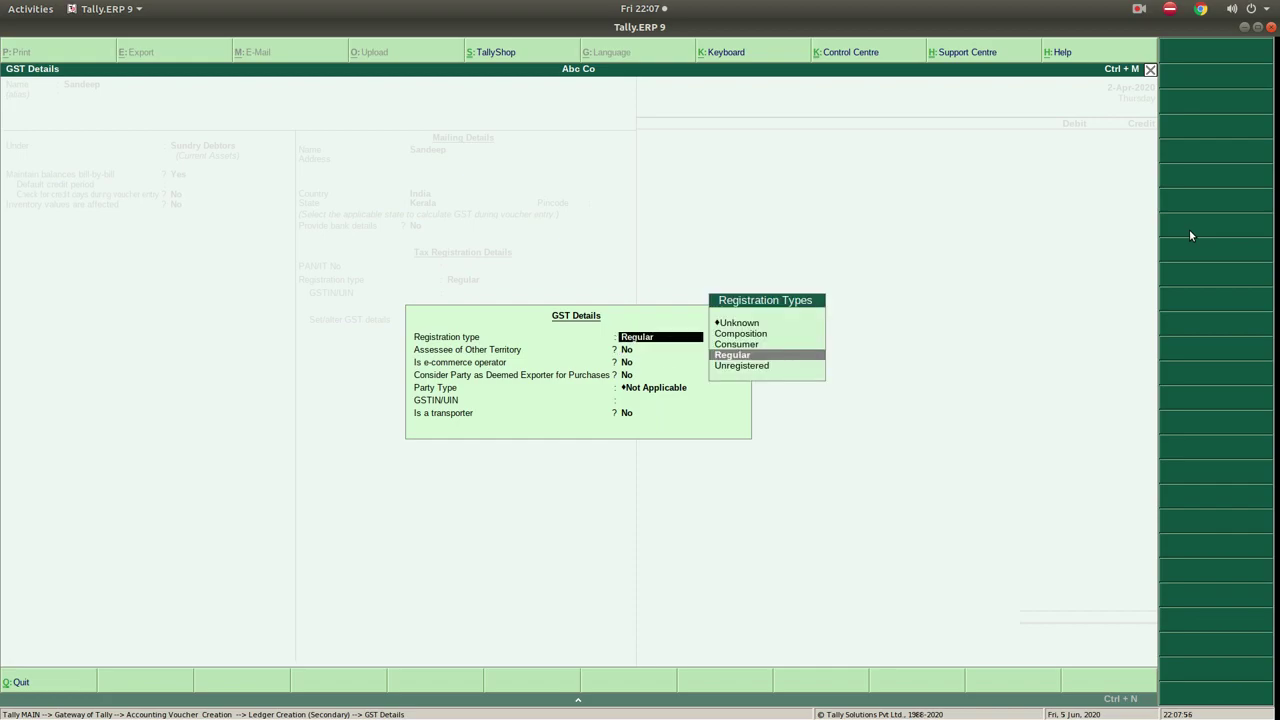
key("Return")
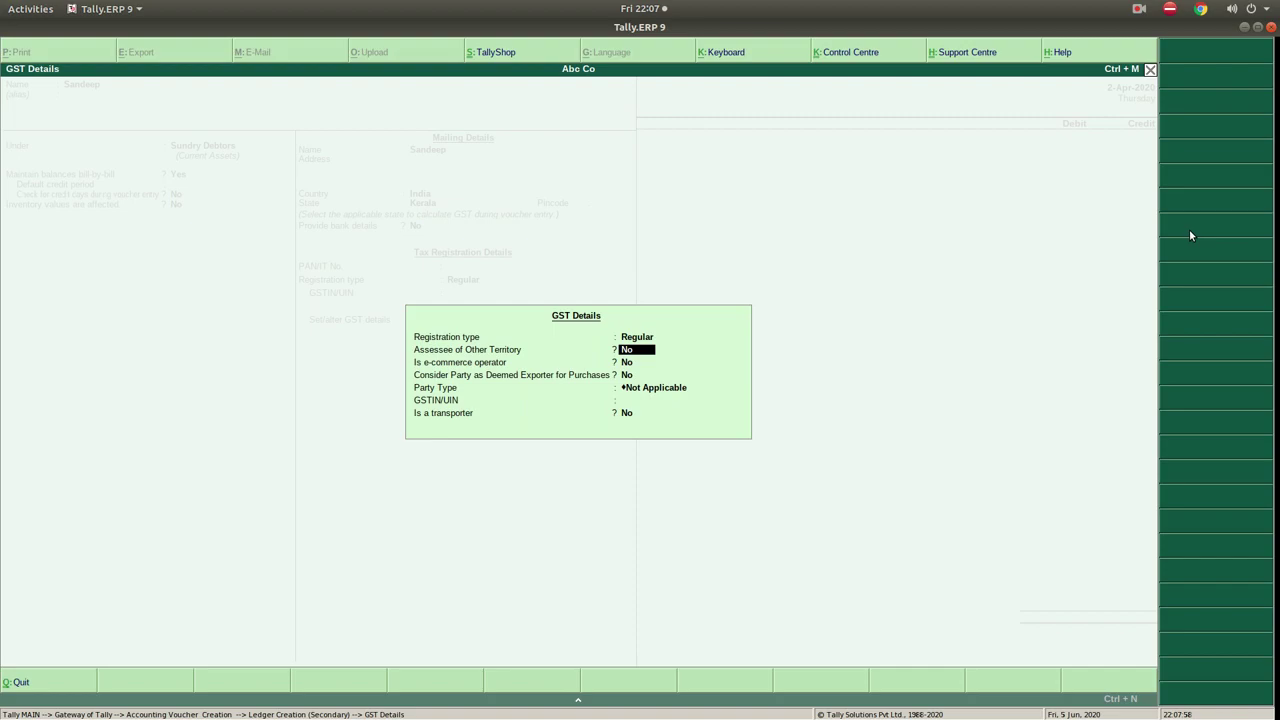
key("Return")
key("Return")
key("Return")
key("Return")
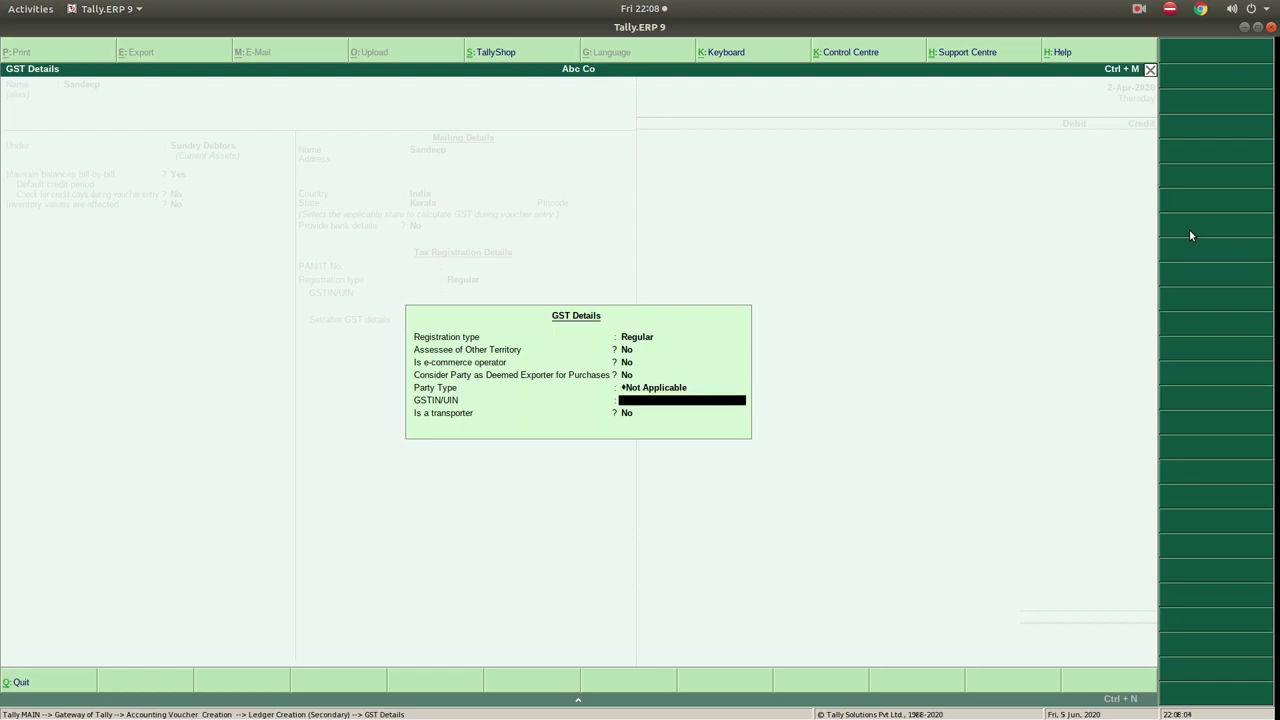
key("Return")
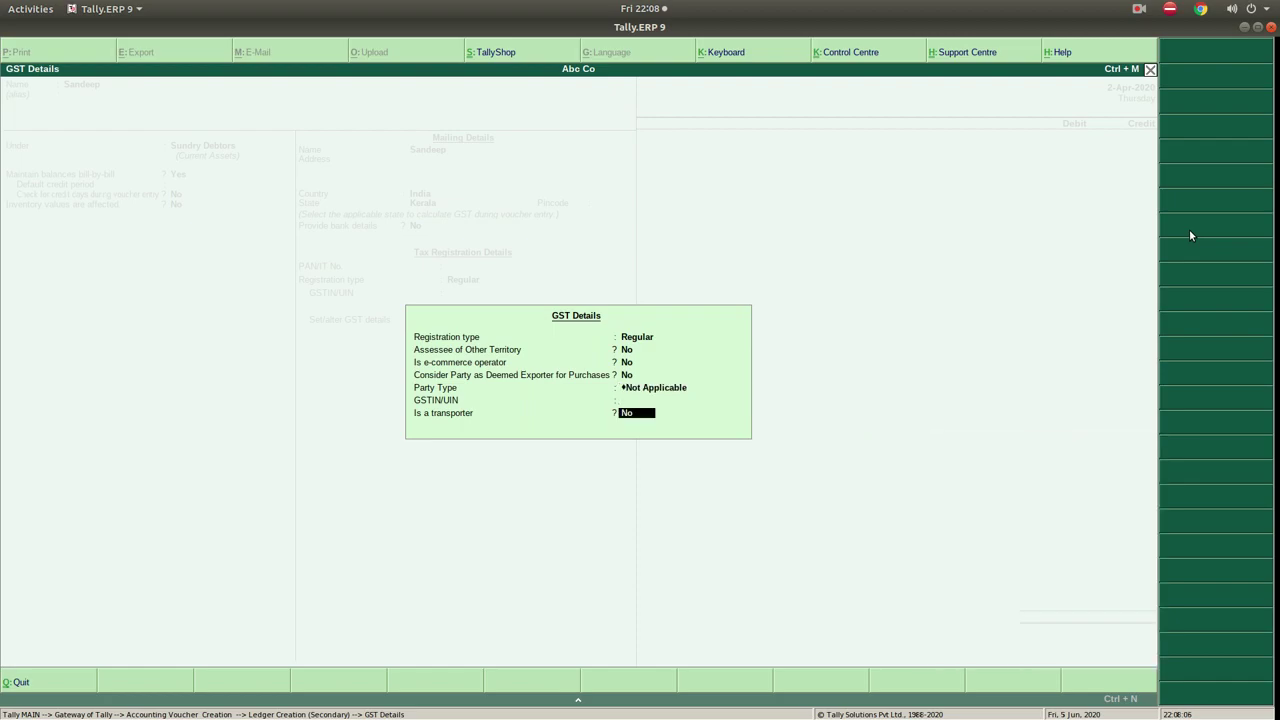
key("Return")
key("Return")
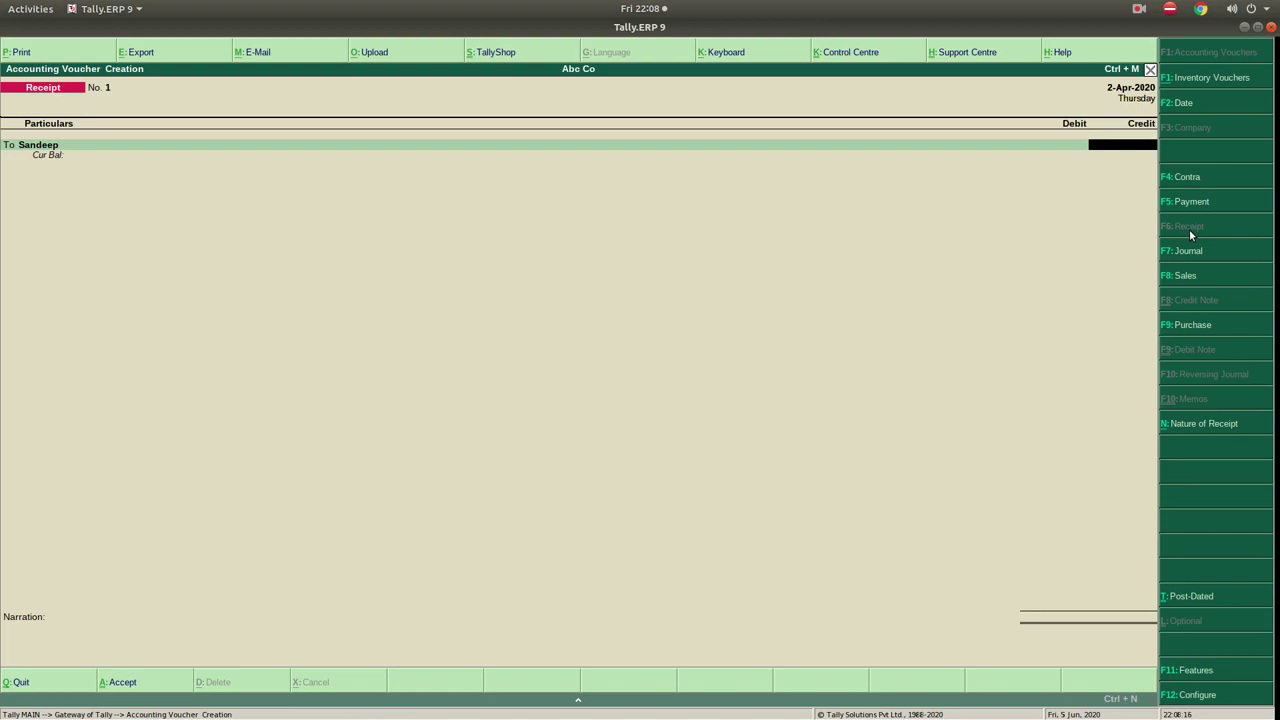
Step: Credit the customer's ledger with 5000 in the receipt voucher and set the bill-wise reference type to New Ref
type("5000")
key("Return")
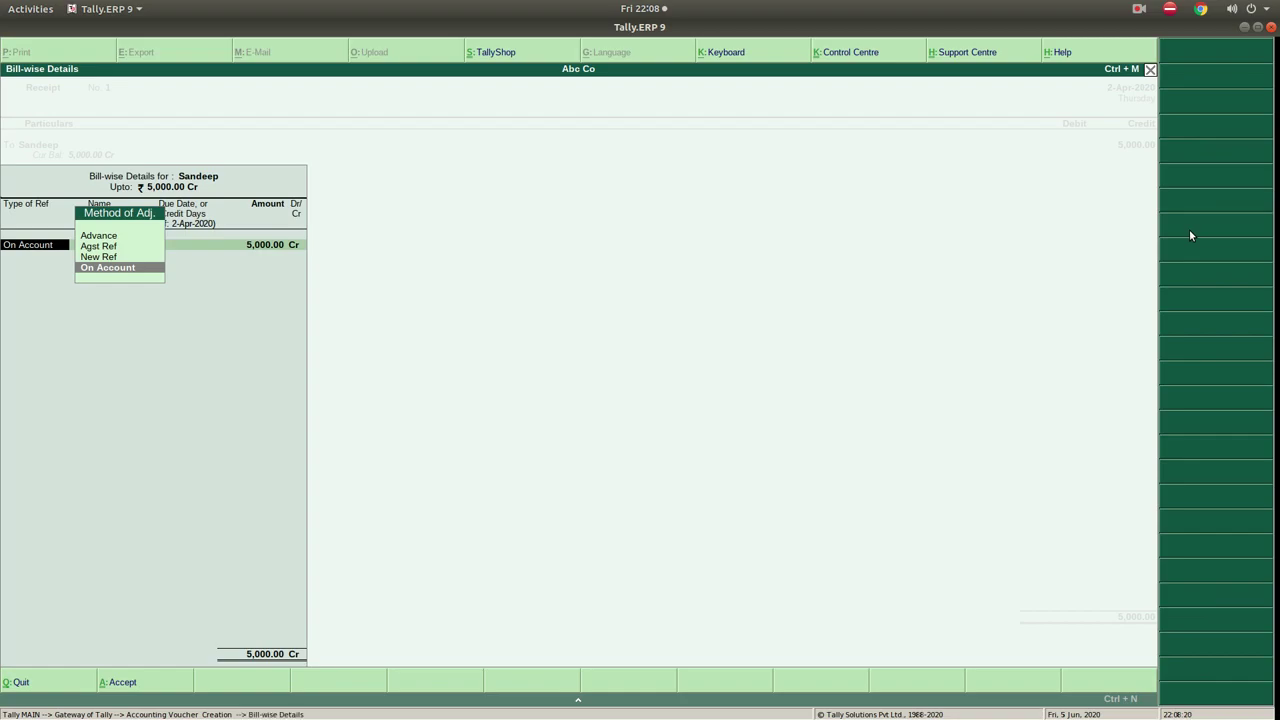
key("Up")
key("Up")
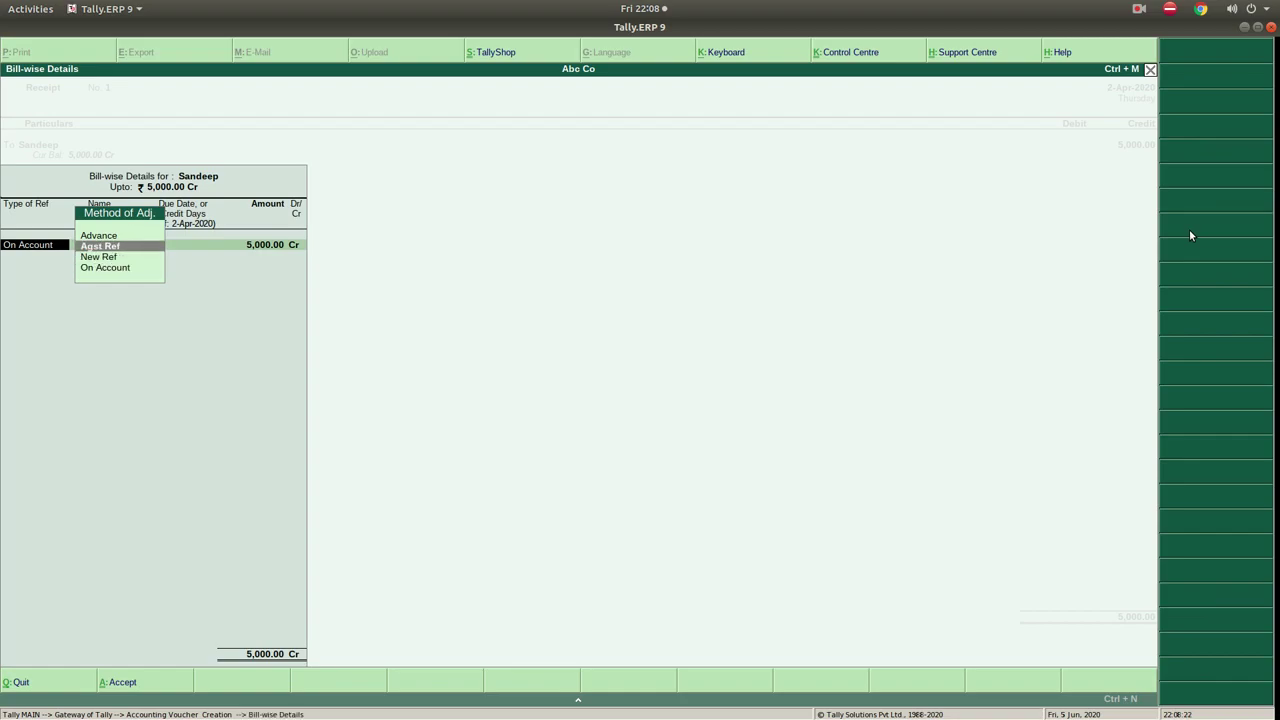
key("Down")
key("Down")
key("Up")
key("Up")
key("Up")
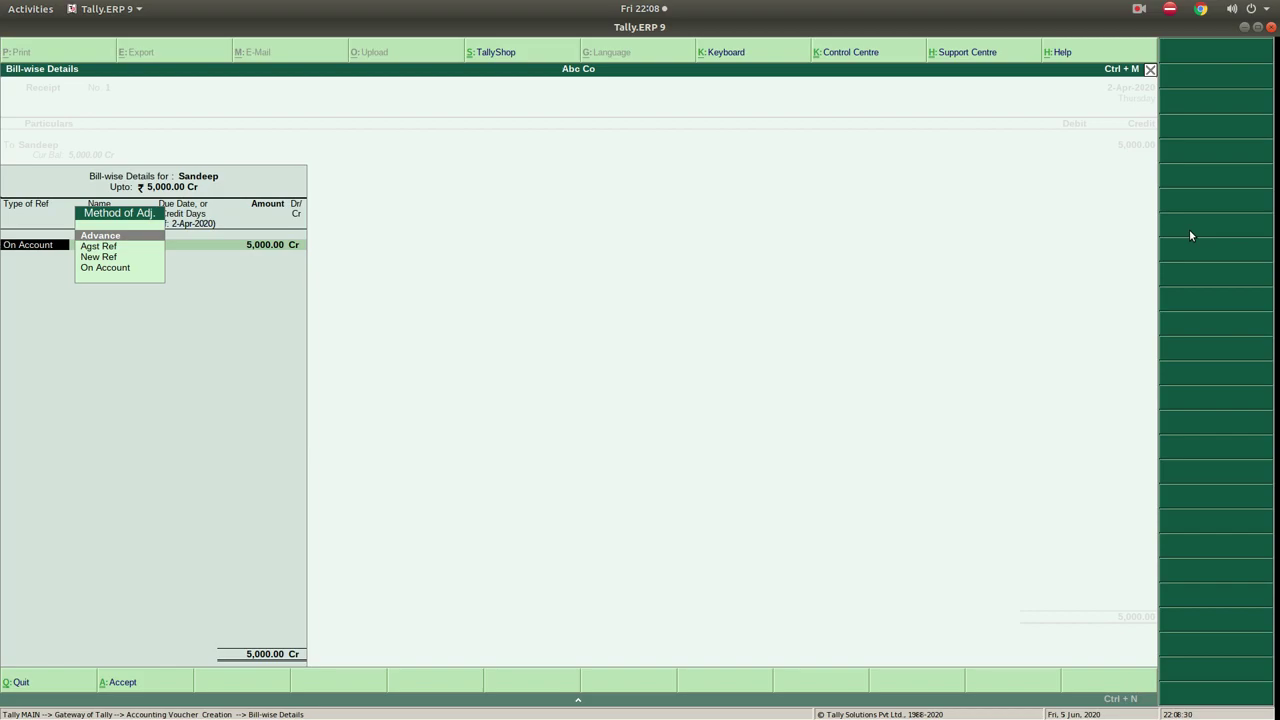
key("Down")
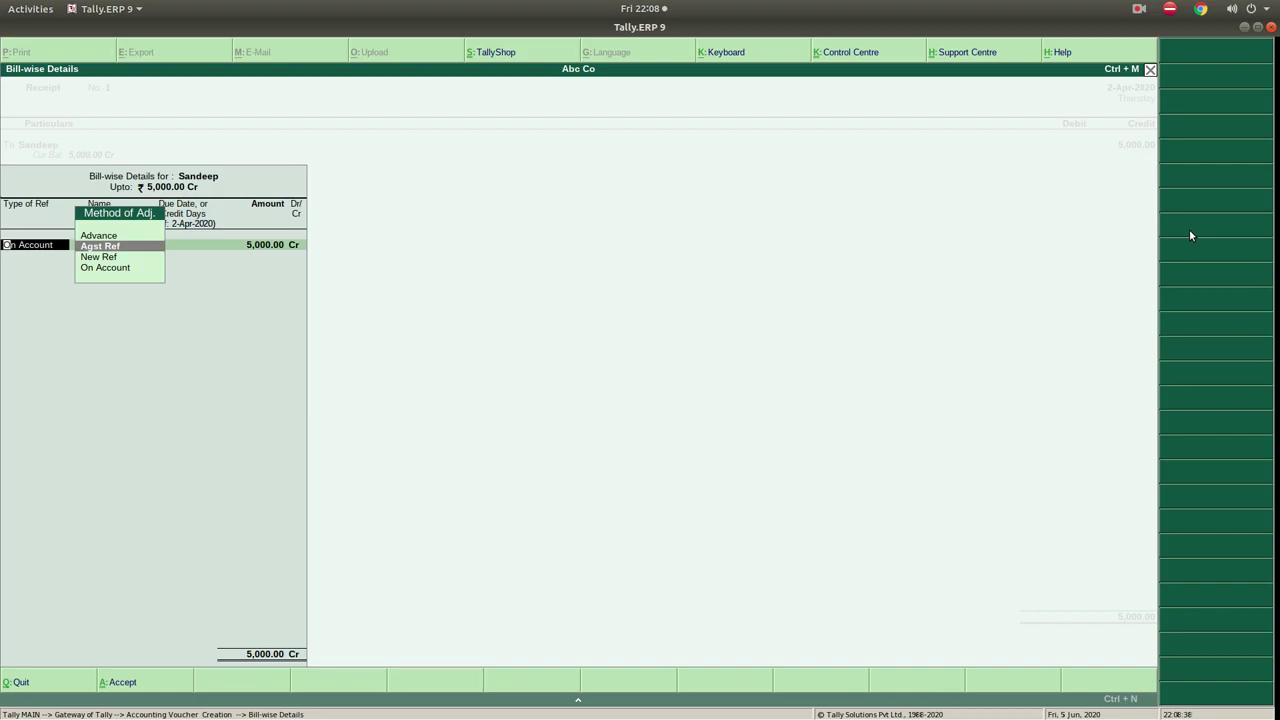
key("Down")
key("Down")
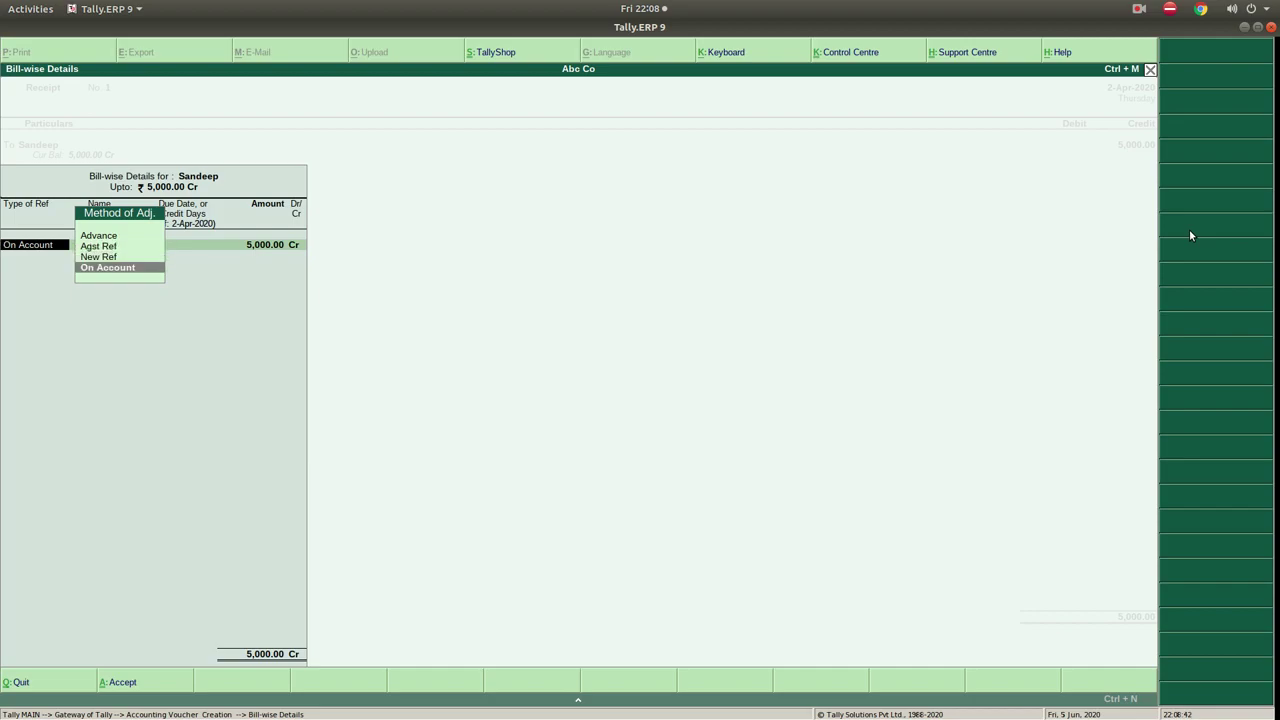
key("Up")
key("Return")
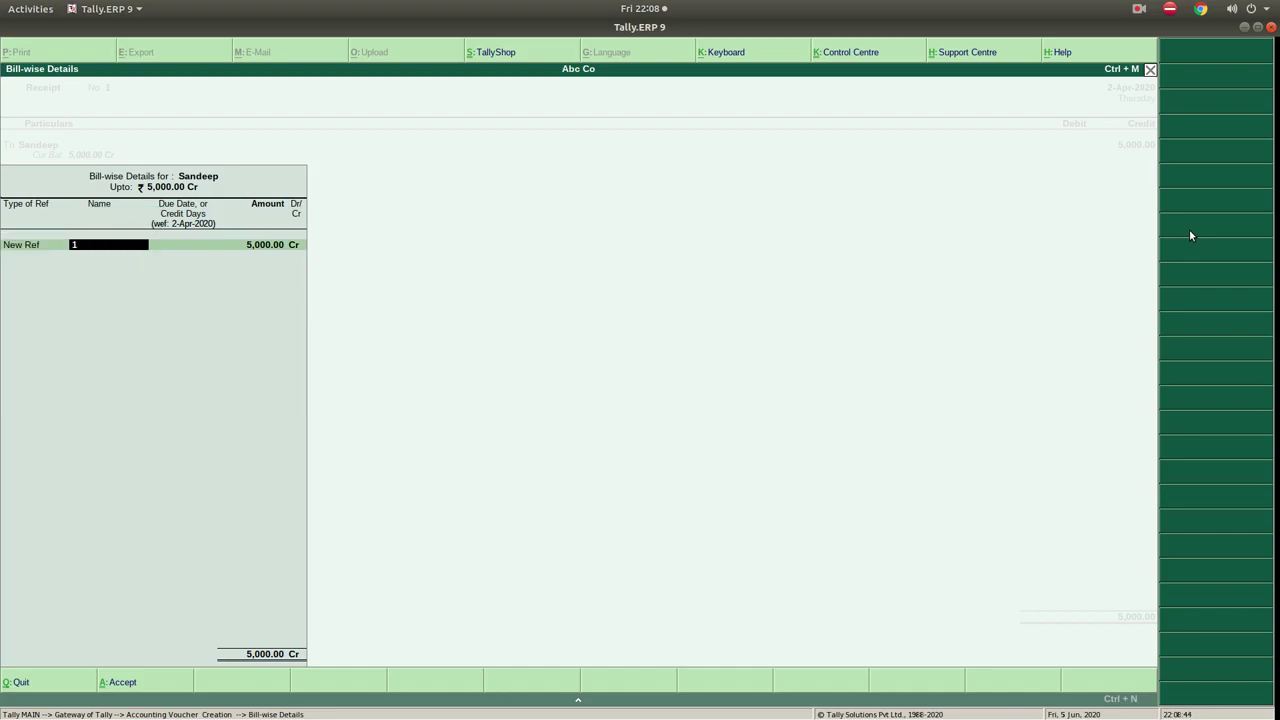
Step: Accept reference name 1 with no due date and the full 5,000.00 Cr in the bill-wise details
key("Return")
key("Return")
key("Return")
key("Return")
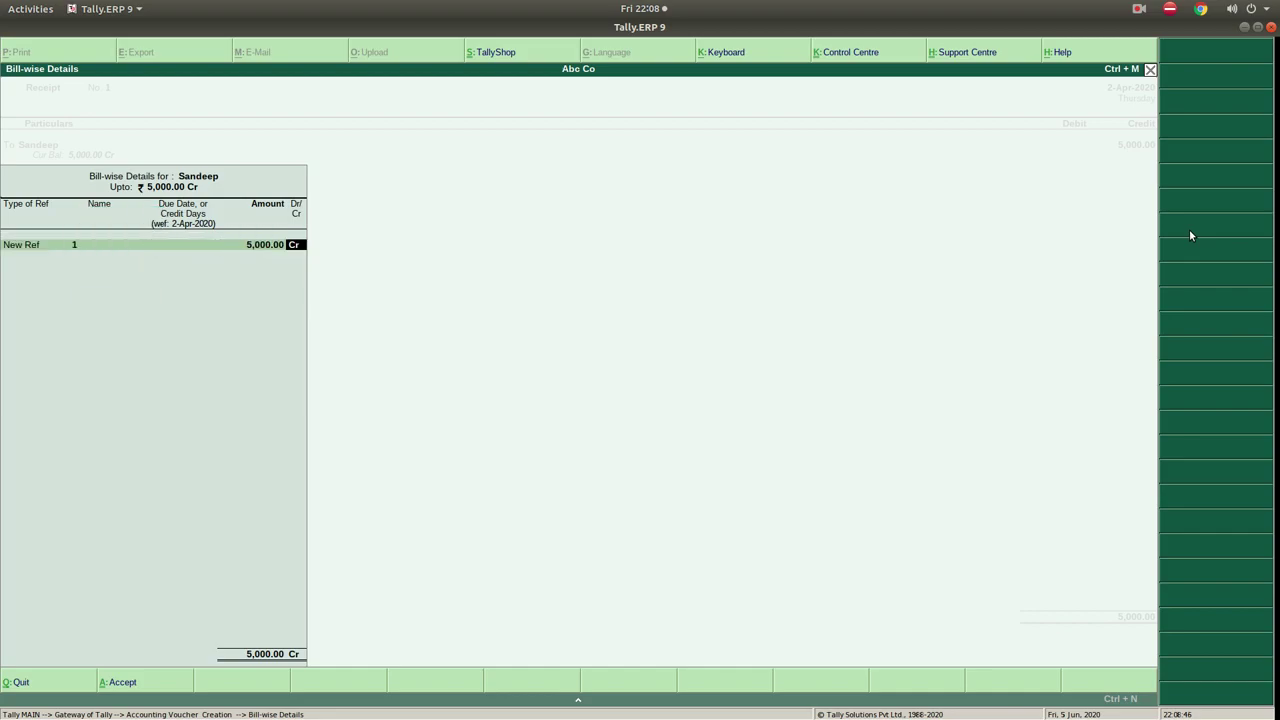
Step: Debit Cash with 5,000.00 and save the receipt voucher with the narration "payment received against bill no...."
type("Cas")
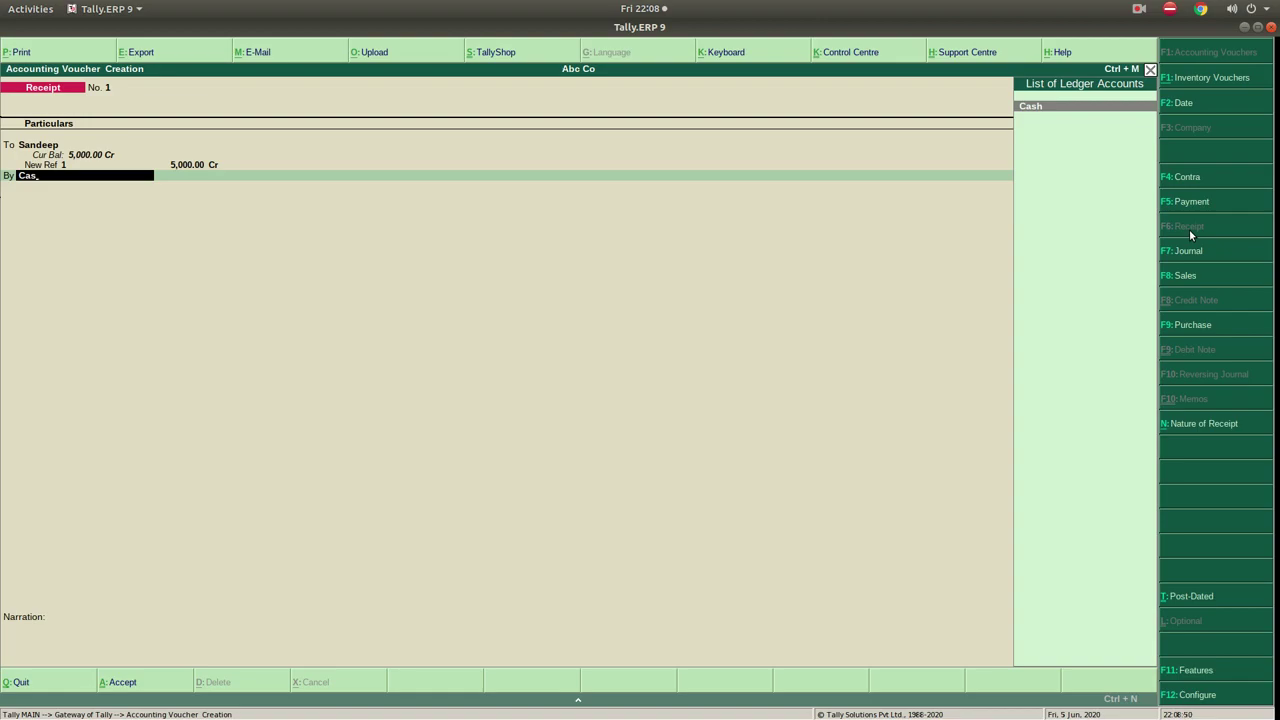
key("Return")
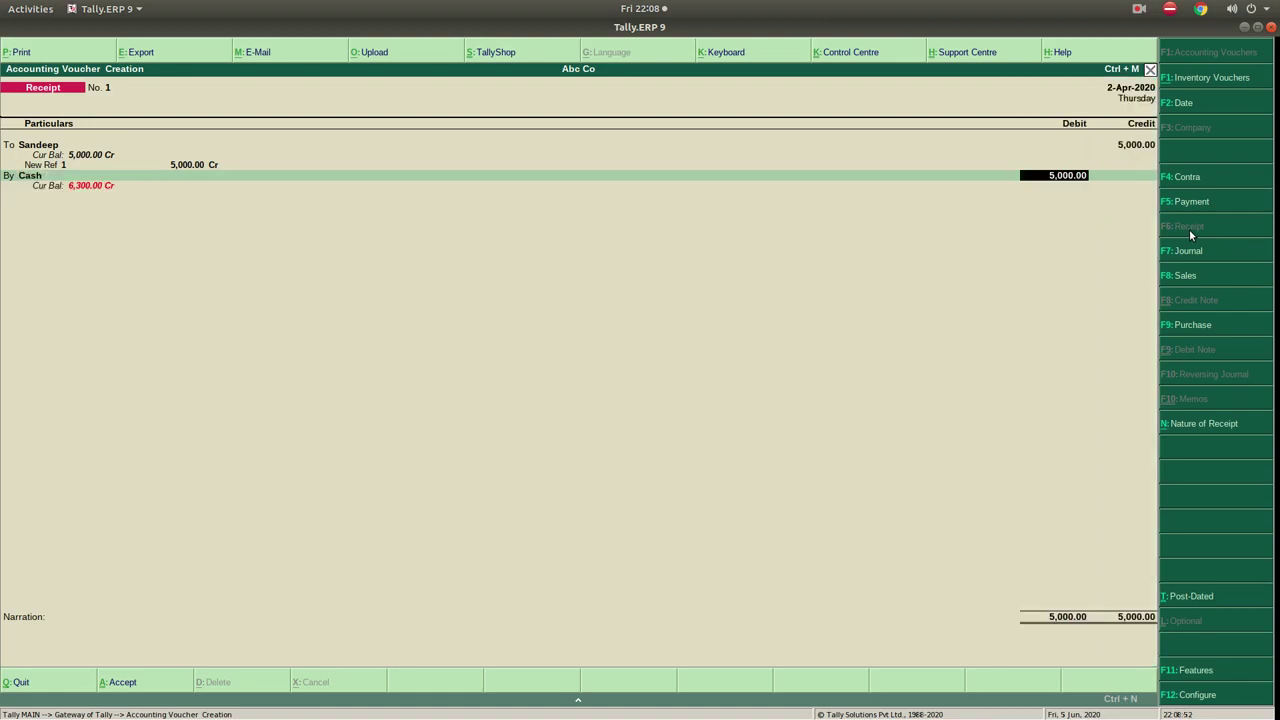
key("Return")
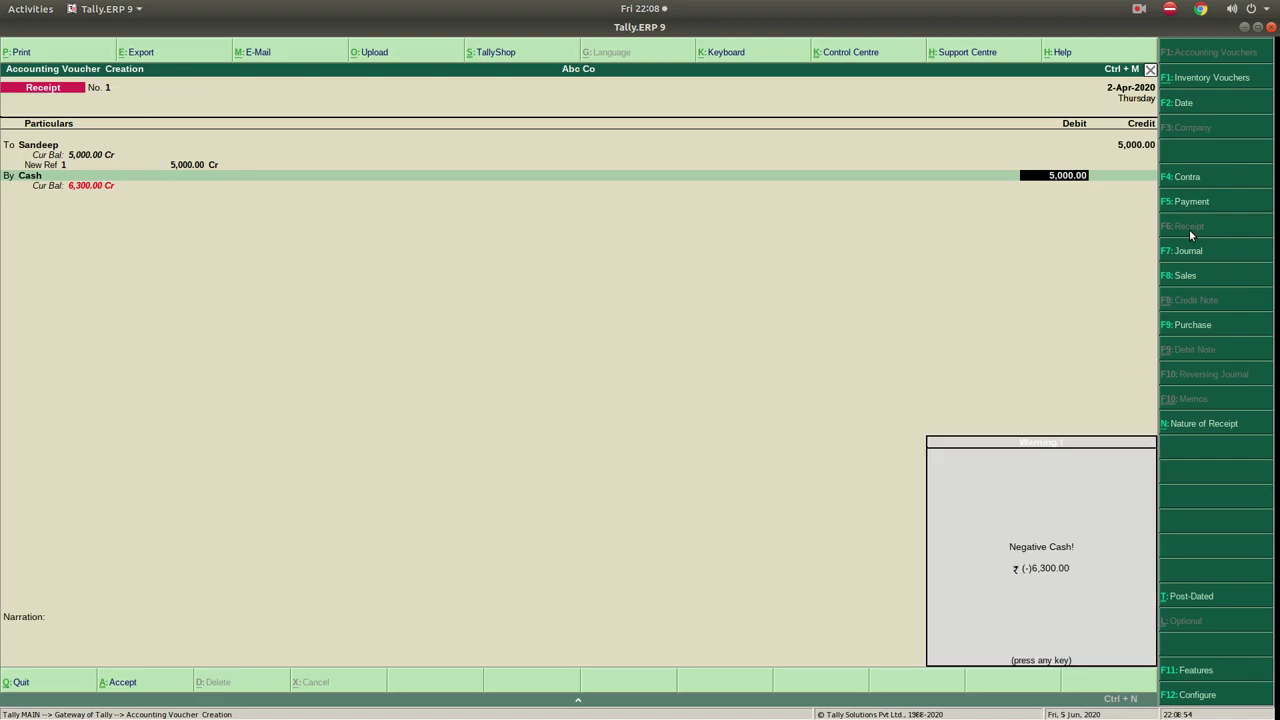
key("Return")
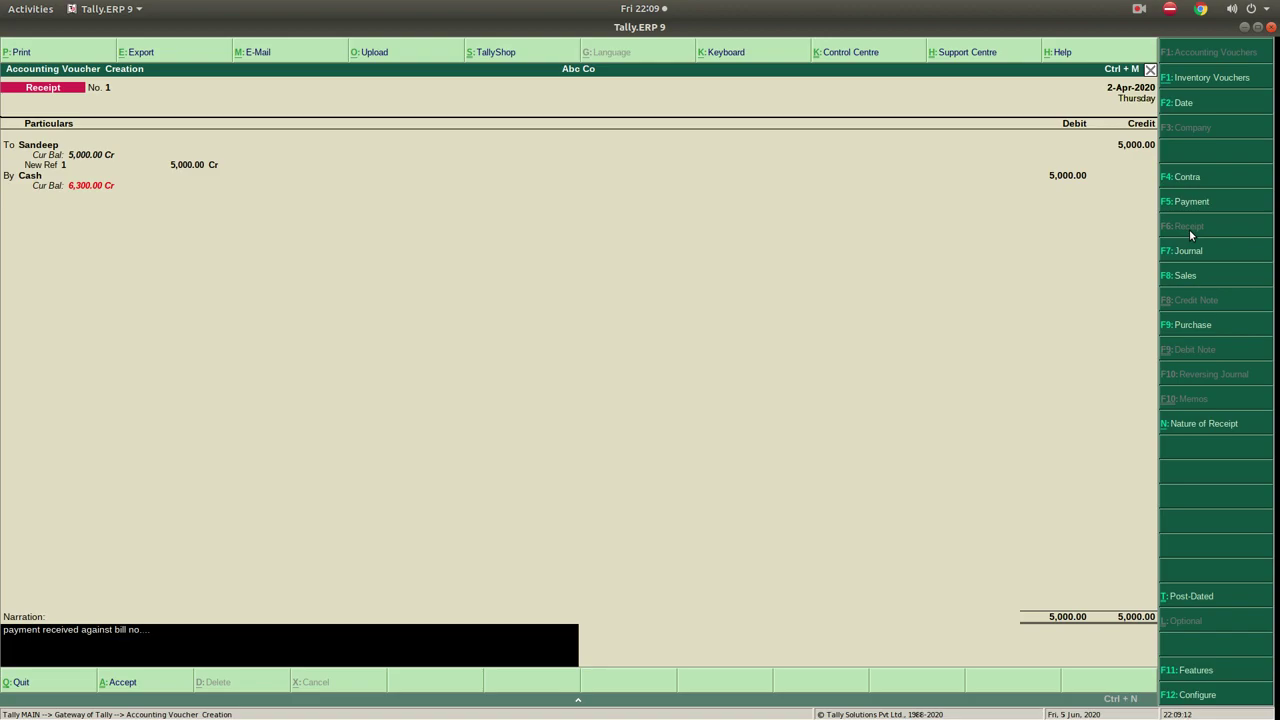
key("Return")
key("Return")
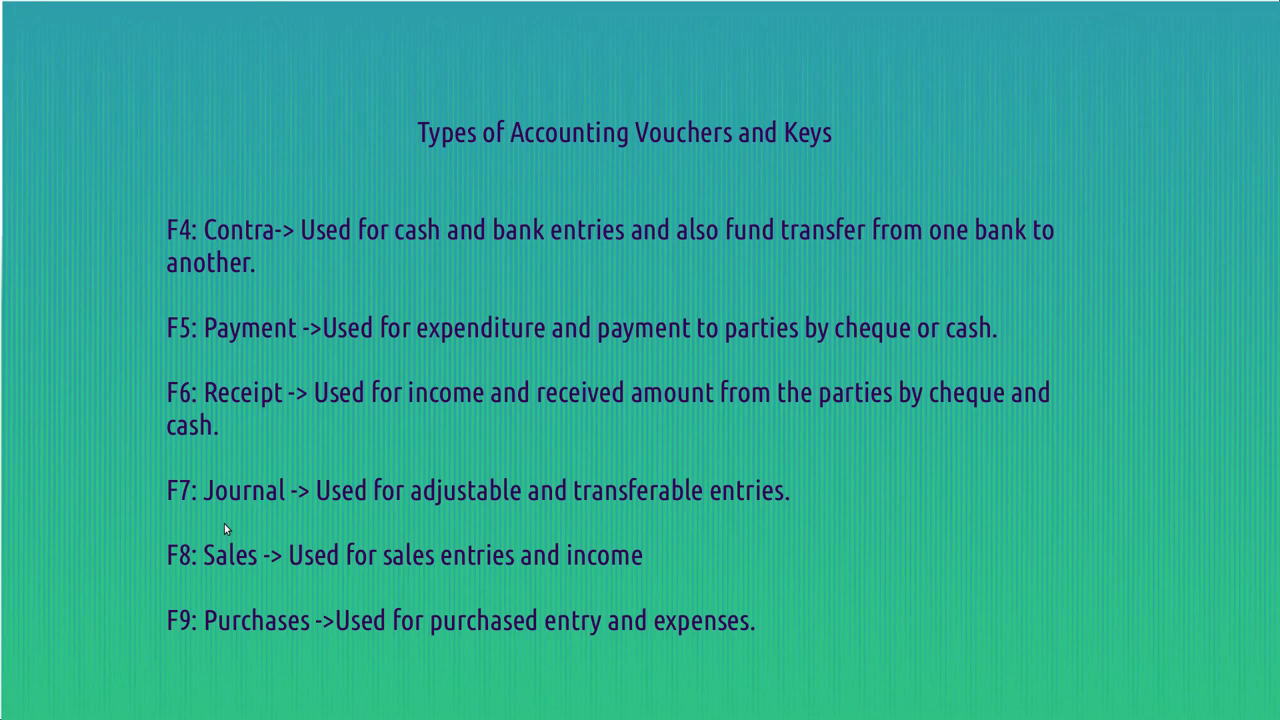
Step: Switch to Tally.ERP 9 and start a journal voucher with a new ledger named Furniture, leaving its alias blank
key("alt+Tab")
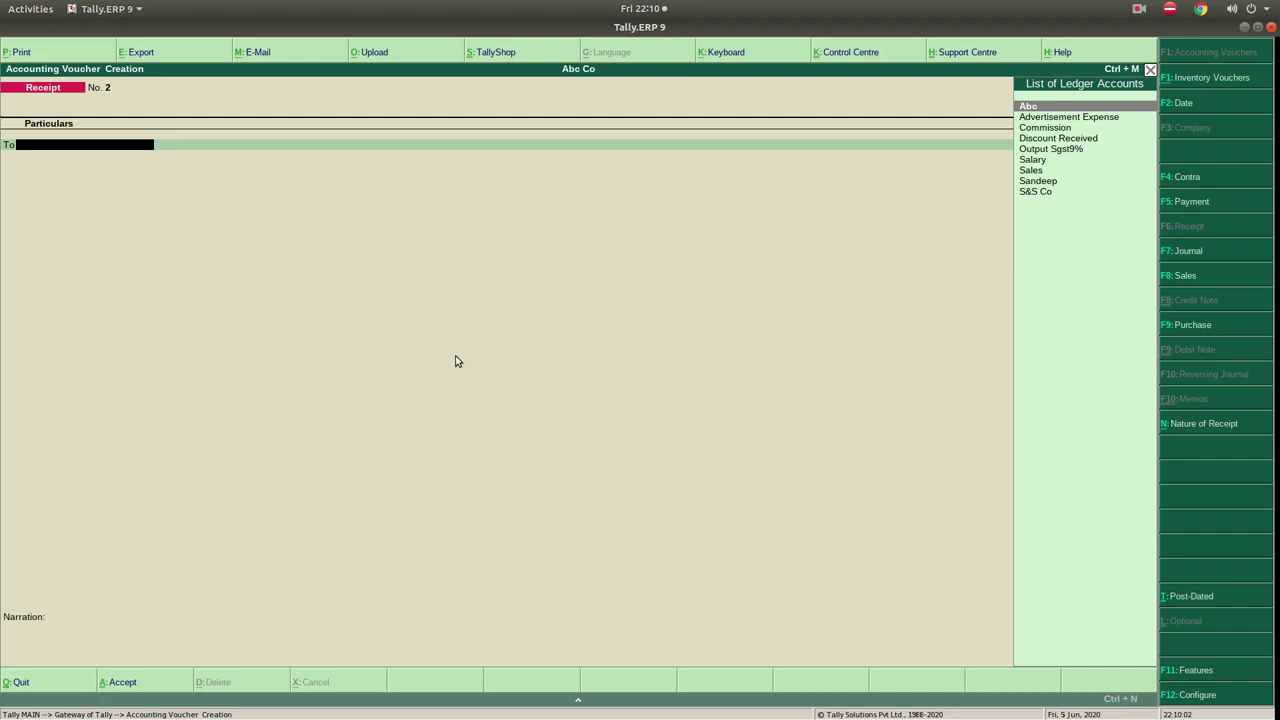
left_click(1190, 260)
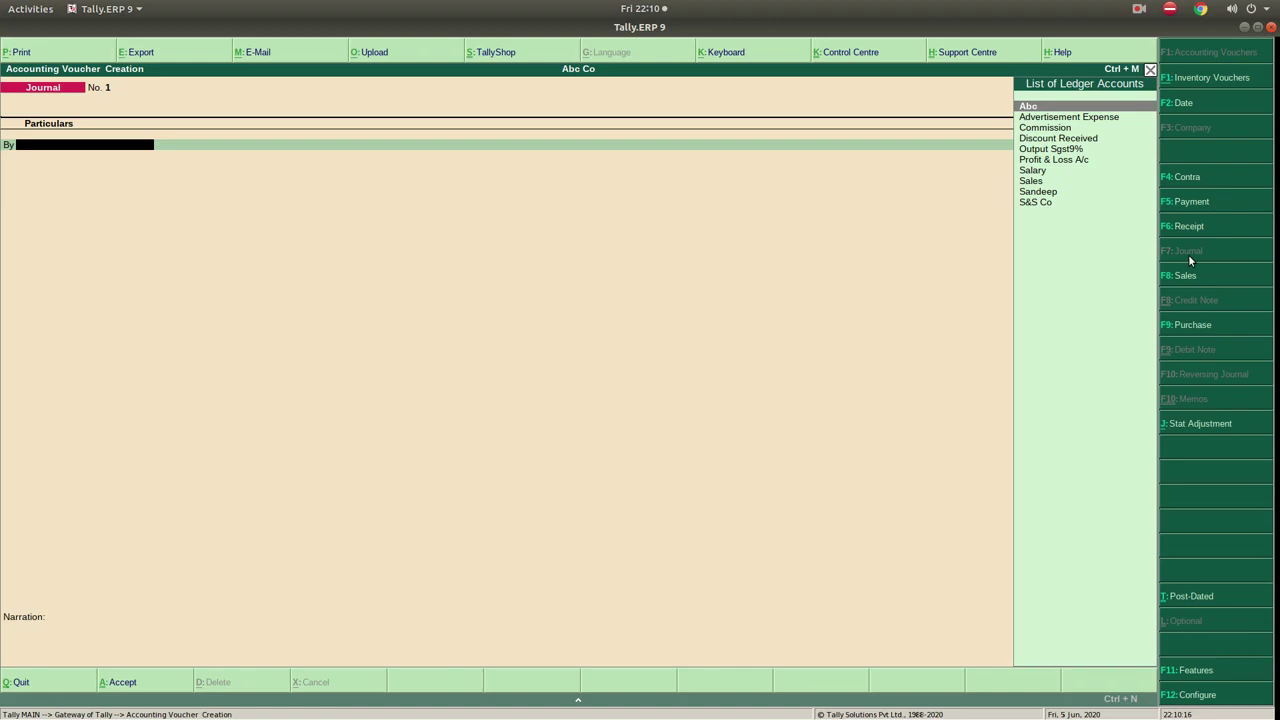
key("alt+c")
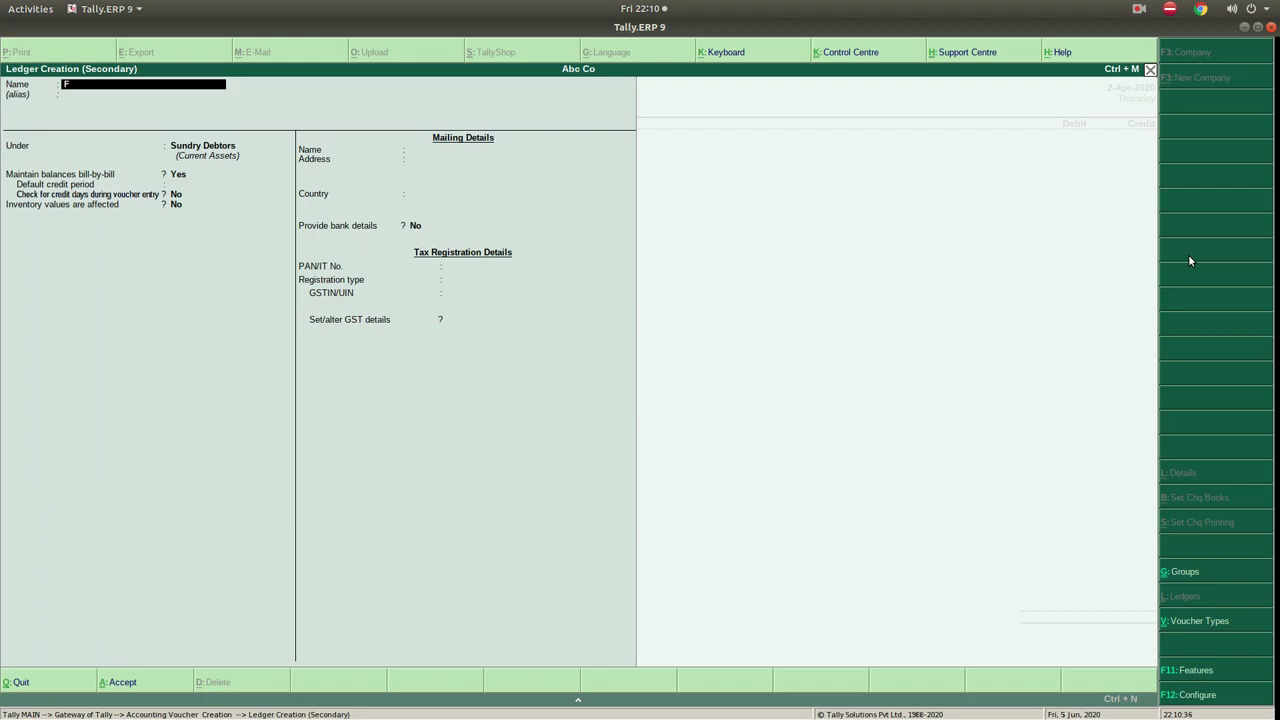
type("ur")
key("Return")
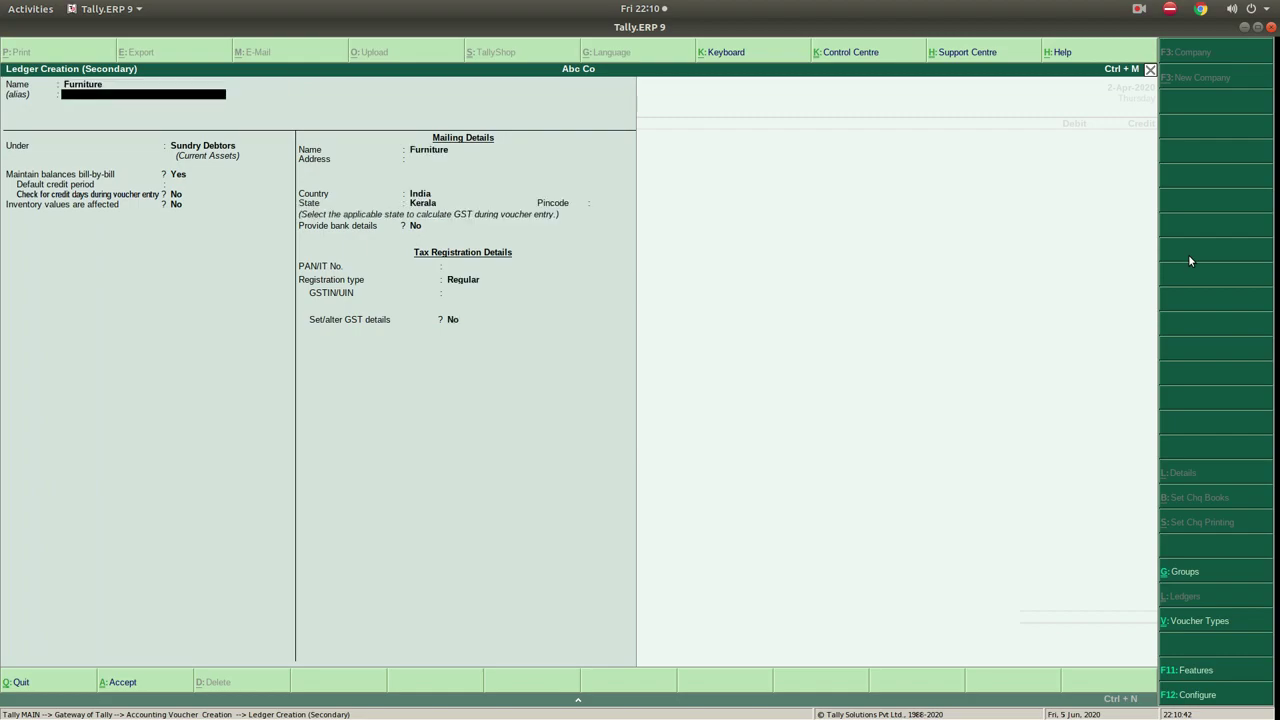
key("BackSpace")
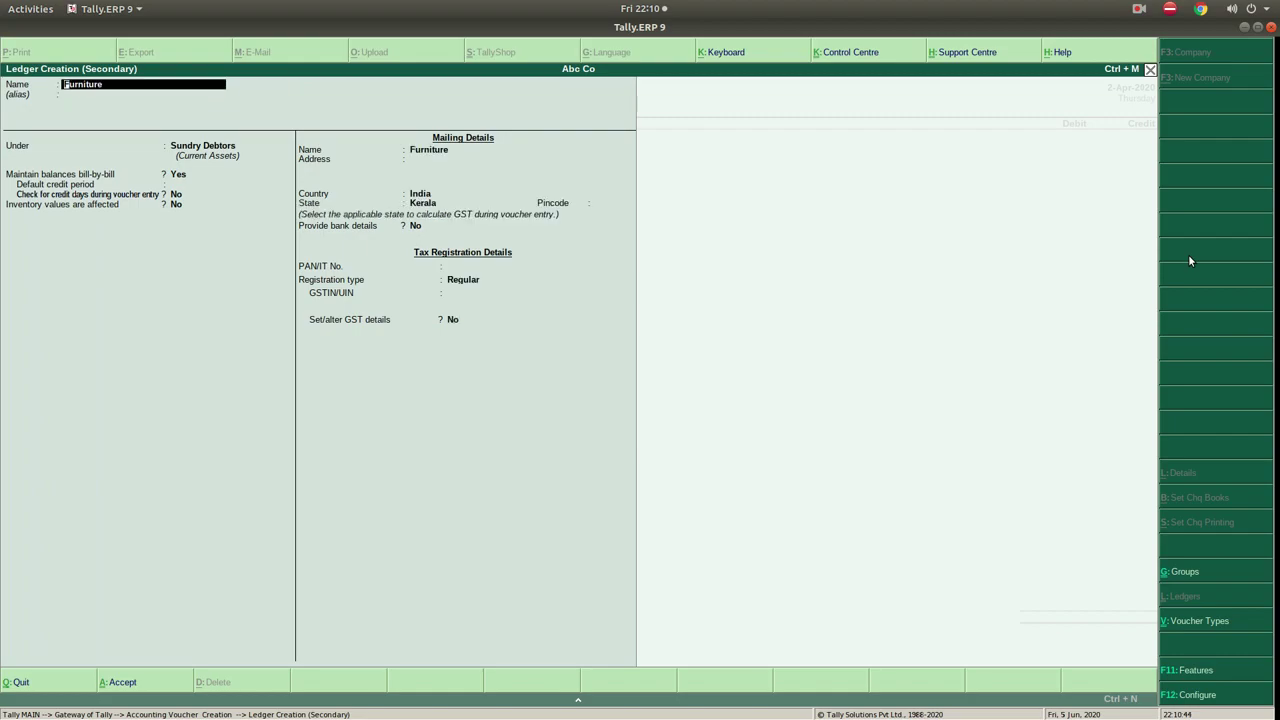
key("Return")
Step: Group the Furniture ledger under Fixed Assets and keep inventory values unaffected
key("Return")
type("Fixed")
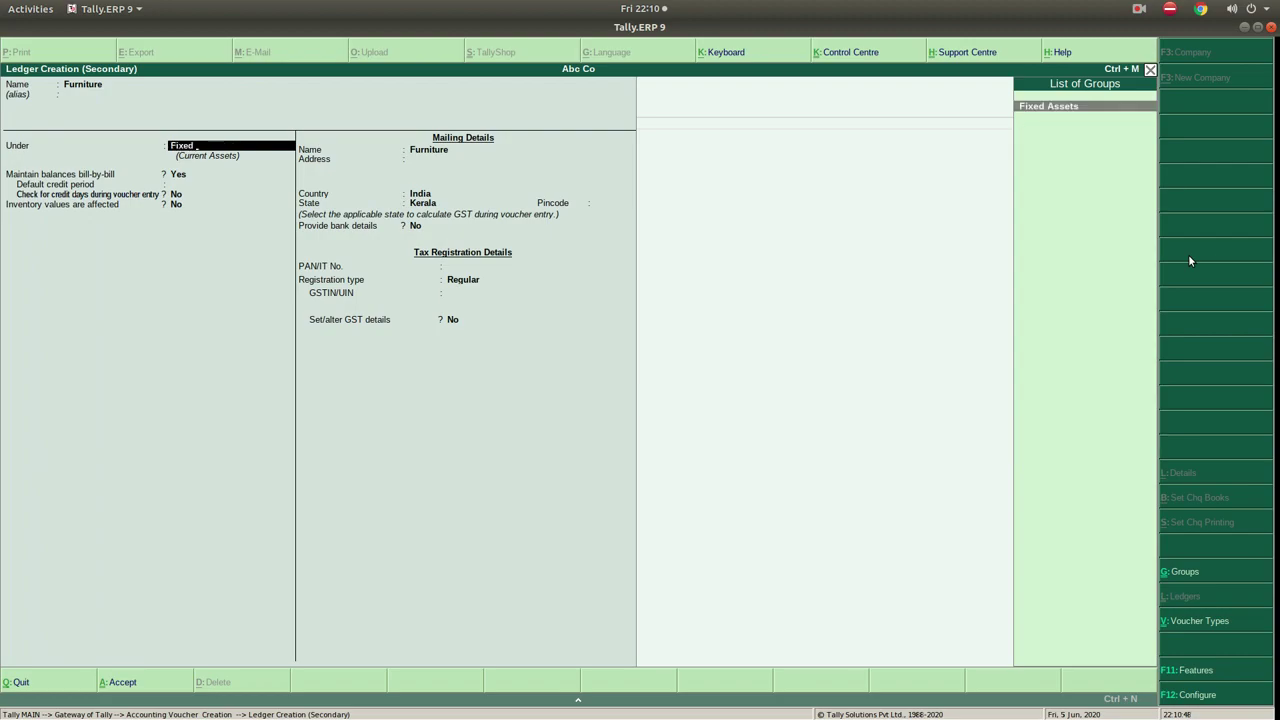
key("Return")
key("Return")
key("Return")
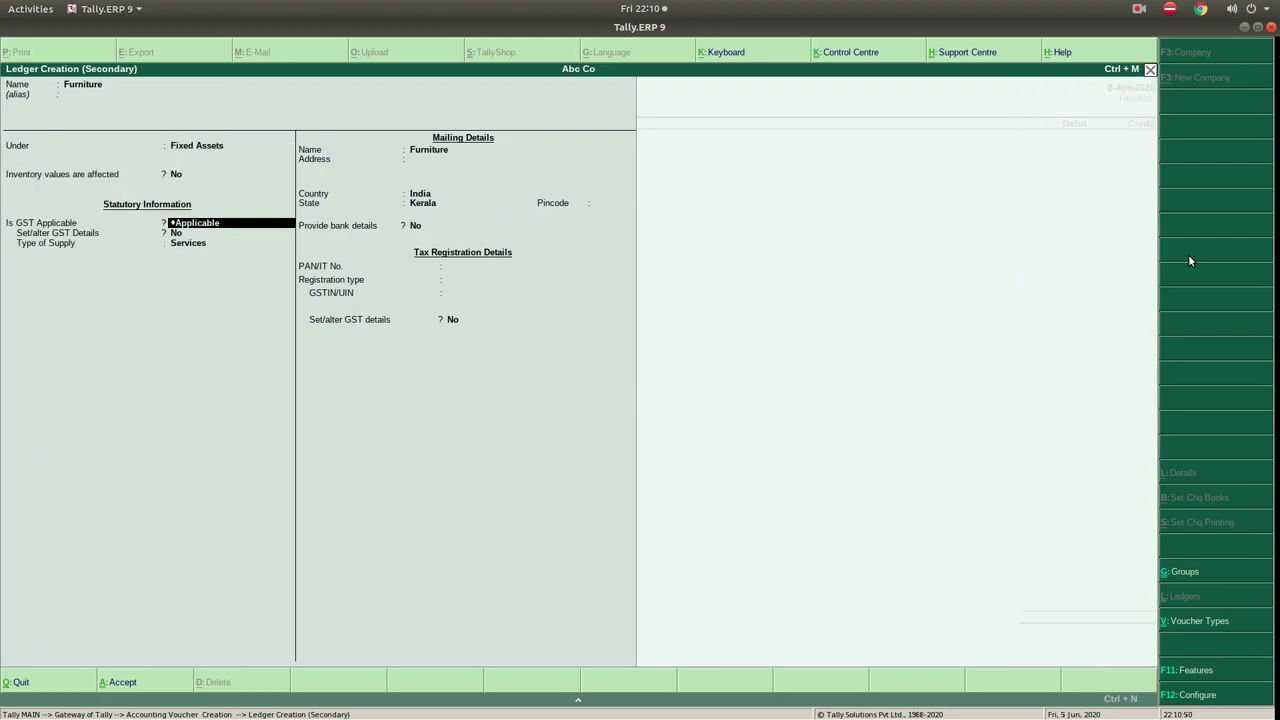
Step: Keep Furniture's default GST, mailing and tax details, save the ledger, and accept the default tax classification for its voucher entry
key("Return")
key("Return")
key("Return")
key("Return")
key("Return")
key("Return")
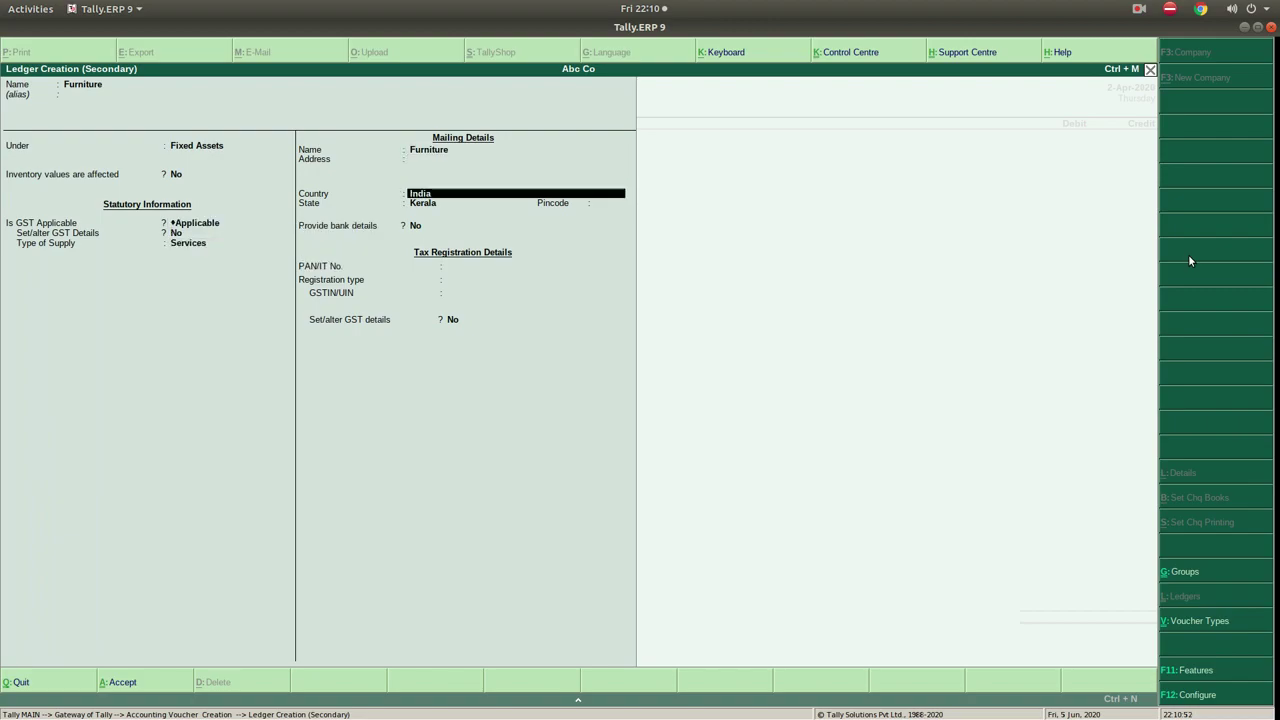
key("Return")
key("Return")
key("Return")
key("Return")
key("Return")
key("Return")
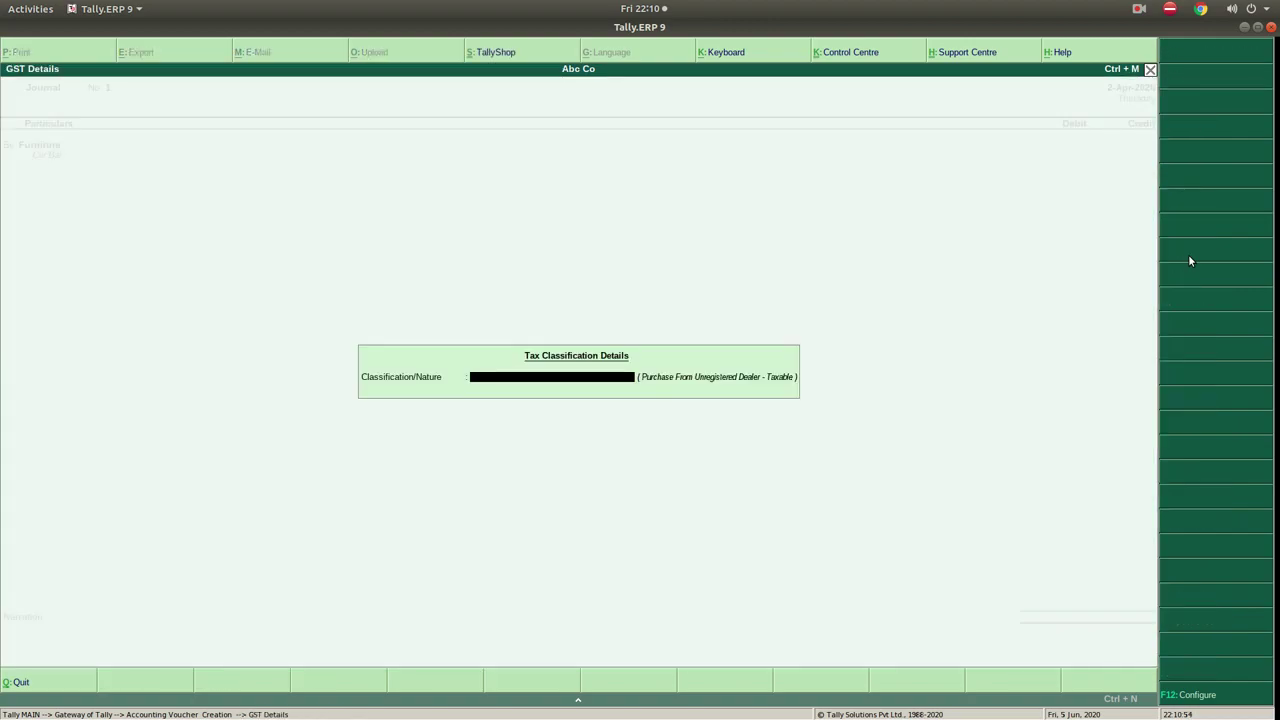
key("Return")
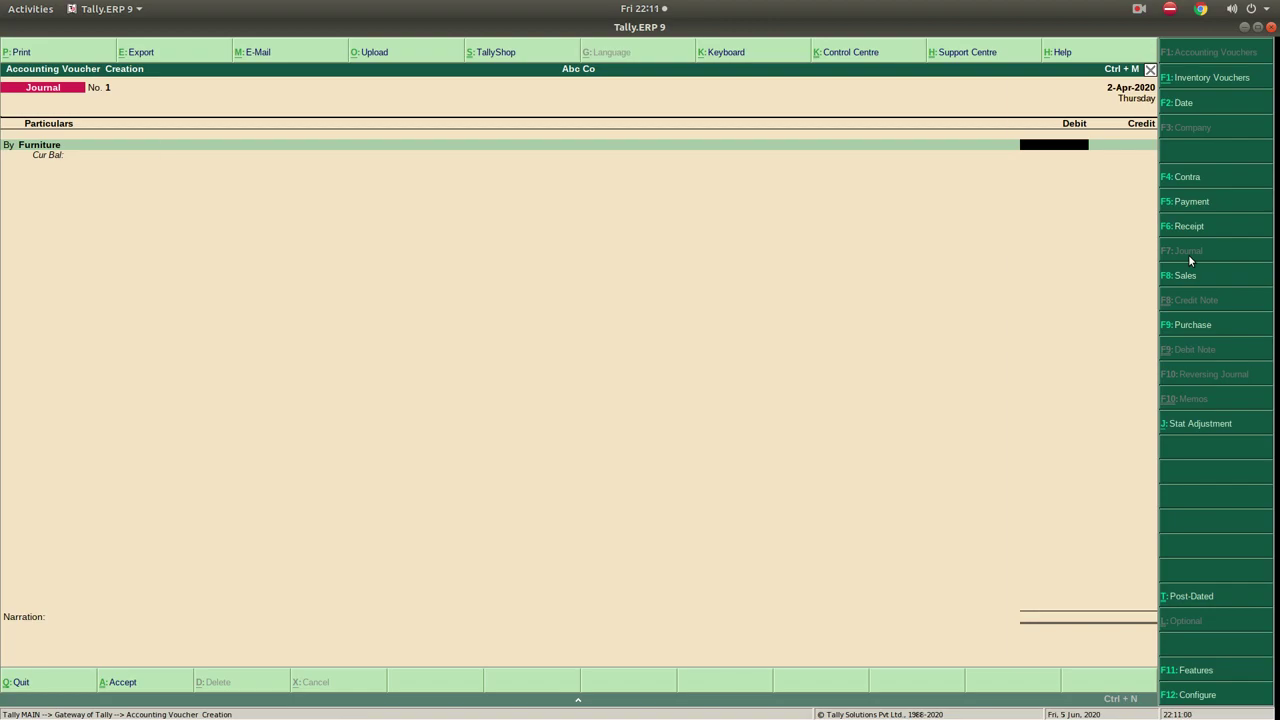
Step: Return to the debit ledger selection and create a new ledger named Depreciation with no alias
key("BackSpace")
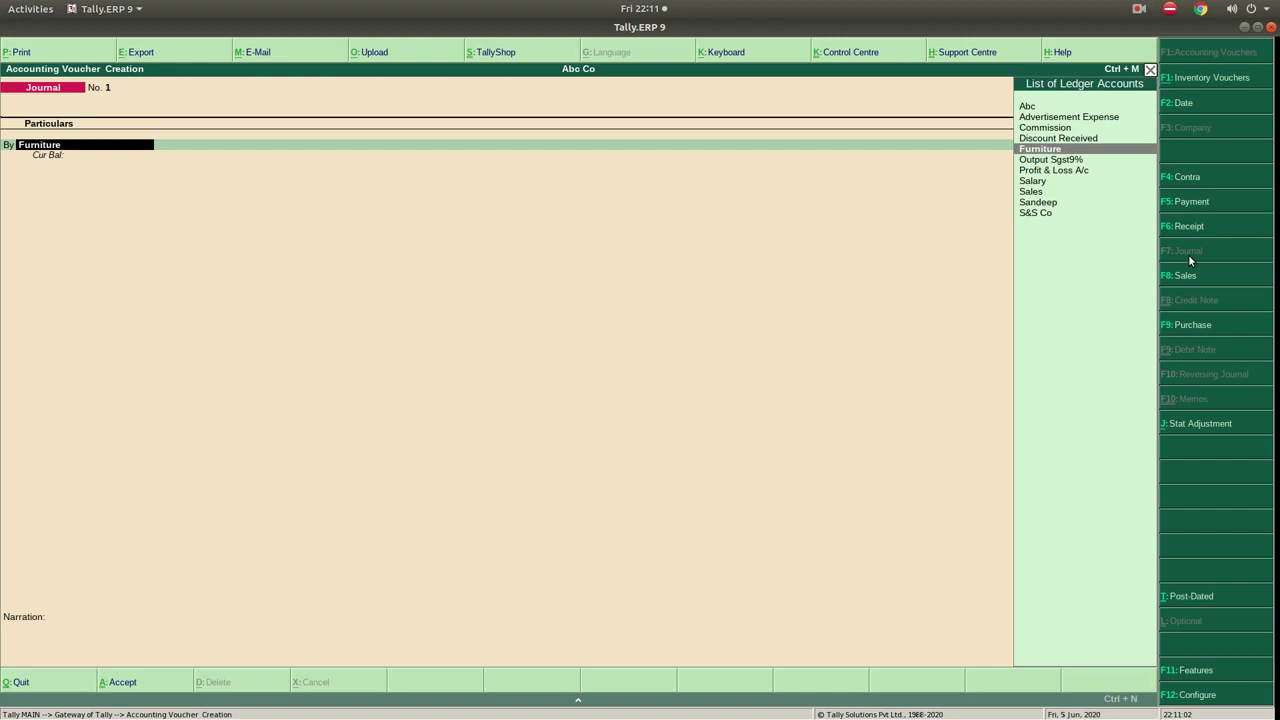
key("alt+c")
type("D")
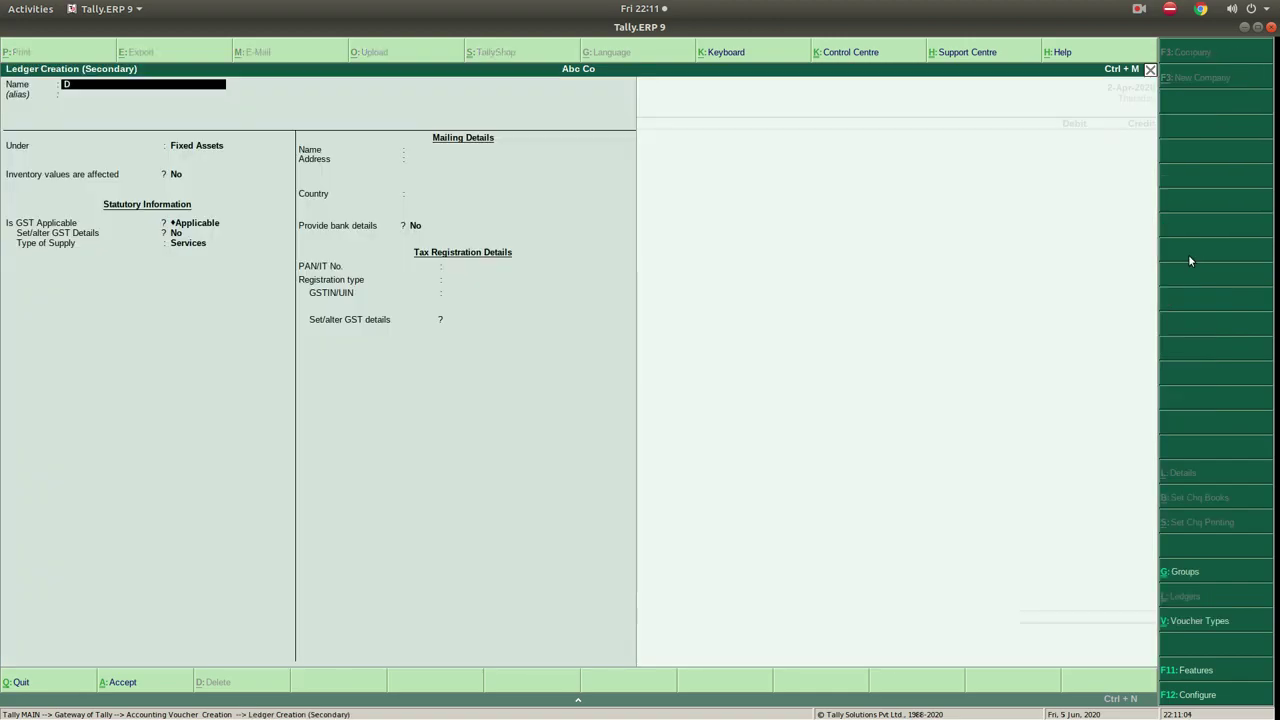
type("epreciation")
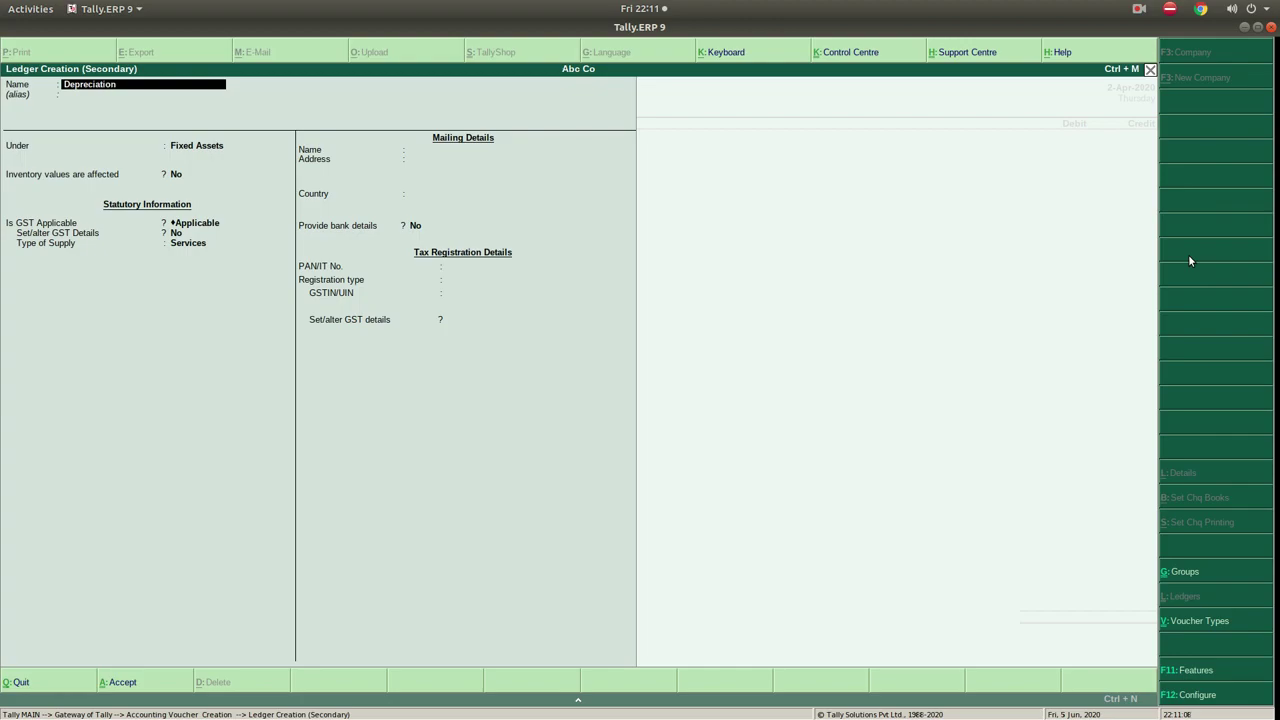
key("Return")
key("Return")
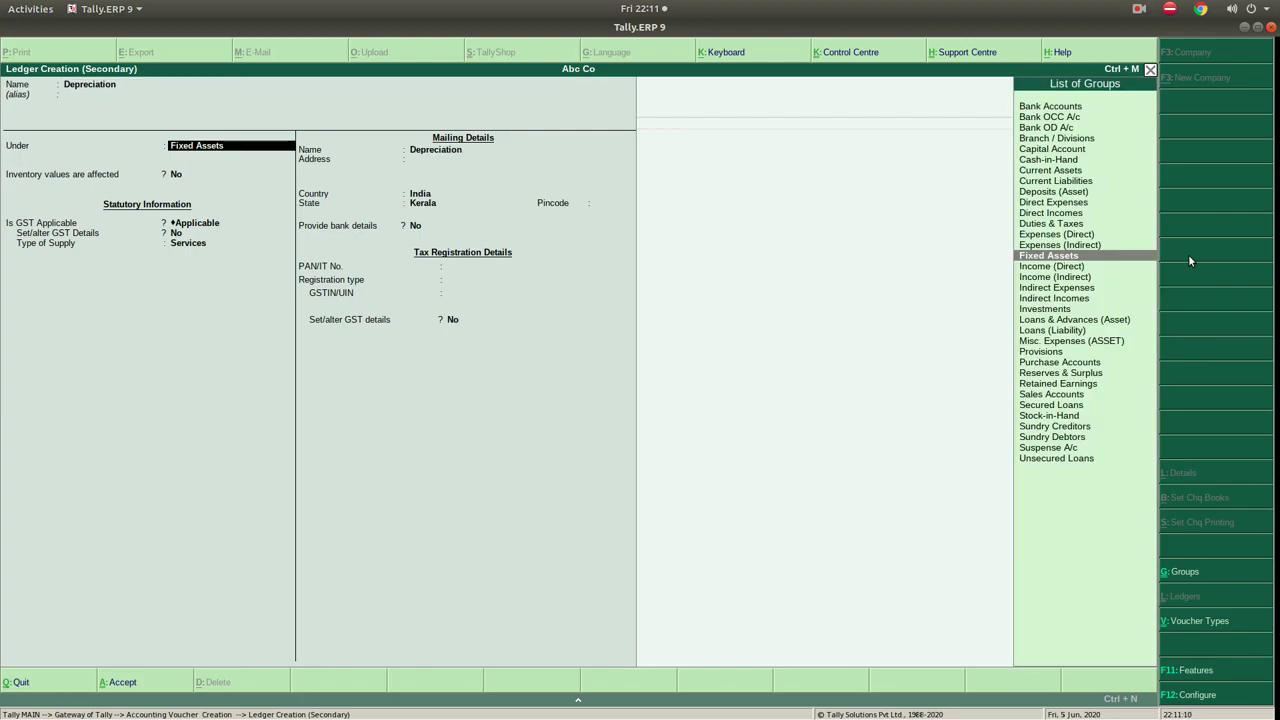
Step: Group Depreciation under Indirect Expenses, save it with the remaining defaults, and accept Not Applicable as the tax classification
type("Ind")
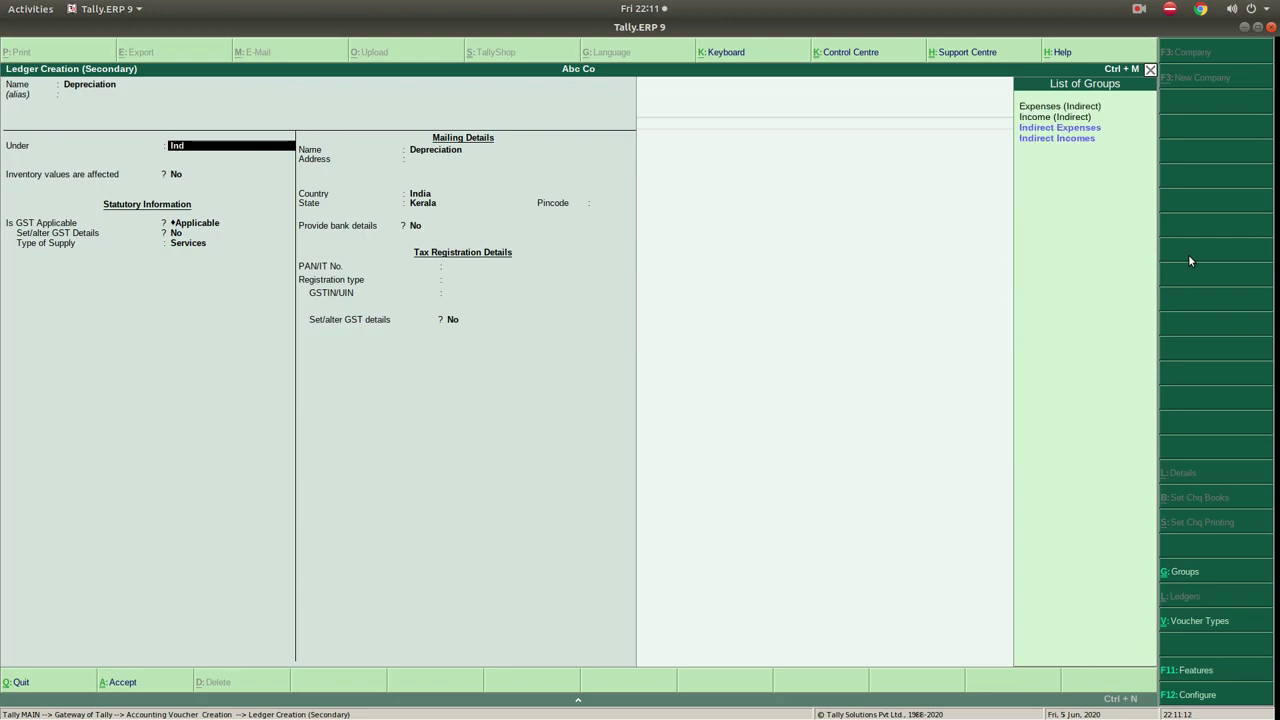
key("Return")
key("Return")
key("Return")
key("Return")
key("Return")
key("Return")
key("Return")
key("Return")
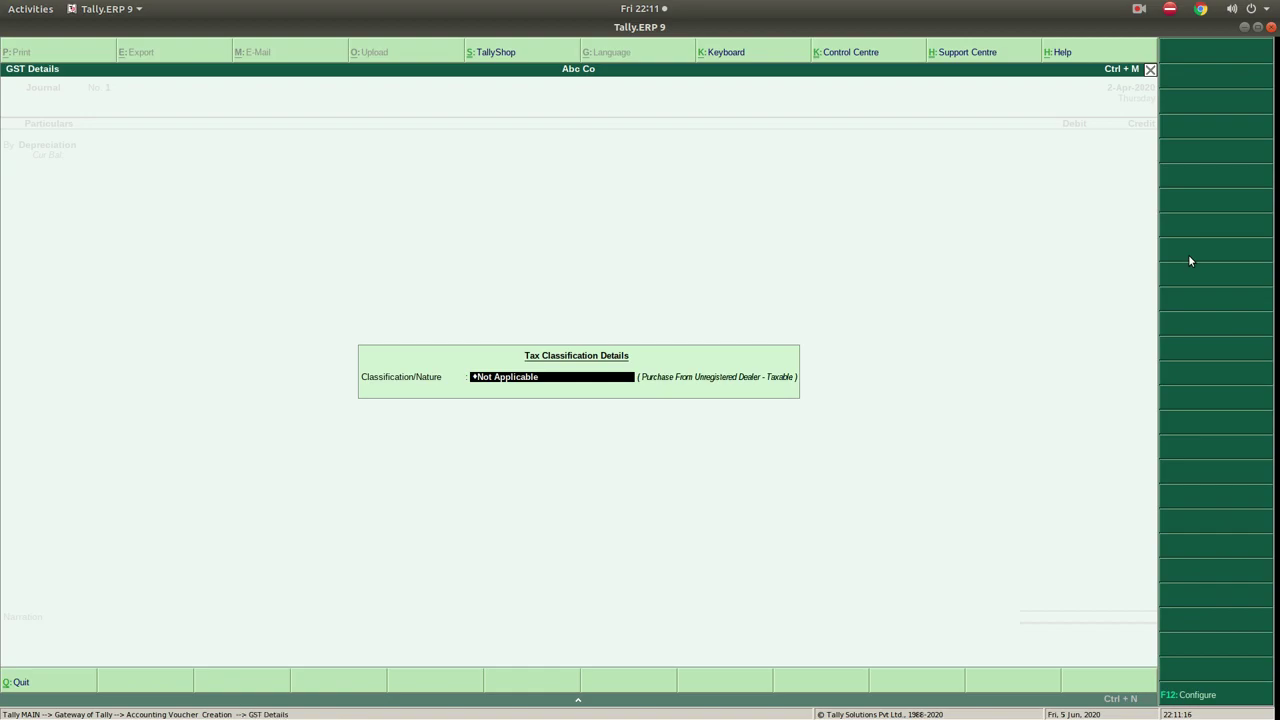
key("Return")
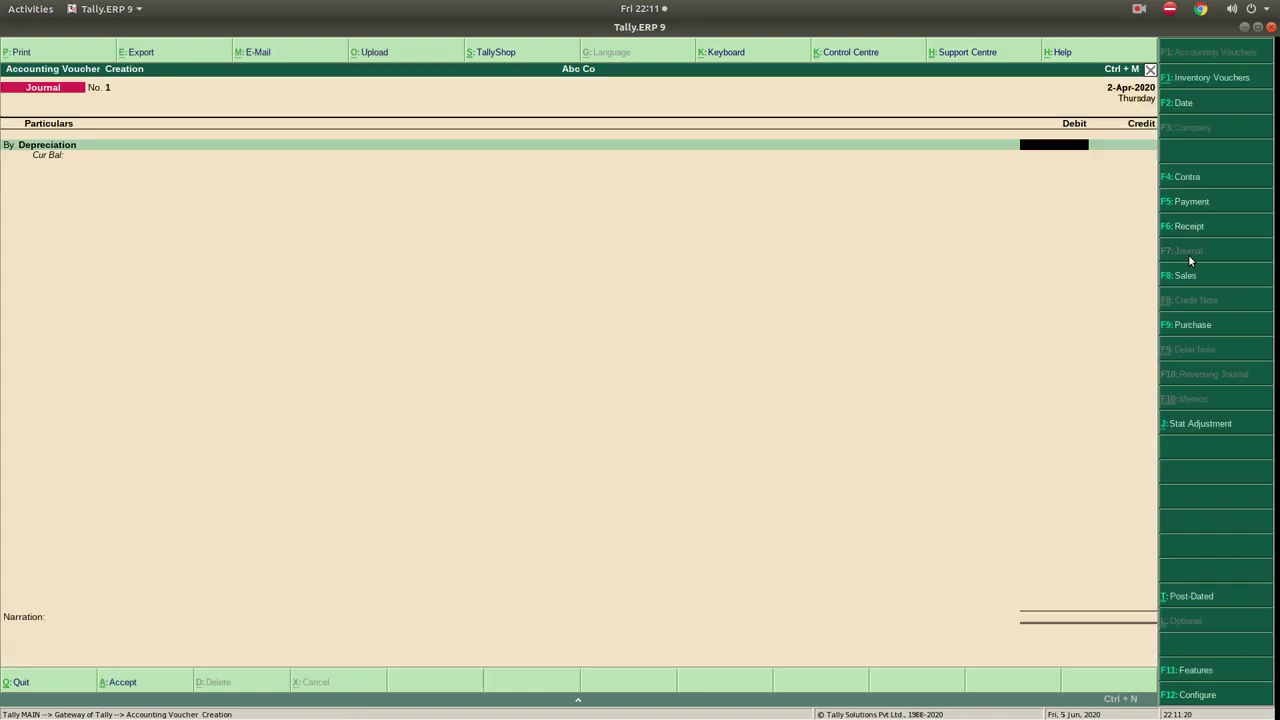
Step: Debit Depreciation with 500 and select Furniture as the credit ledger with the default tax classification
type("500")
key("Return")
key("Return")
type("Fu")
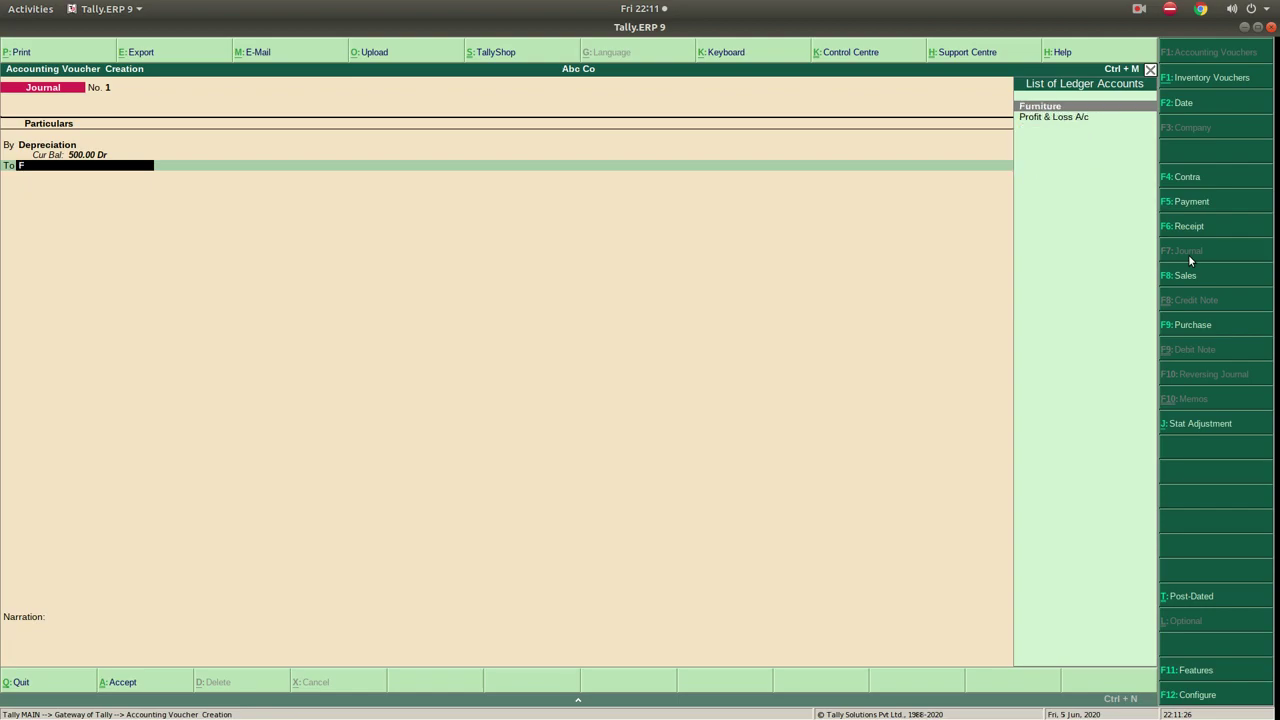
key("Return")
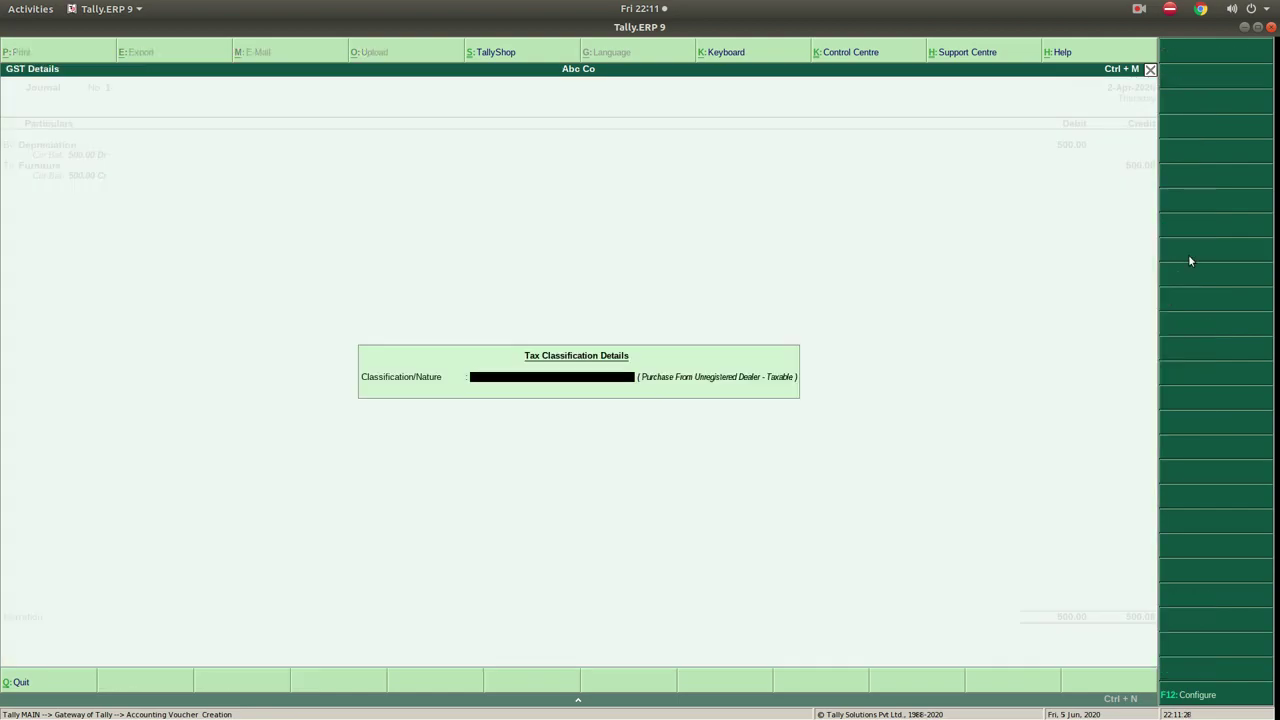
key("Return")
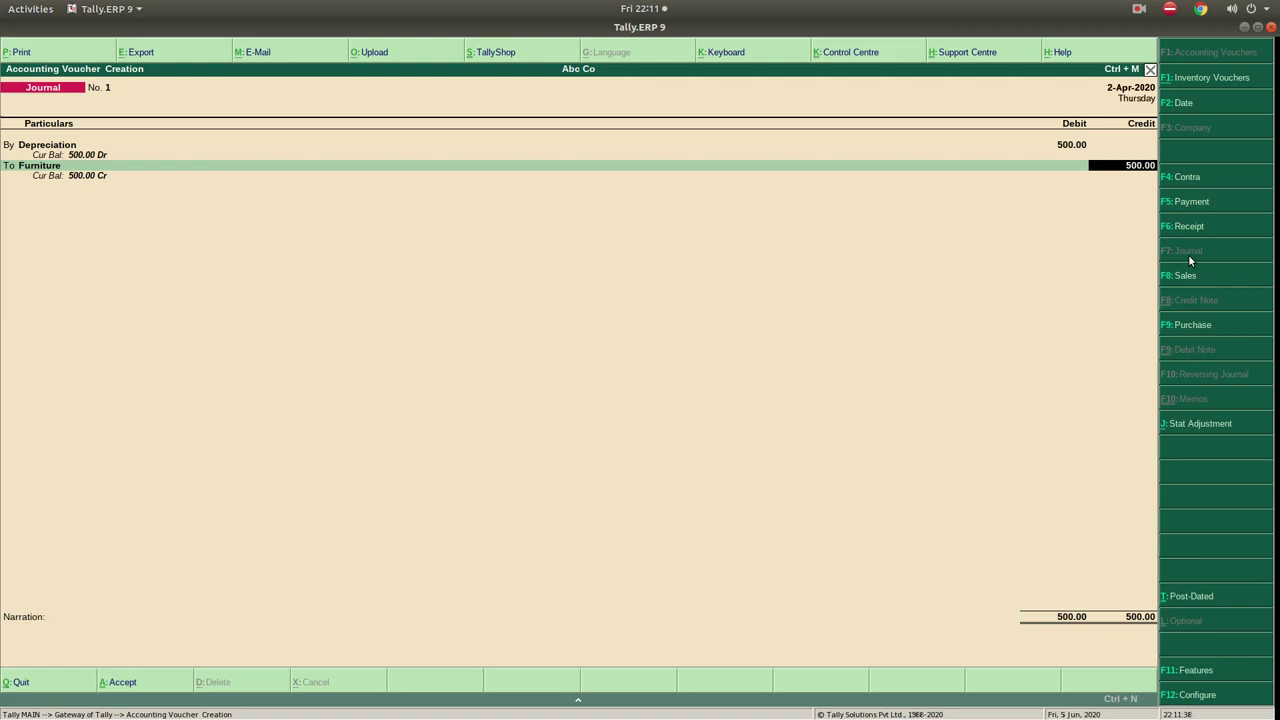
Step: Credit Furniture with 500.00 and save the journal voucher with the narration "being dep provided"
key("Return")
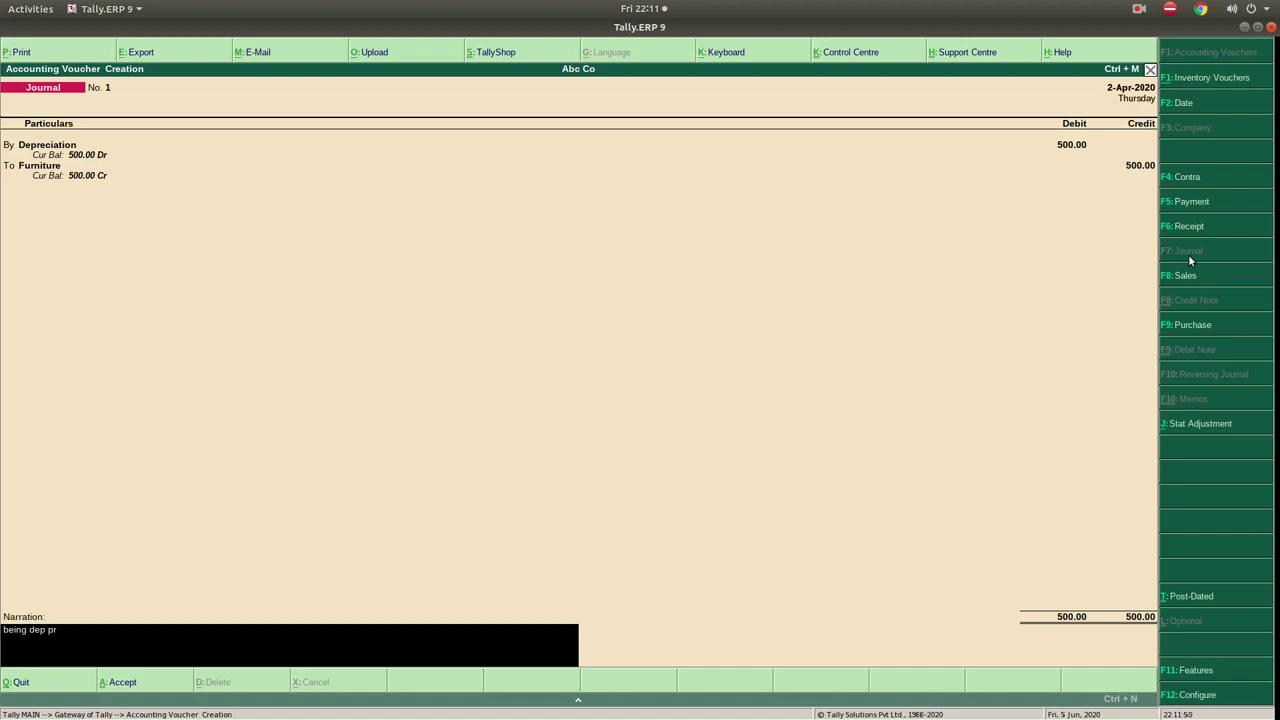
type("de")
key("Return")
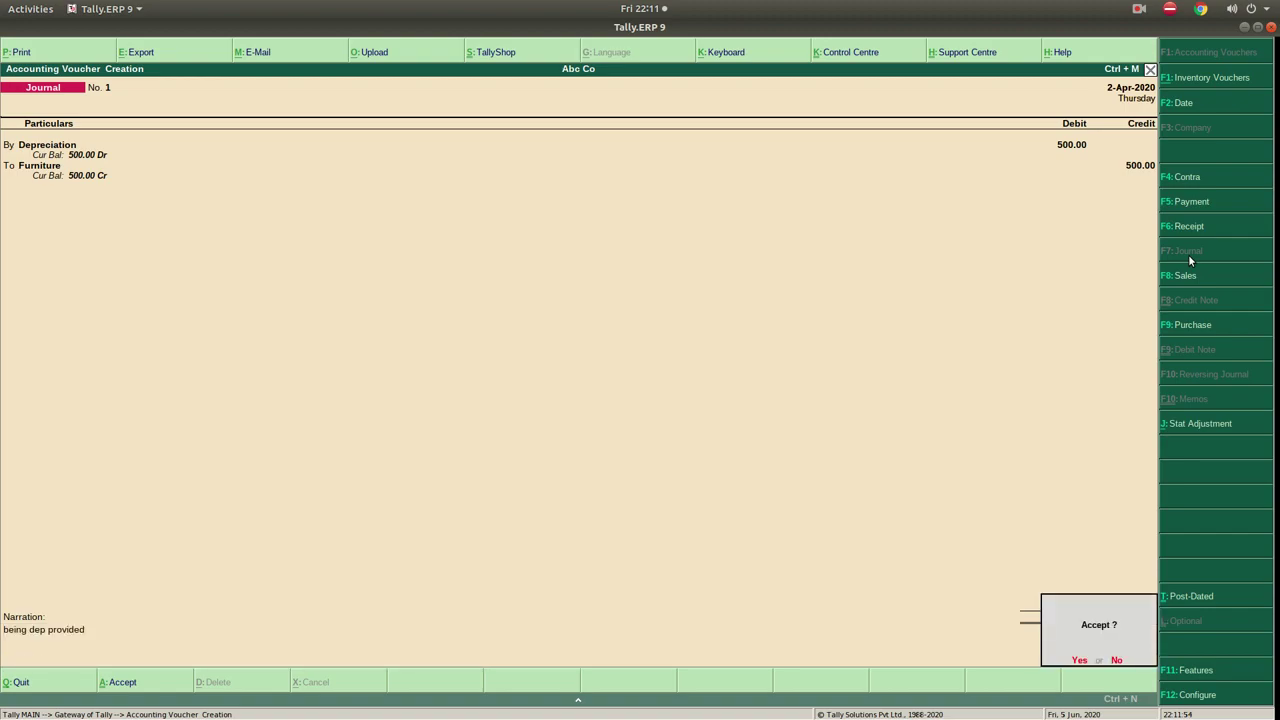
key("Return")
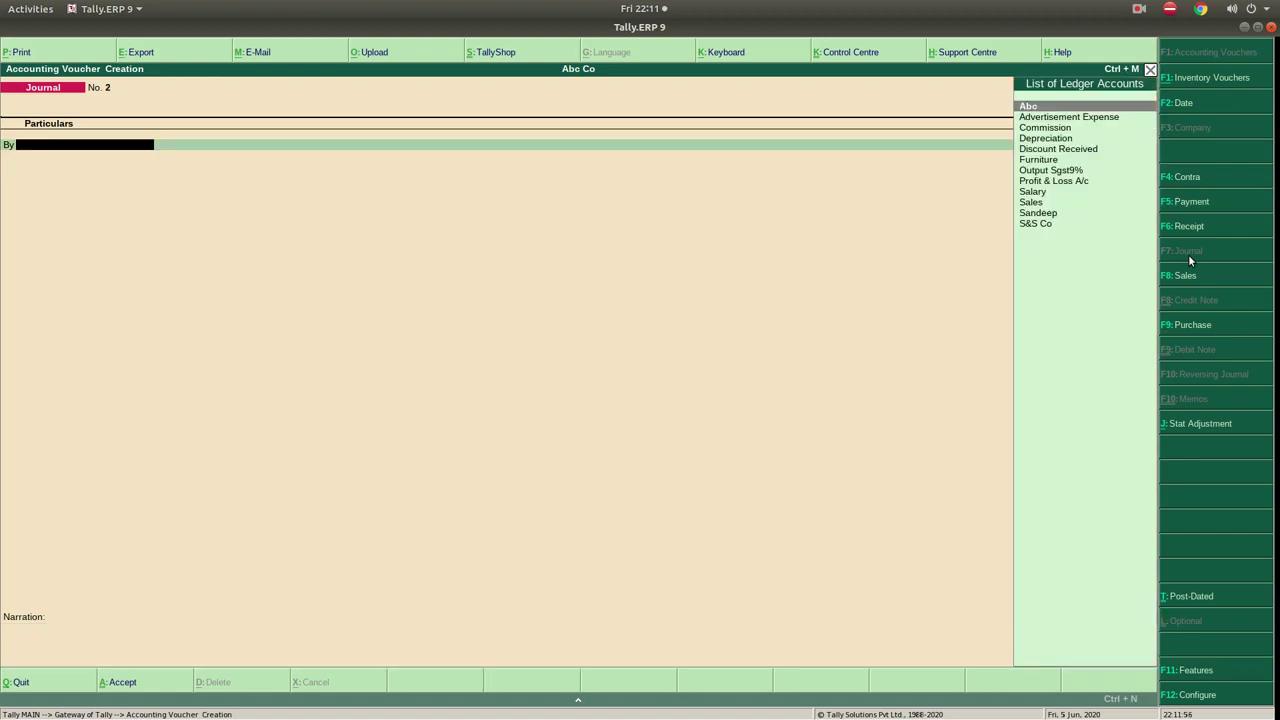